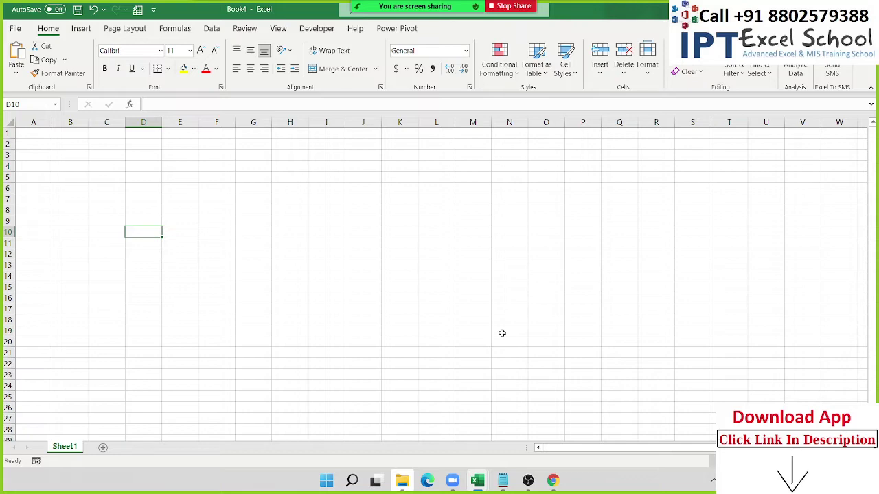
Step: Zoom the blank sheet in to about 175% and select cell B2
ctrl+scroll(250, 195, up, 3)
ctrl+scroll(250, 195, up, 2)
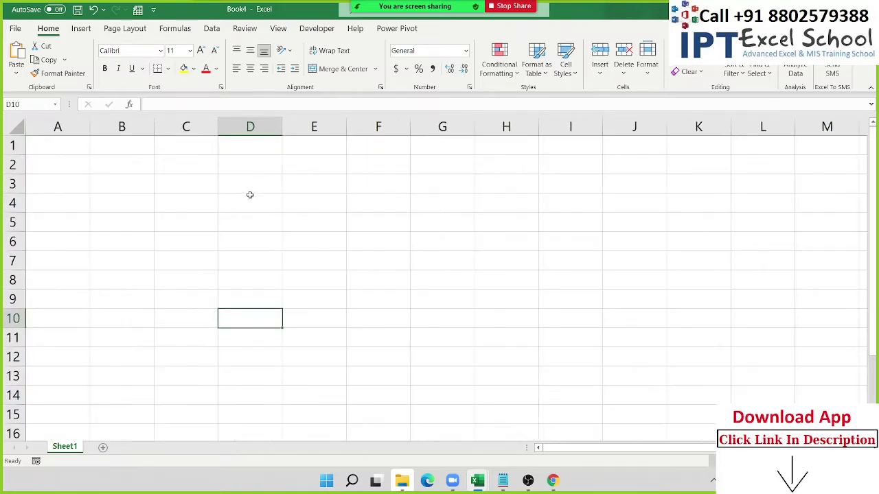
ctrl+scroll(250, 195, up, 1)
ctrl+scroll(250, 195, up, 1)
click(166, 180)
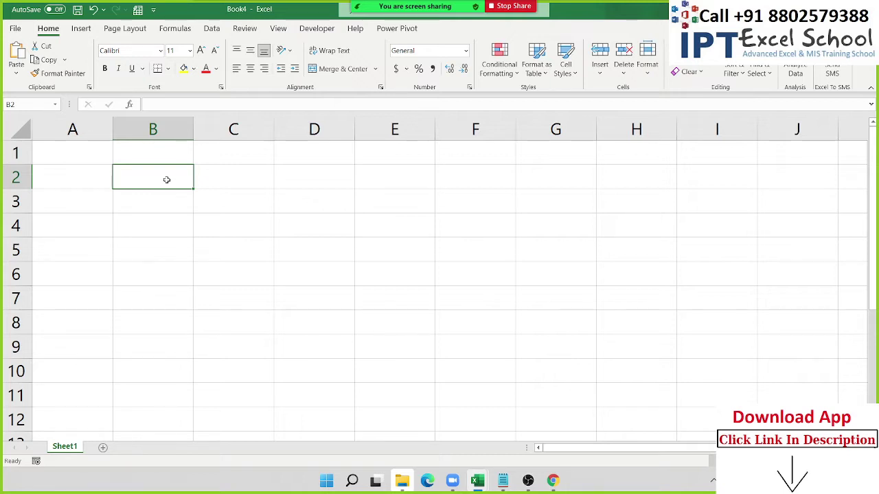
Step: Enter 1 in B2 and the label 'Data Store' in C2
text(1)
key(Tab)
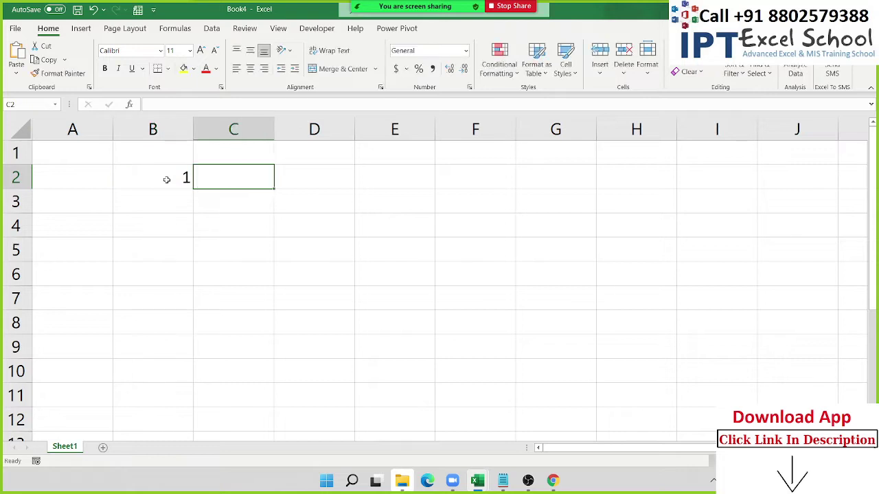
text(D)
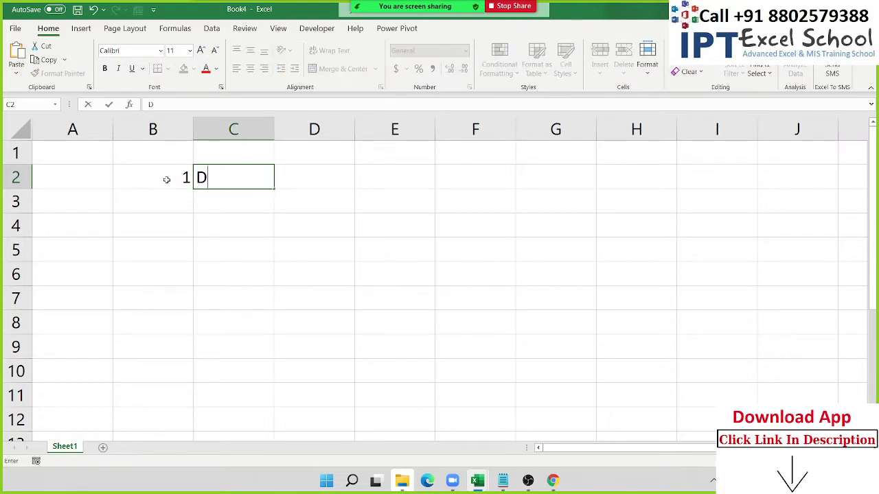
text(ata St)
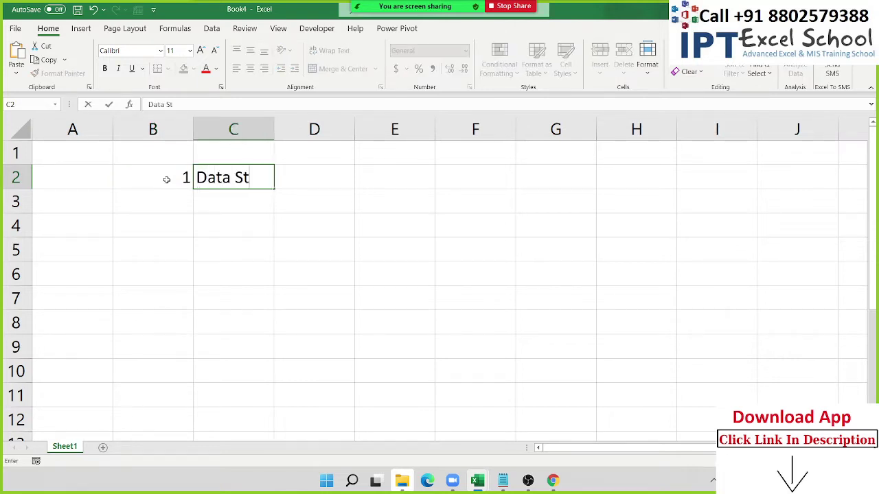
text(or)
text(e)
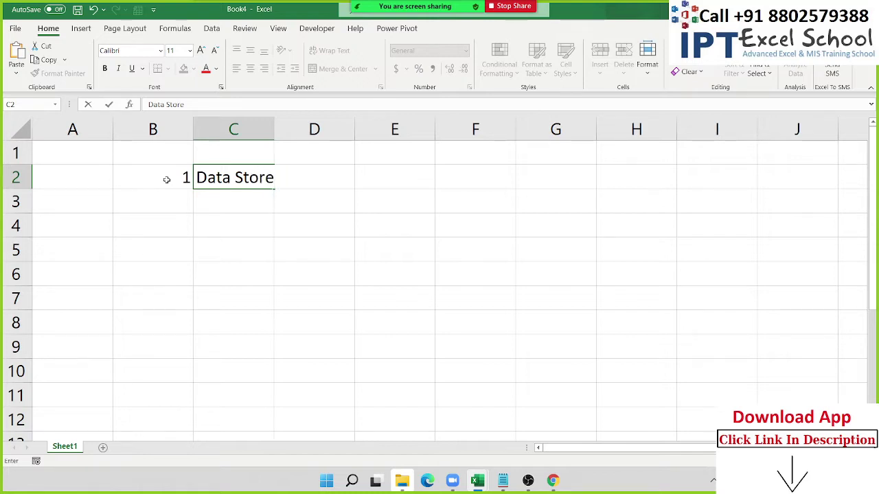
key(Return)
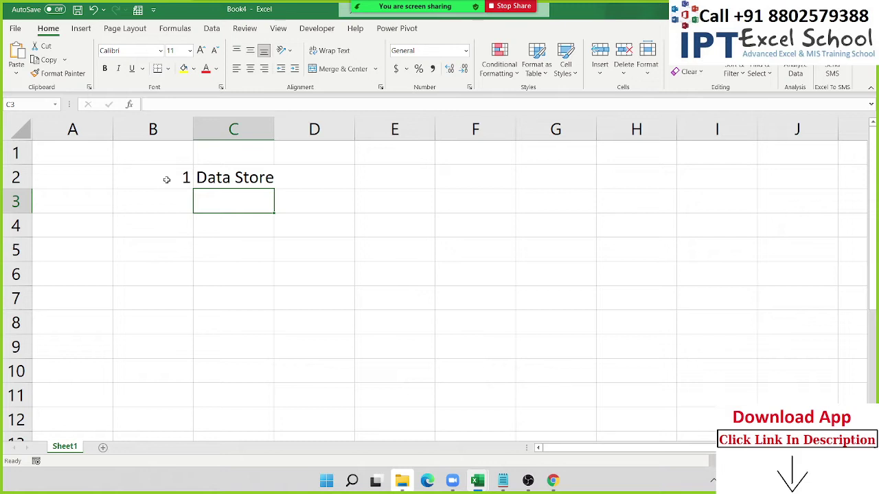
key(Down)
key(Up)
key(Up)
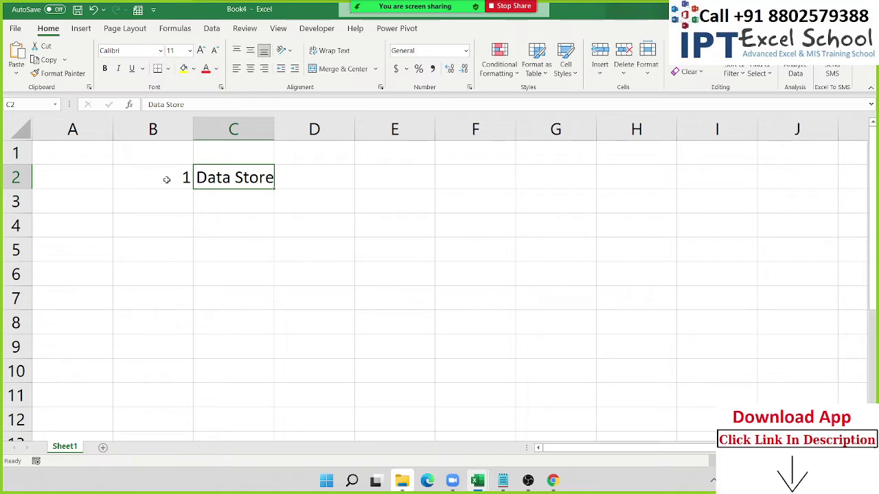
Step: Enter =INFO("RELEASE") in D5 so it returns the release number 16.0
key(Down)
key(Down)
key(Down)
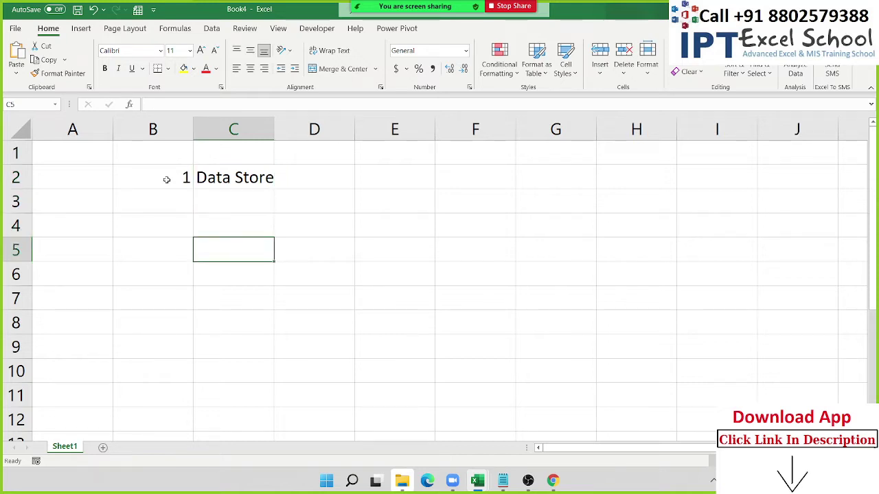
key(Right)
text(=i)
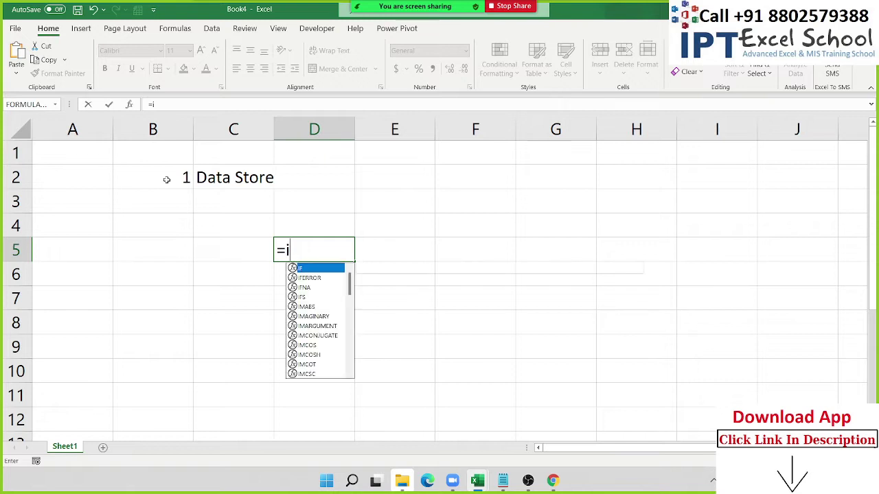
text(nfo)
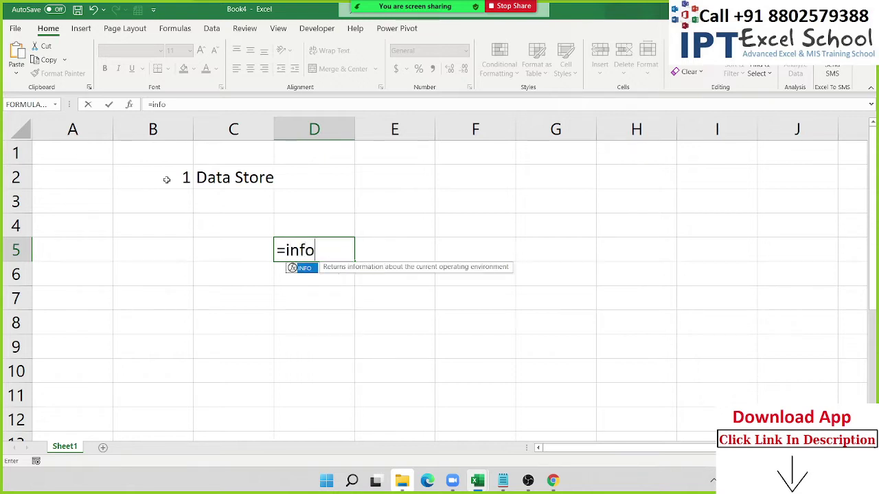
key(Tab)
key(Down)
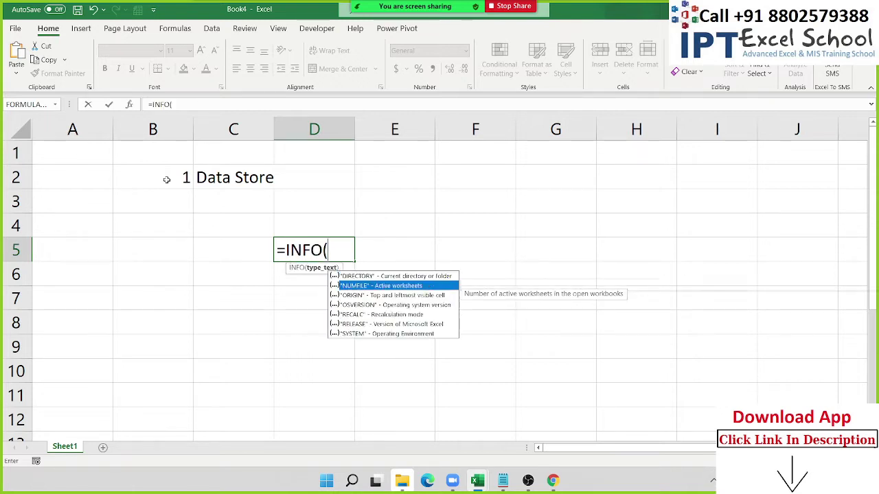
key(Down)
key(Down)
key(Down)
key(Down)
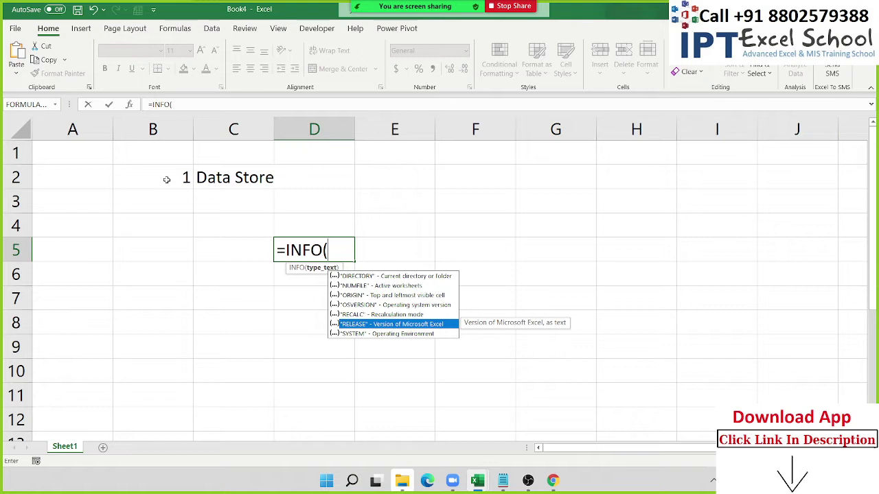
key(Tab)
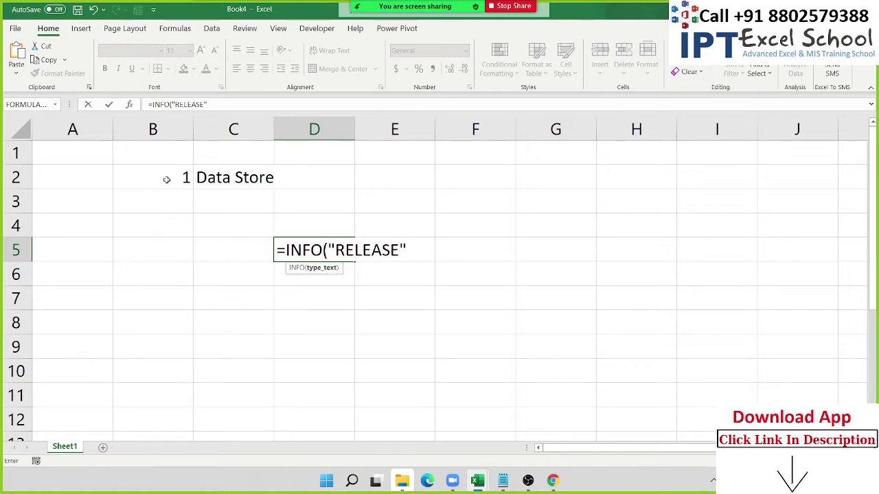
text())
key(Return)
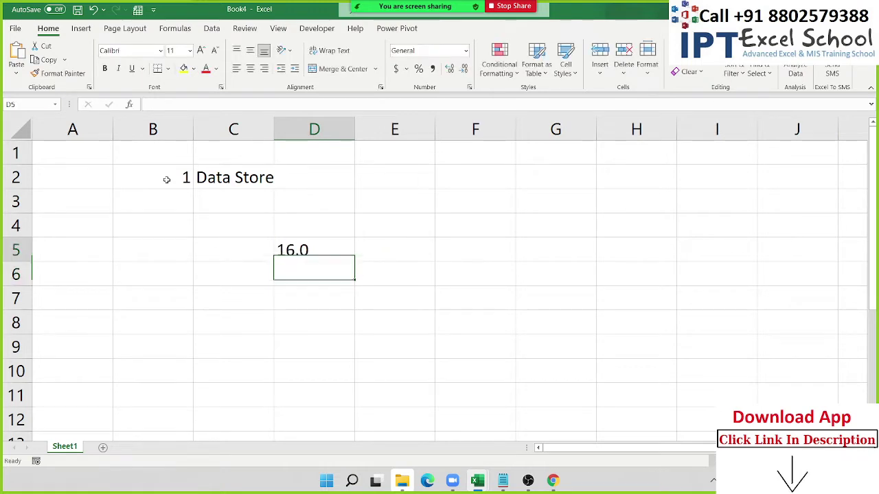
key(Up)
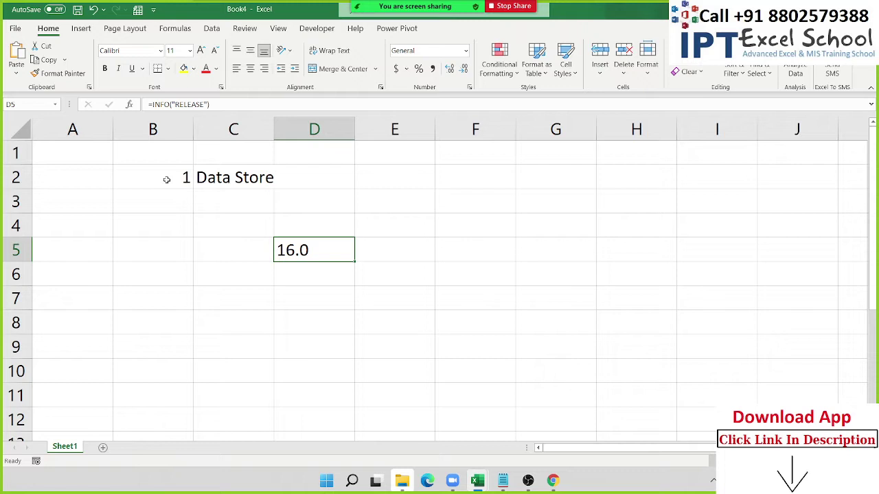
Step: Delete the INFO formula from D5 and widen column C slightly
click(166, 179)
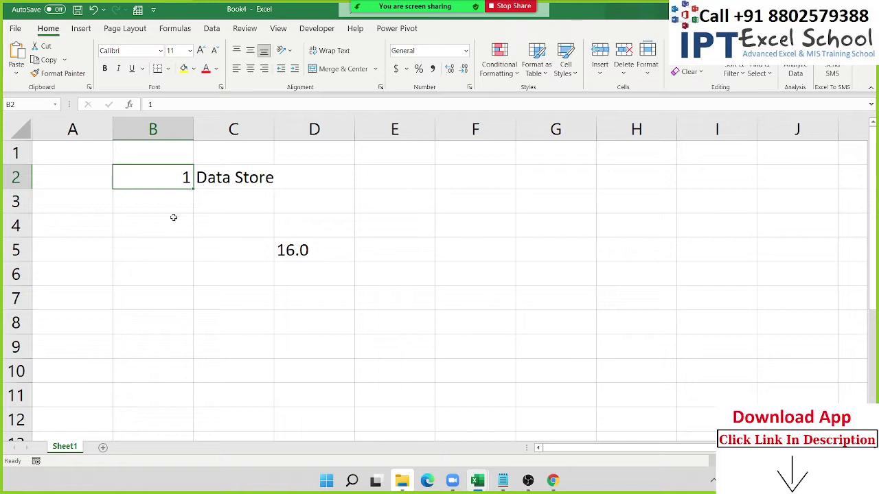
click(305, 263)
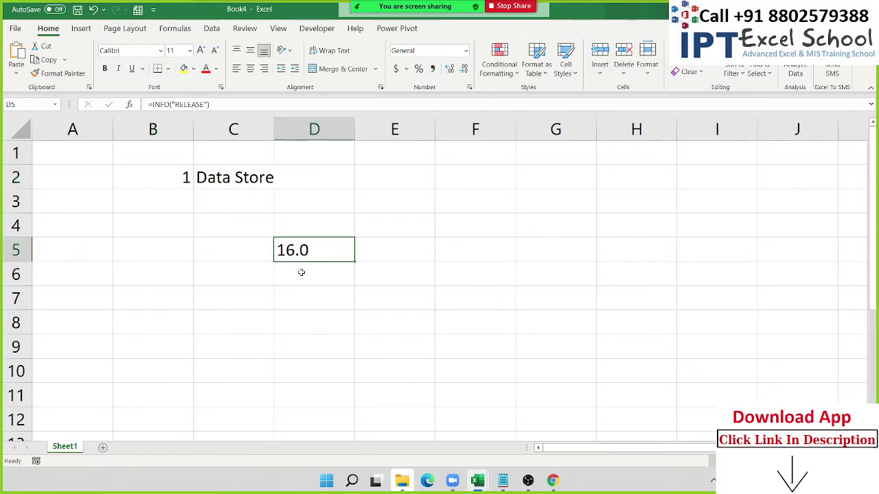
key(Delete)
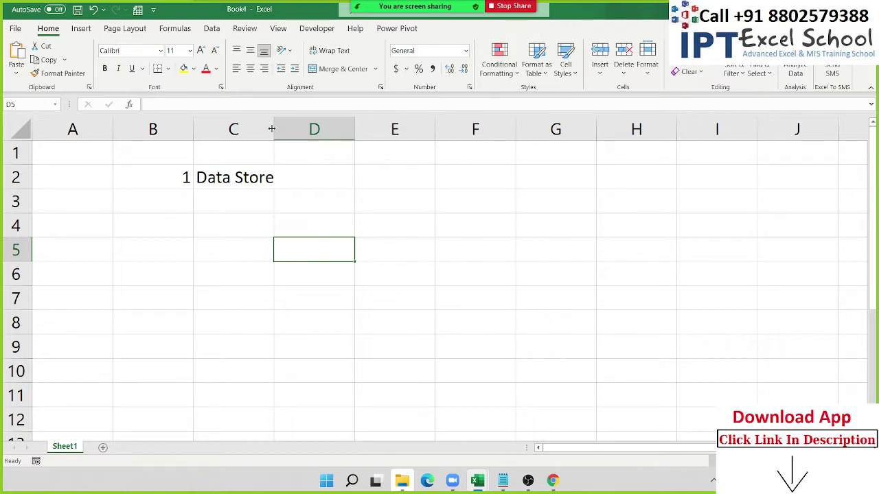
drag(274, 131, 281, 130)
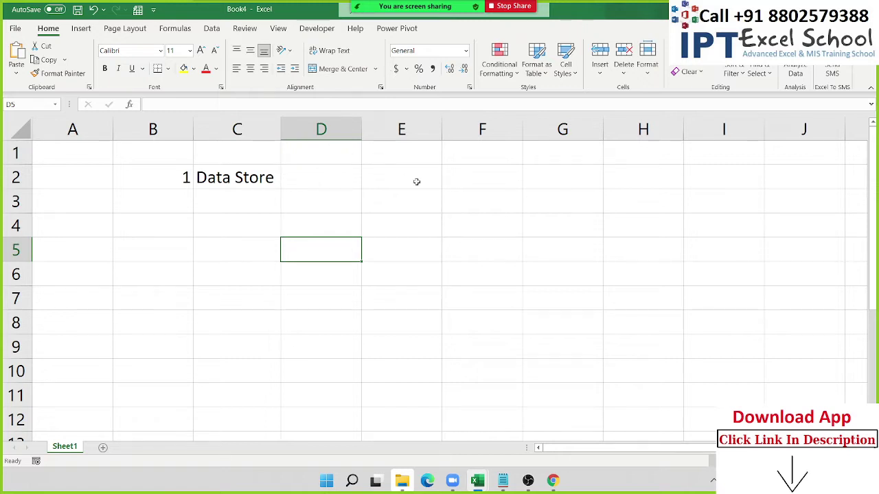
mouse_move(408, 5)
click(371, 7)
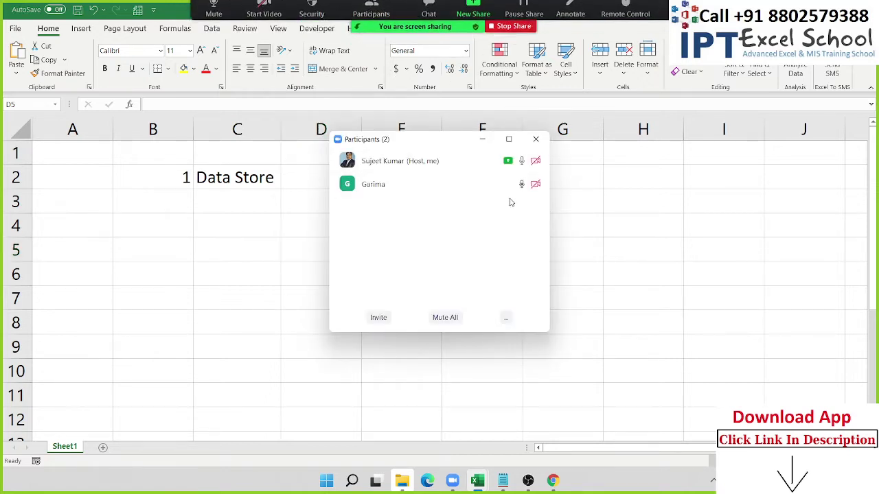
mouse_move(488, 191)
click(535, 140)
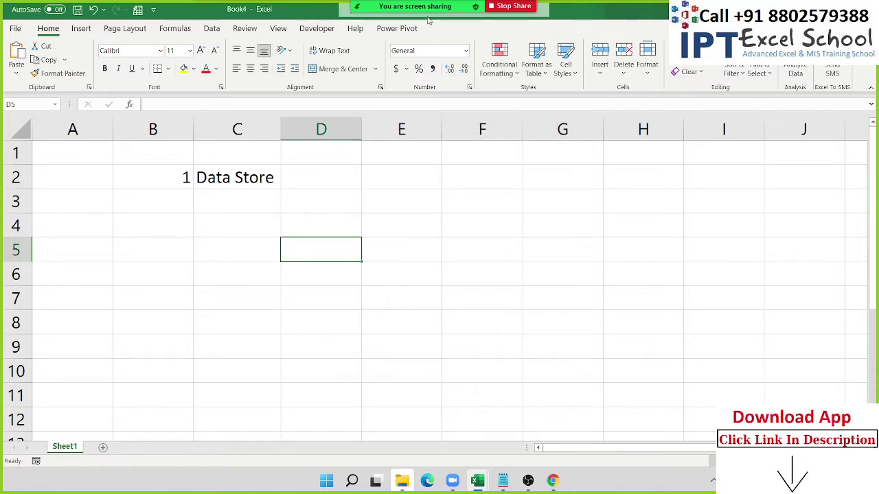
mouse_move(431, 24)
click(370, 8)
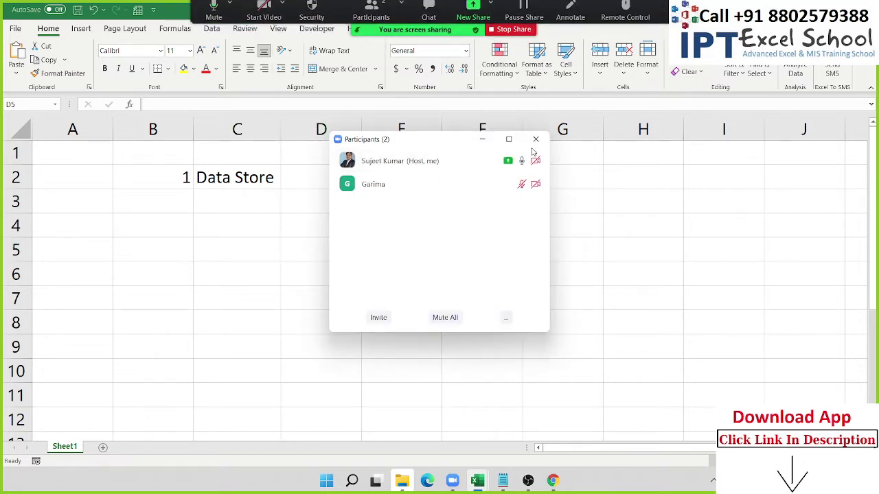
click(536, 143)
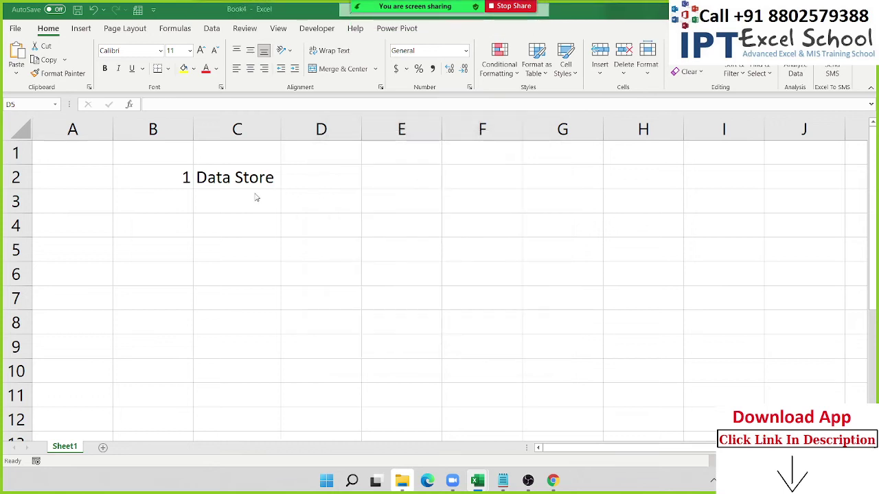
click(198, 179)
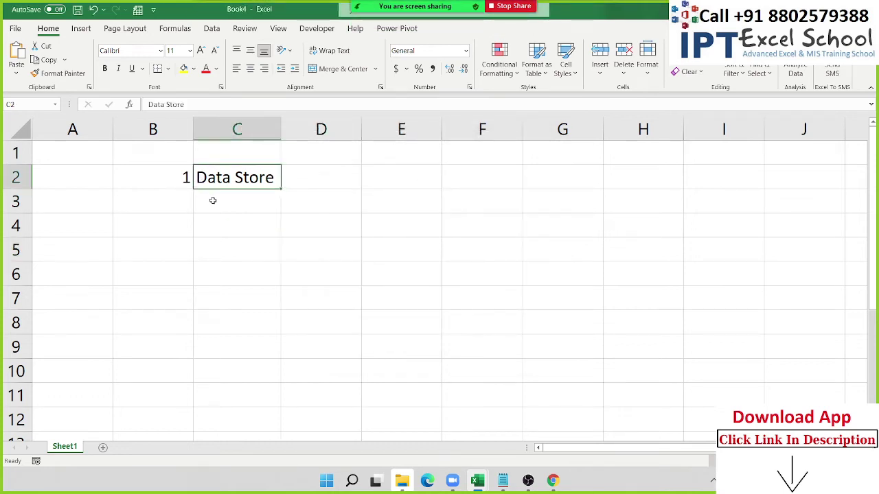
Step: Check the 1 in B2, then move to the Data Store label in C2
click(186, 178)
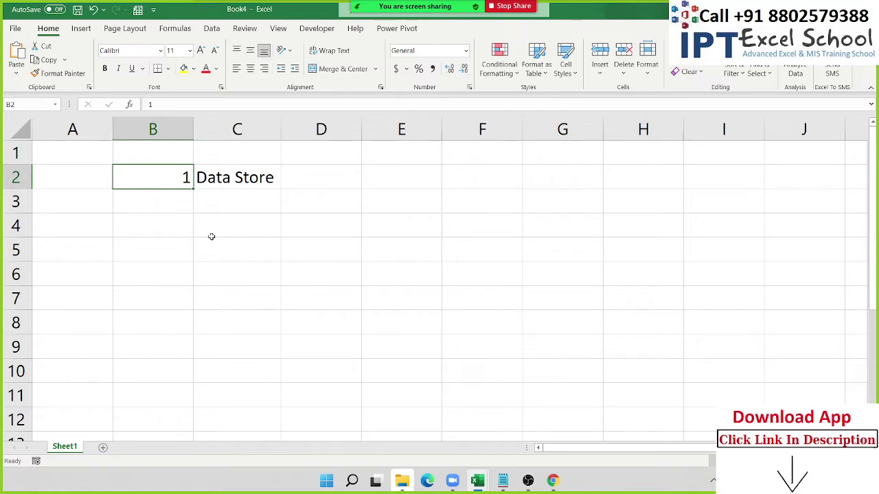
key(Right)
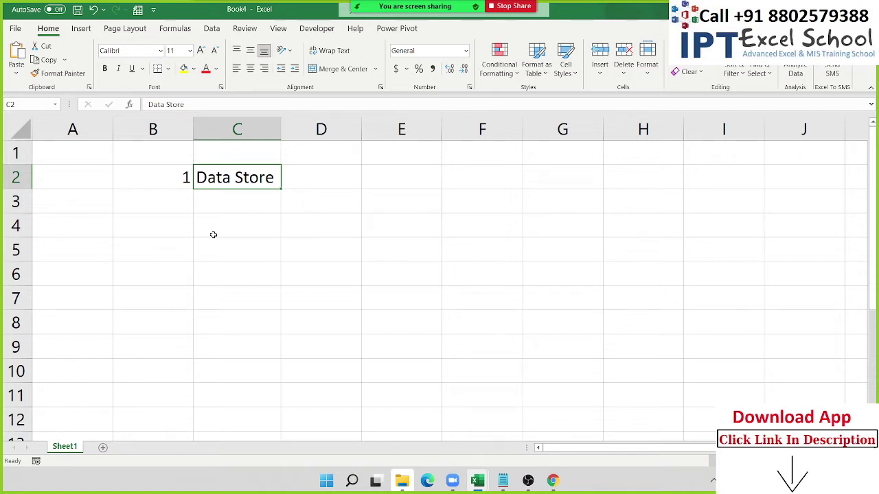
Step: Enter 2 in B4 and the label 'Calculation' in C4
key(Down)
key(Down)
key(Left)
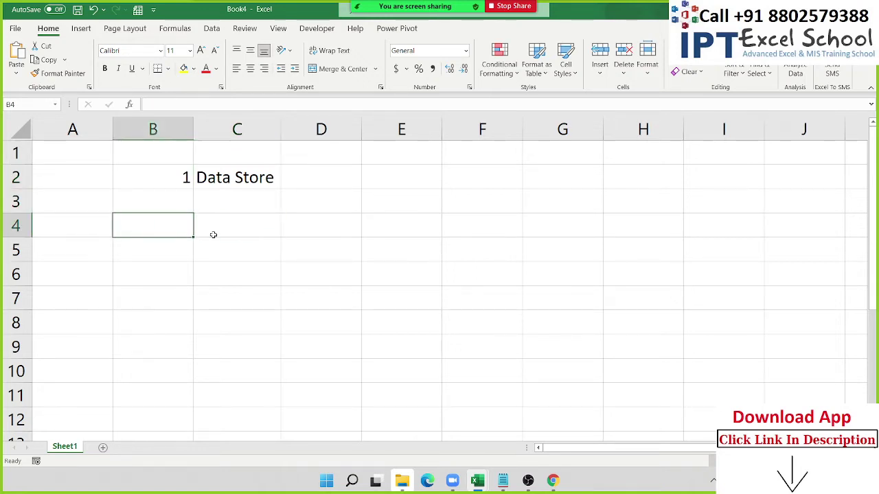
text(2)
key(Right)
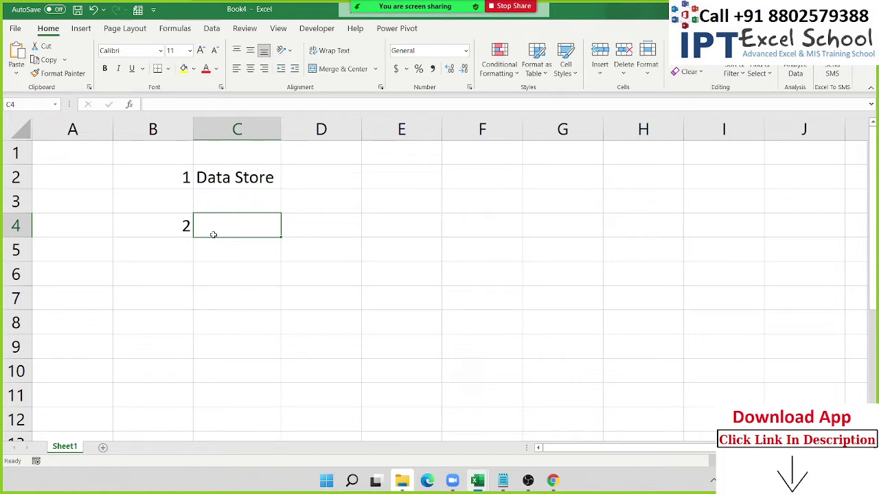
text(Cal)
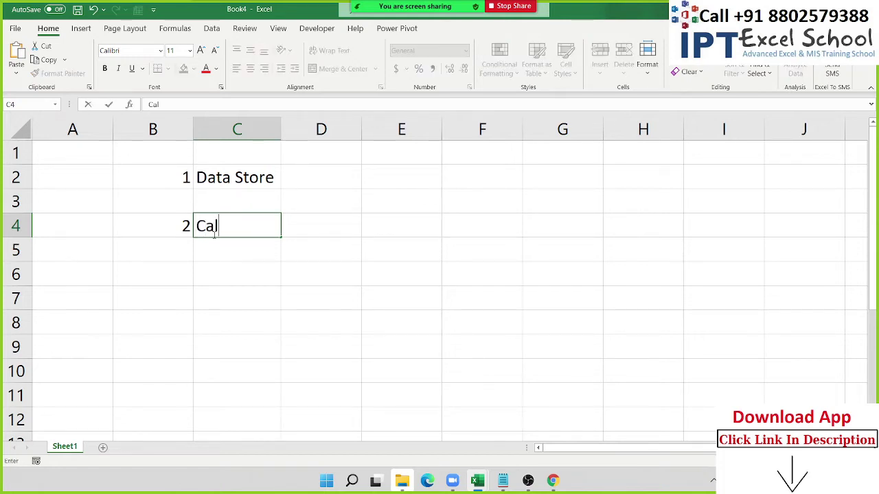
text(culati)
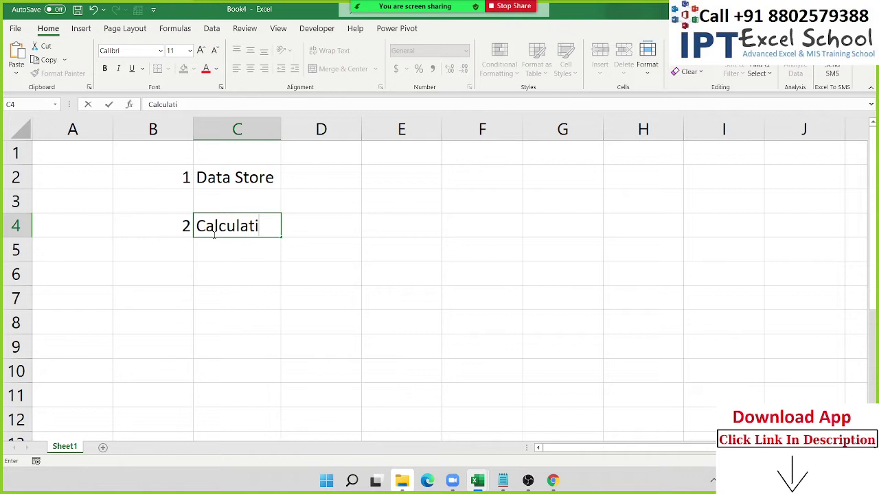
text(on)
key(Tab)
key(Tab)
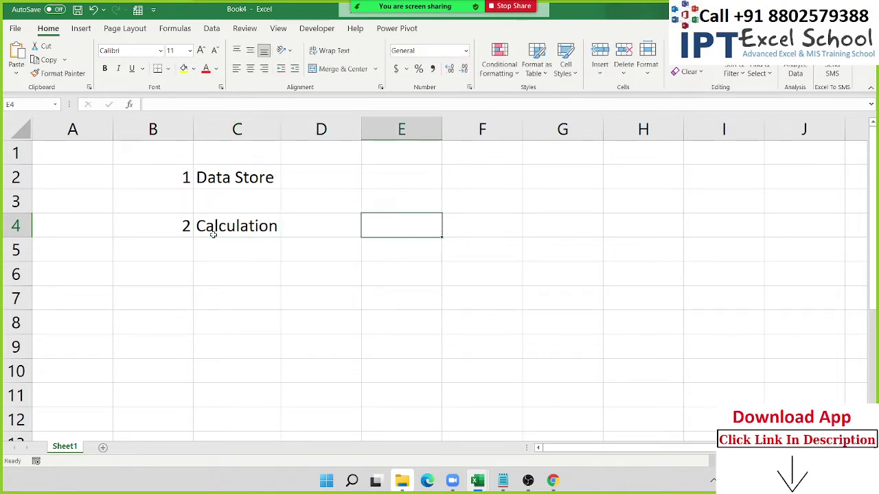
Step: Enter the header Qty in E2
key(Up)
key(Up)
key(Up)
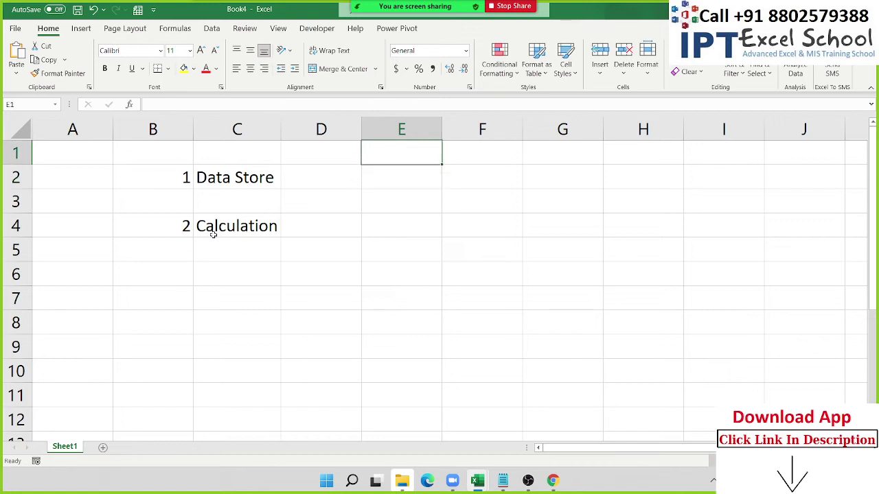
key(Down)
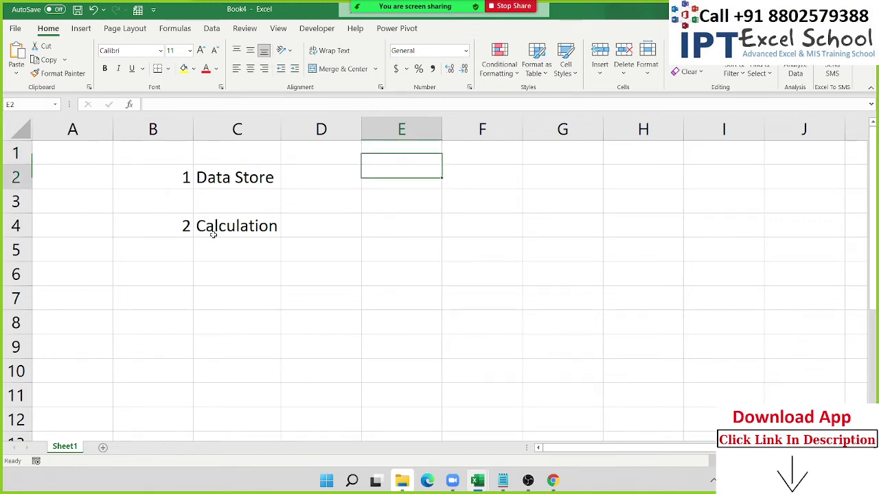
key(Down)
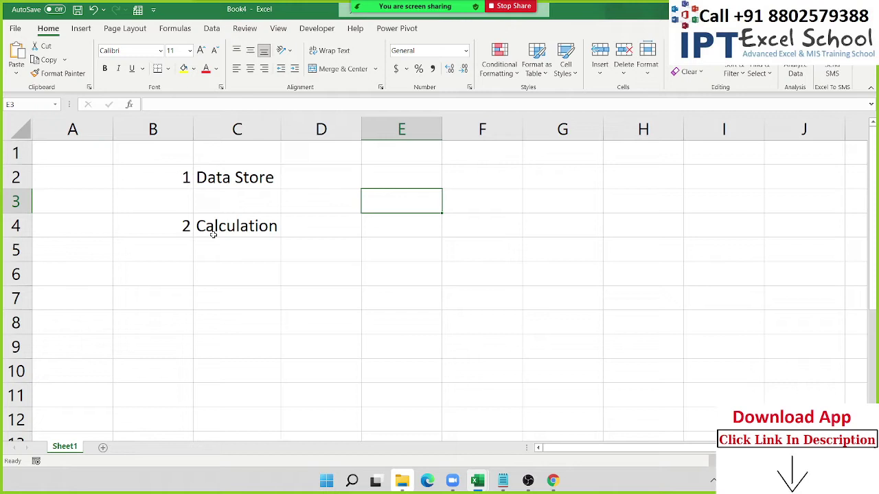
key(Up)
key(Up)
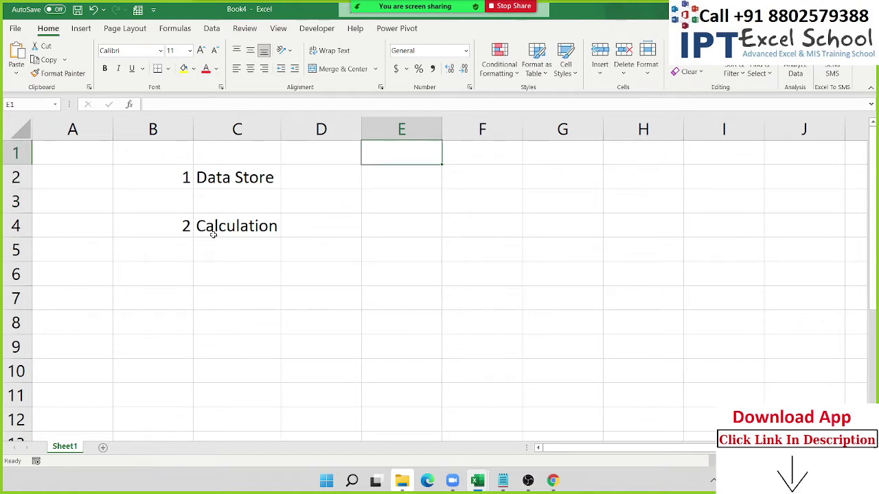
key(ctrl+shift+Down)
key(Right)
key(ctrl+shift+Down)
key(Down)
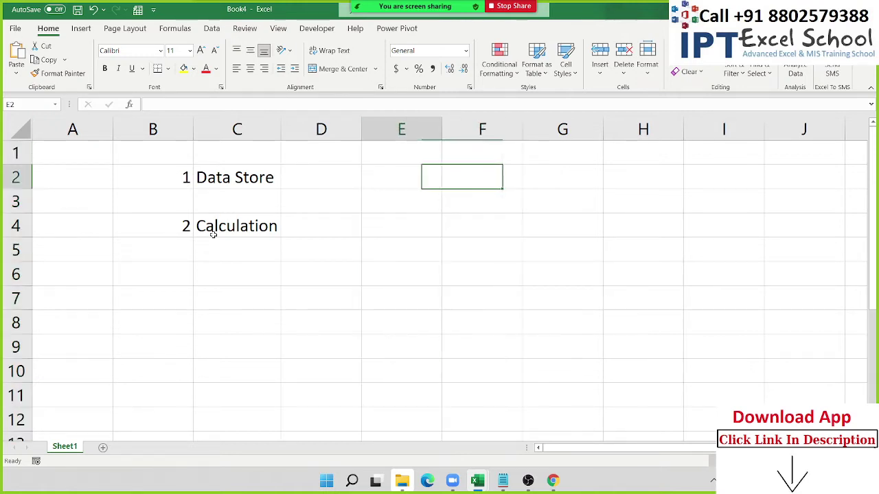
key(Left)
text(Q)
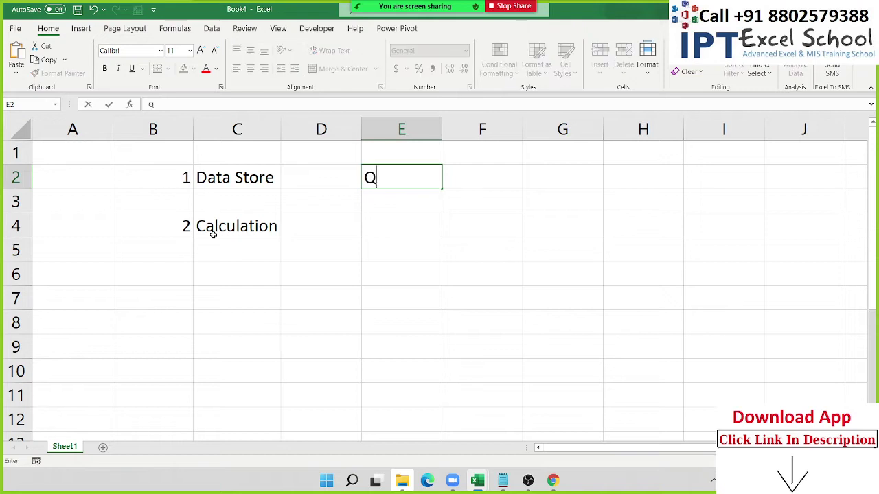
text(ty)
key(Tab)
Step: Add the headers MRP in F2 and Amt in G2, correcting typos
text(MT)
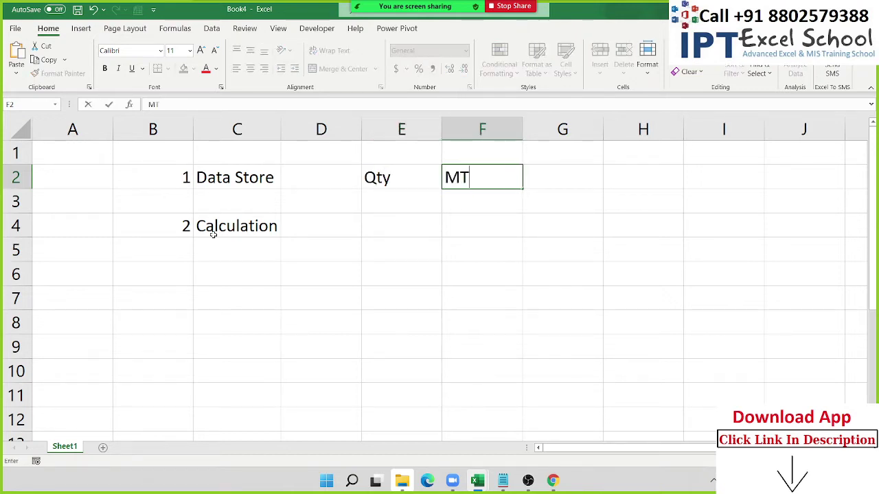
key(BackSpace)
key(BackSpace)
key(Escape)
key(Left)
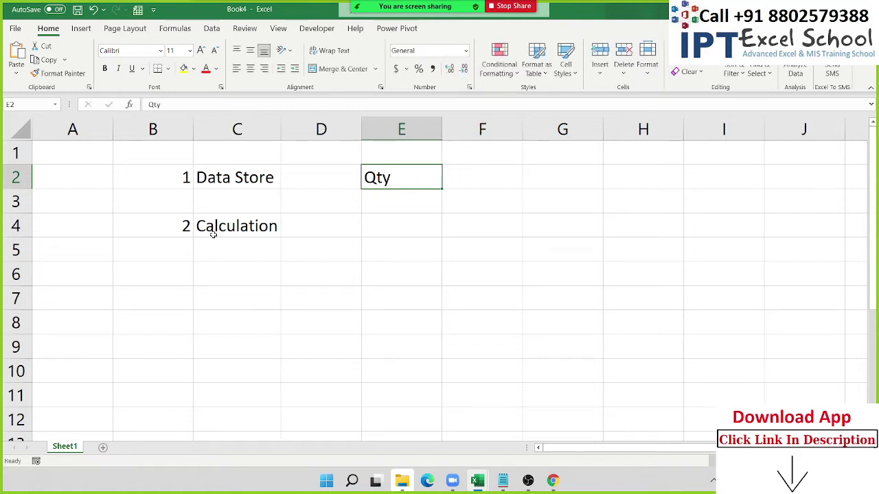
key(Right)
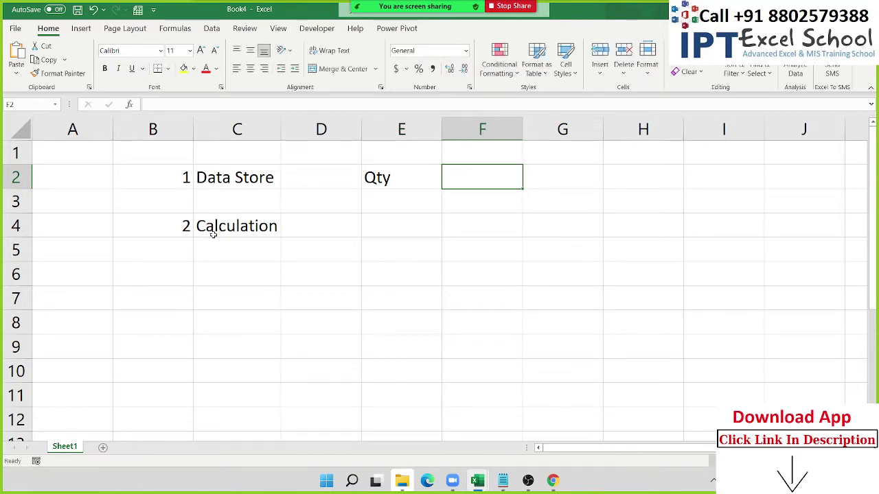
text(MRP)
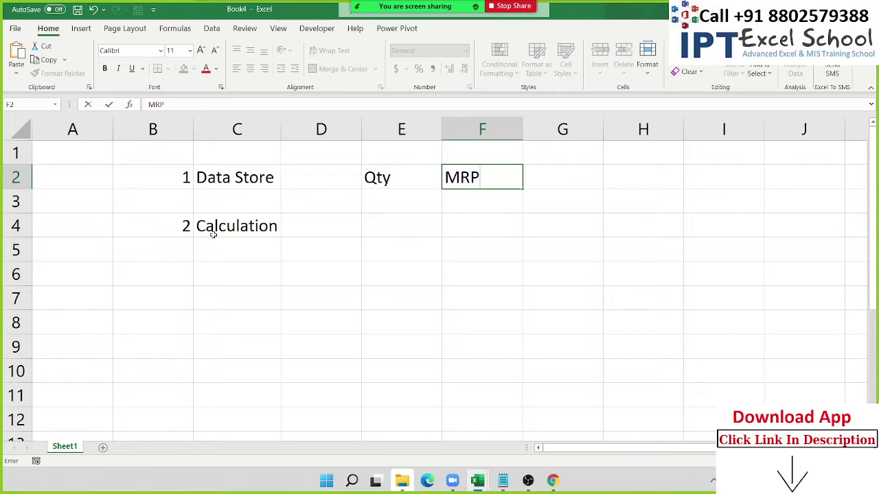
key(Tab)
text(Amy)
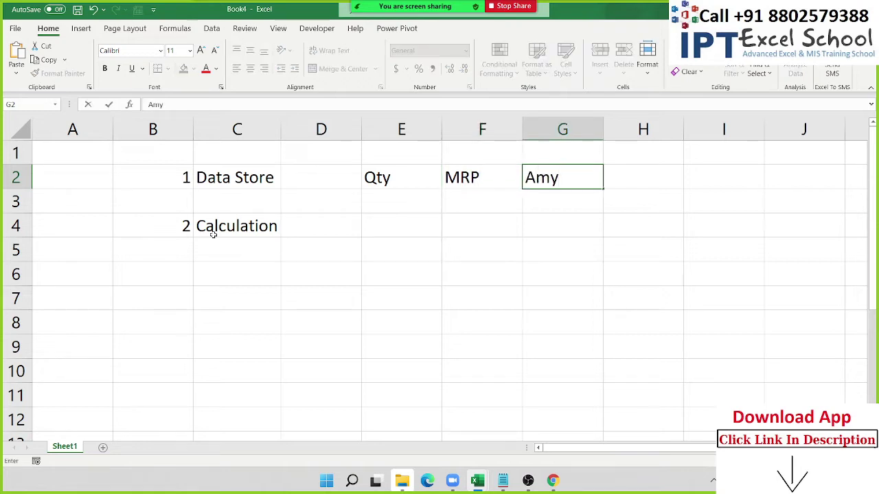
key(BackSpace)
text(t)
key(Return)
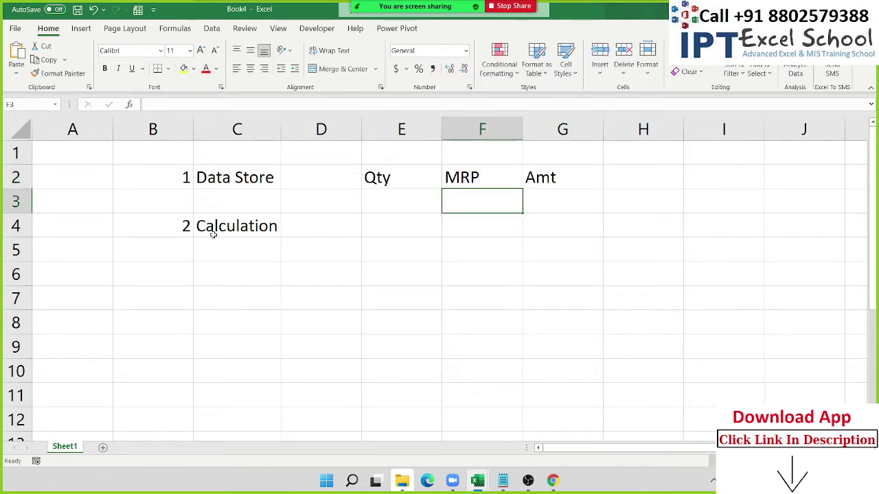
Step: Enter quantity 20 in E3 and MRP 30 in F3
key(Left)
text(20)
key(Tab)
text(30)
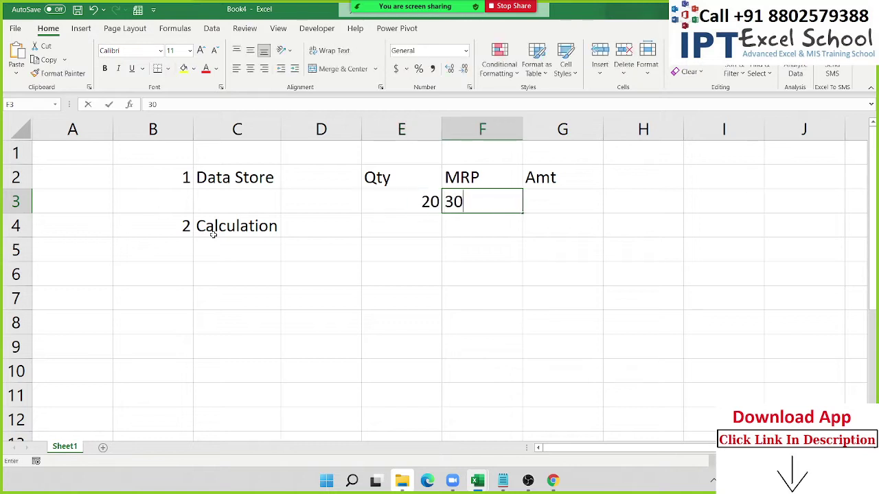
key(Tab)
Step: Enter =E3*F3 in G3 so Amt shows 600, then review row 3
key(Left)
key(Left)
key(shift+Right)
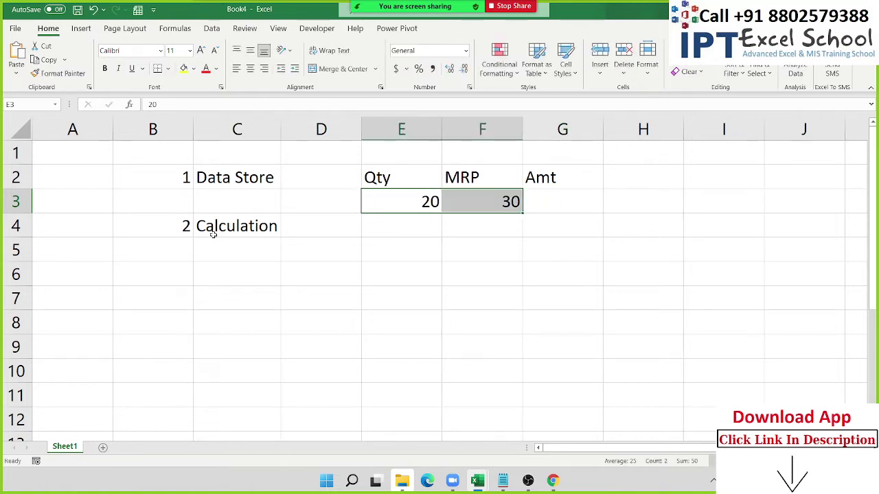
key(Right)
key(Right)
key(Down)
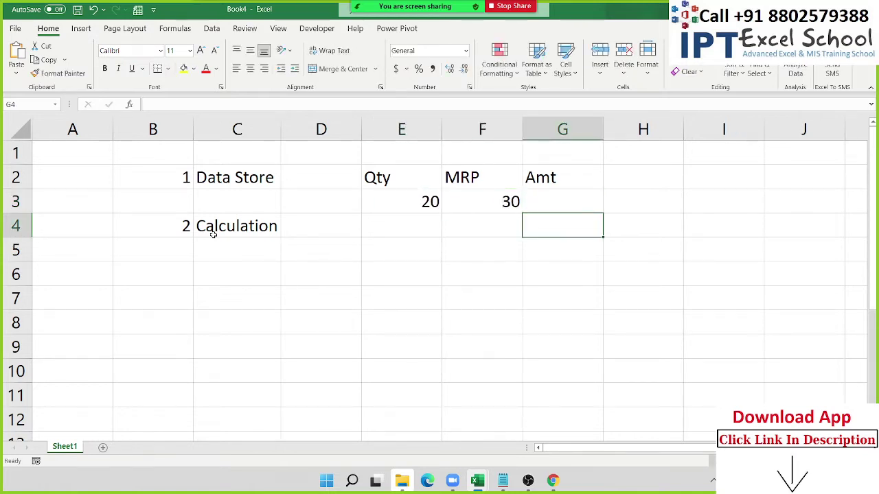
key(Up)
text(=)
key(Left)
key(Left)
text(*)
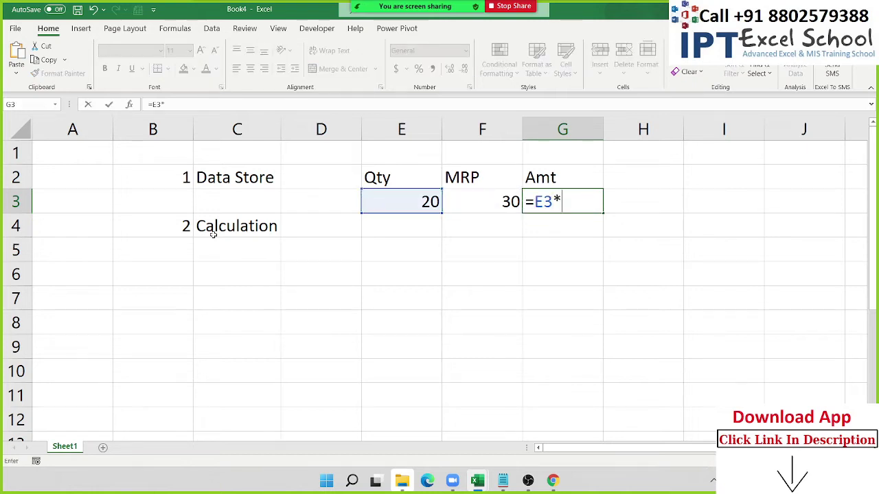
key(Left)
key(Return)
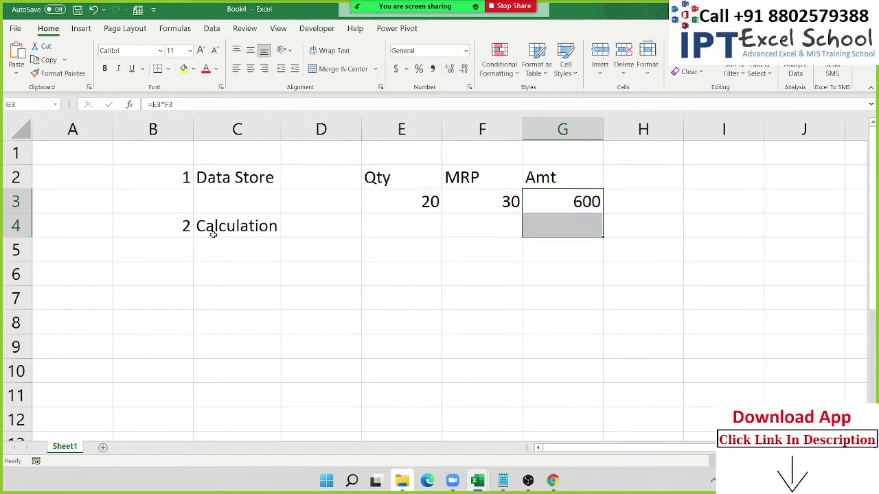
key(Up)
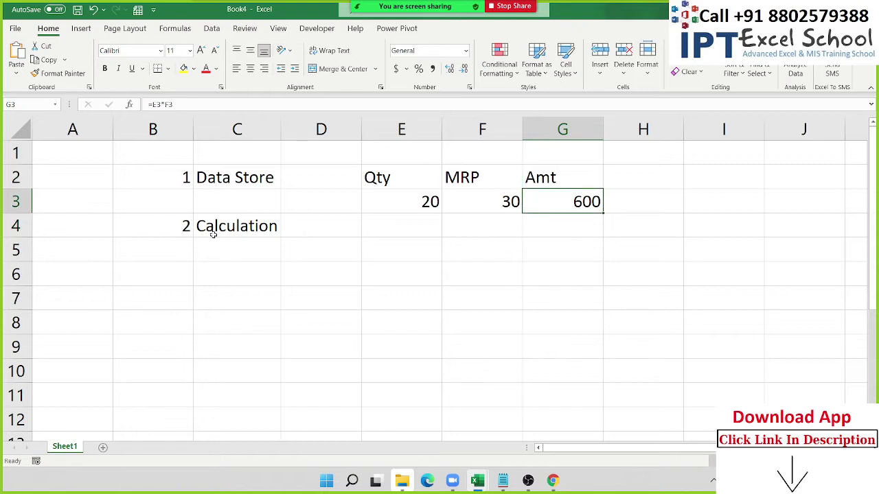
key(Left)
key(Left)
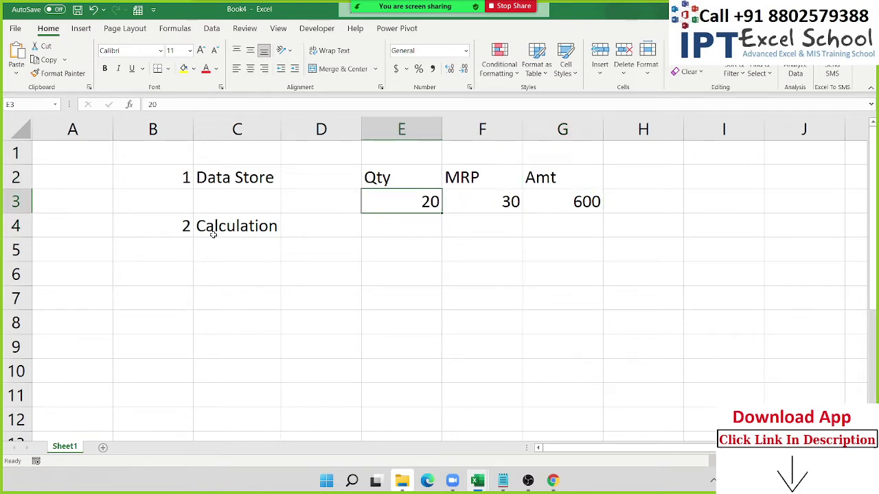
key(Right)
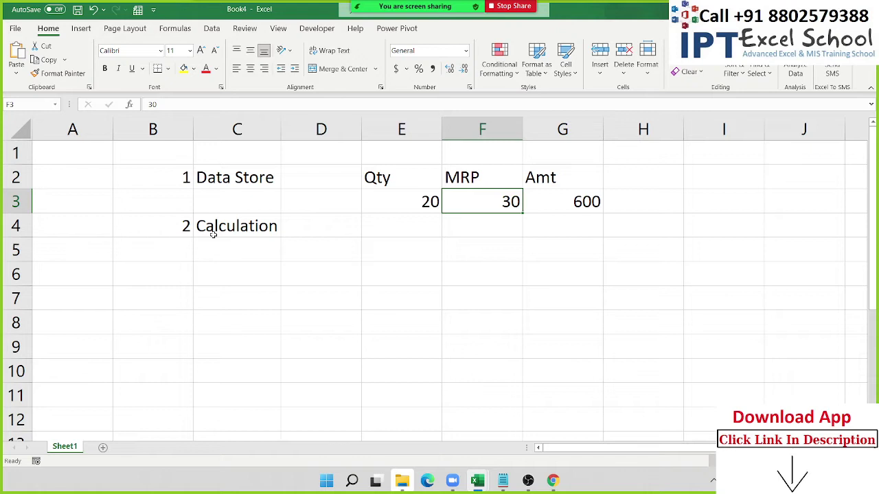
key(Right)
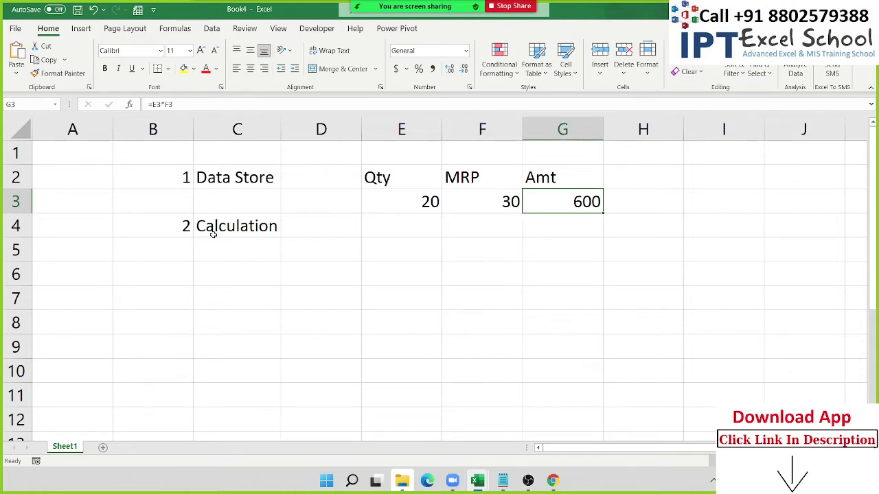
key(Left)
key(Left)
key(Left)
Step: Return to cell D3 and show the Formulas ribbon
key(ctrl+space)
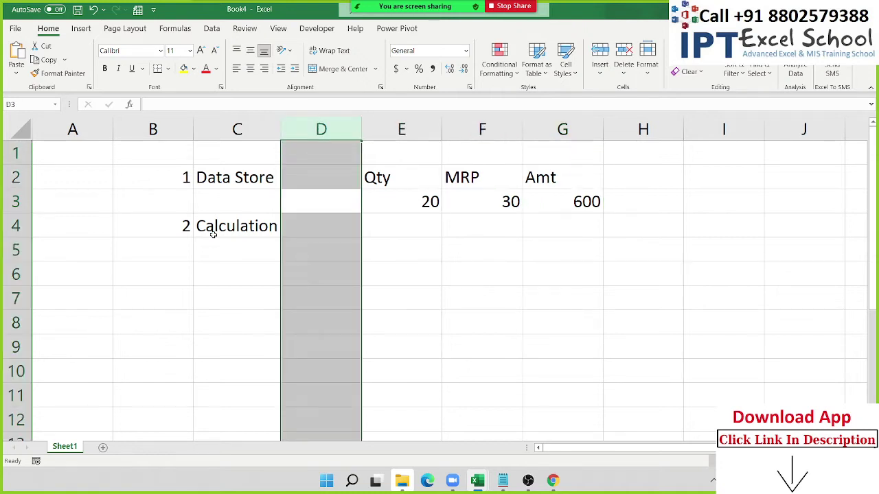
key(Right)
key(ctrl+space)
key(Left)
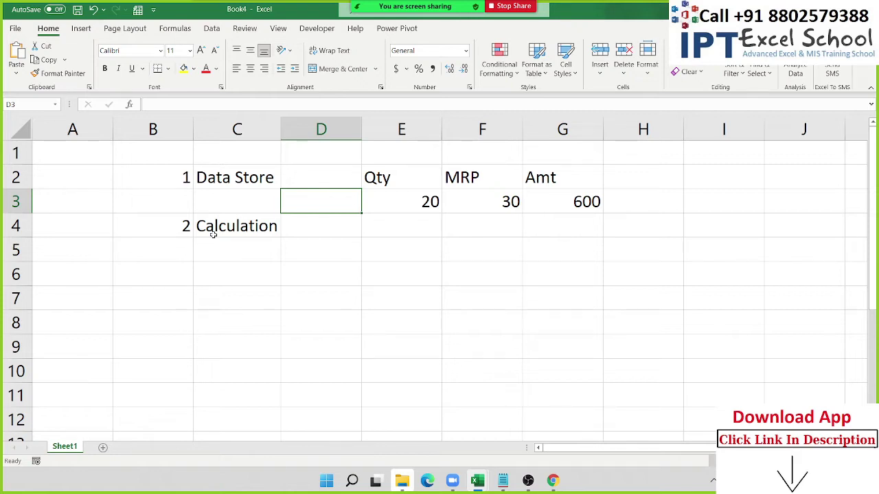
click(175, 28)
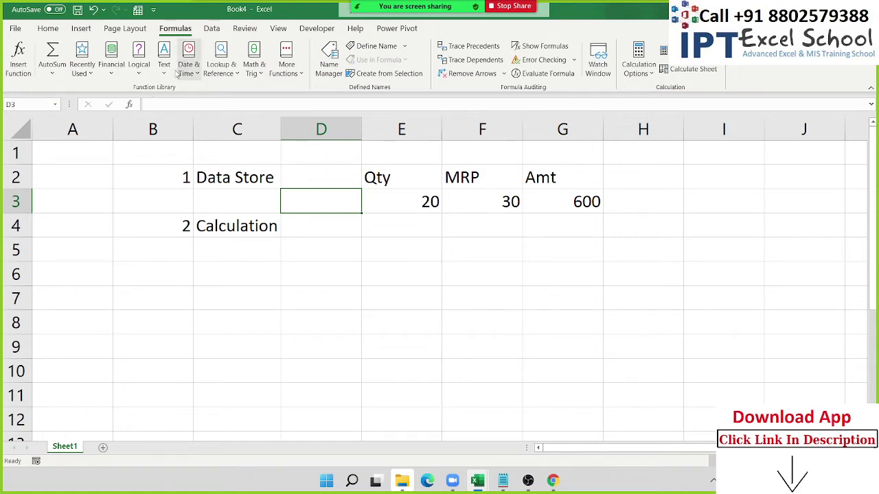
click(164, 69)
click(139, 68)
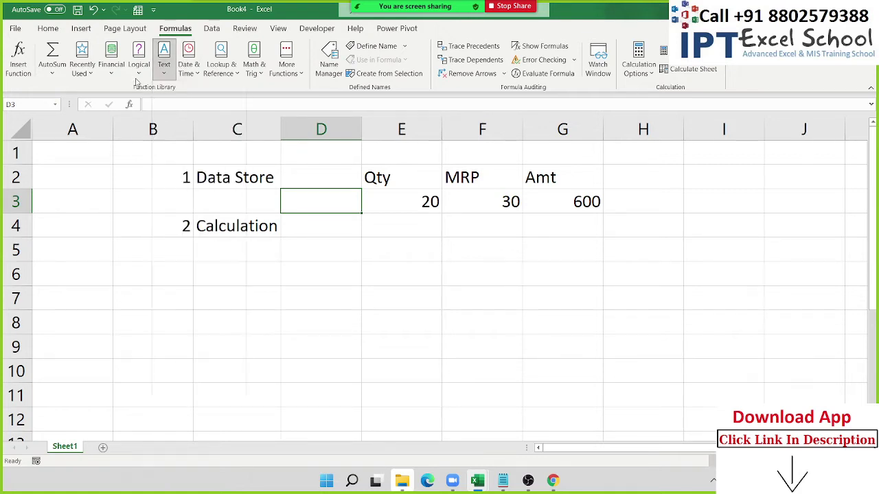
click(139, 69)
click(646, 236)
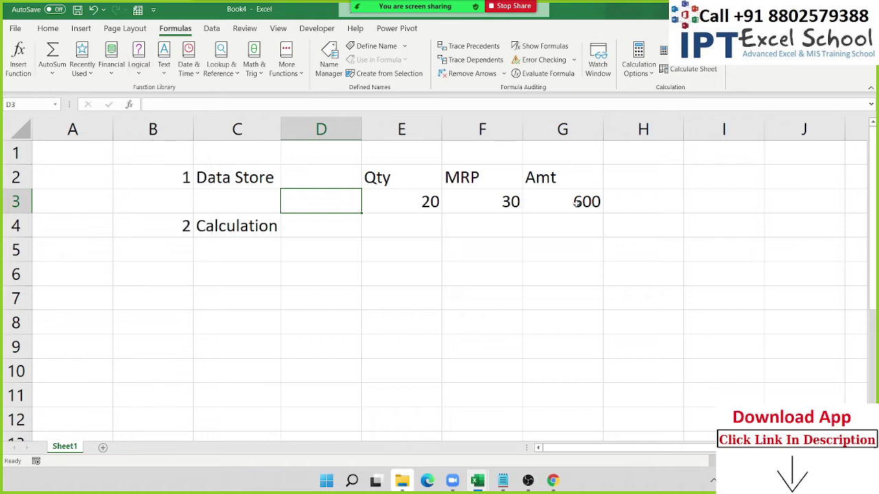
click(577, 202)
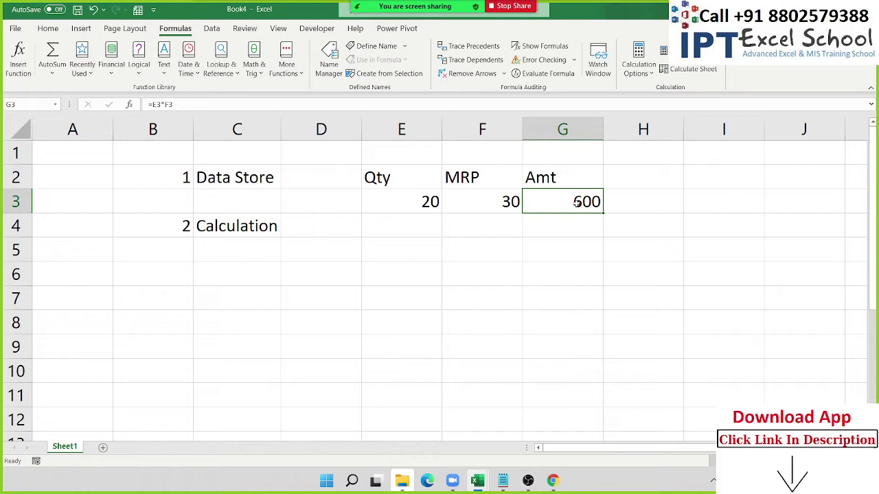
Step: Enter the number 3 in B6
click(162, 272)
text(3)
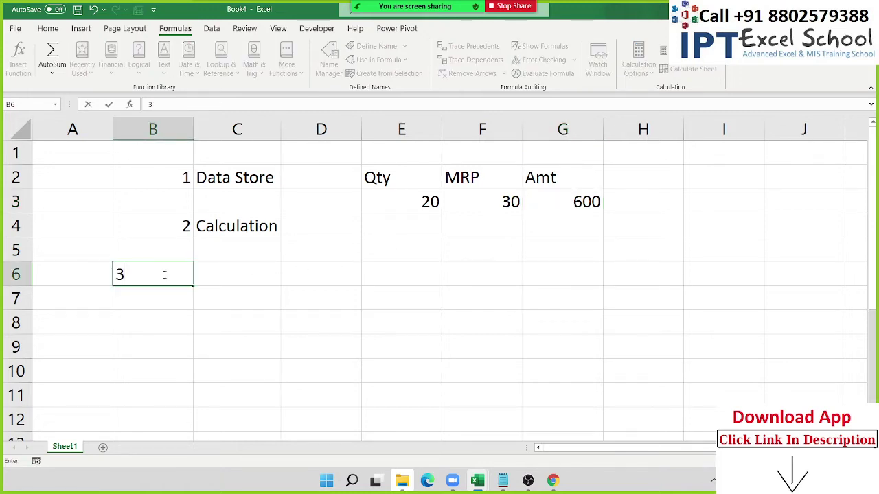
key(Tab)
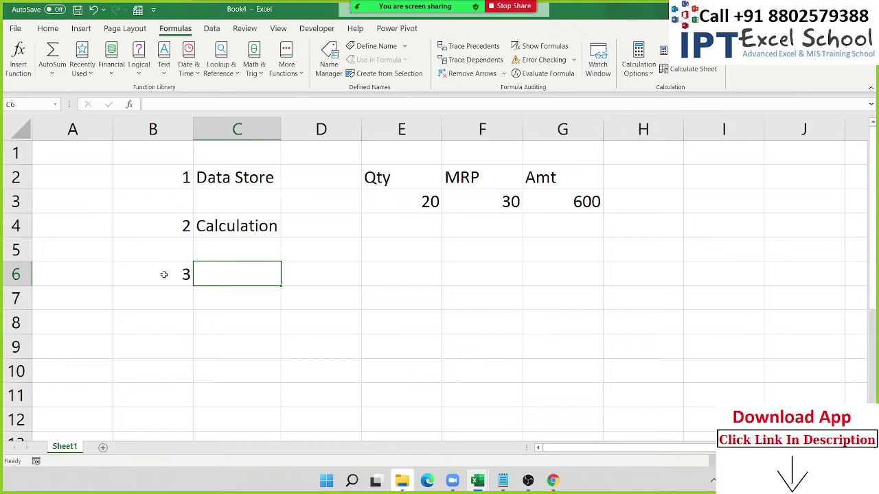
Step: Enter the label 'Data Anlysis' in C6 beside the 3
text(Data)
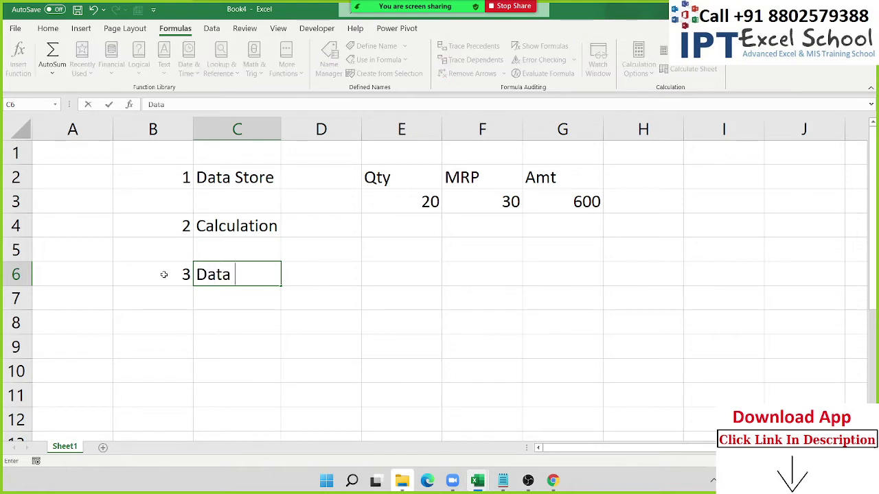
text( An)
text(t)
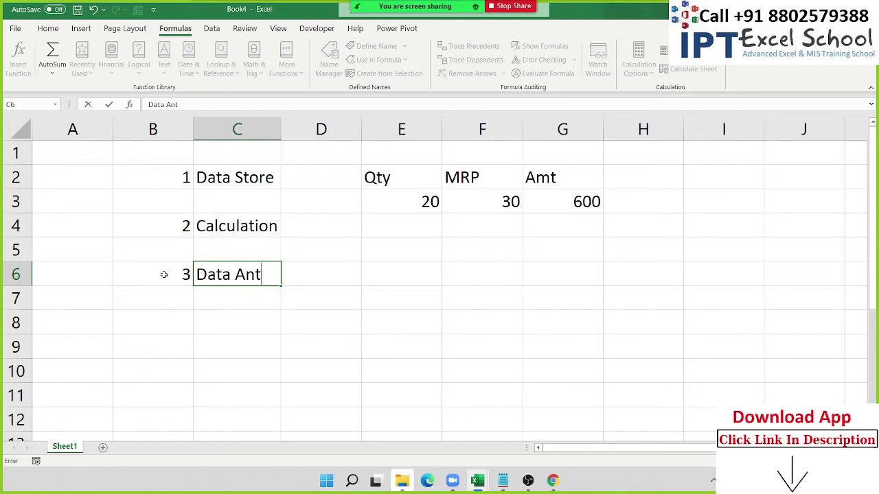
key(BackSpace)
text(yli)
key(BackSpace)
key(BackSpace)
key(BackSpace)
key(BackSpace)
text(l)
text(i)
key(BackSpace)
text(ysis)
key(Return)
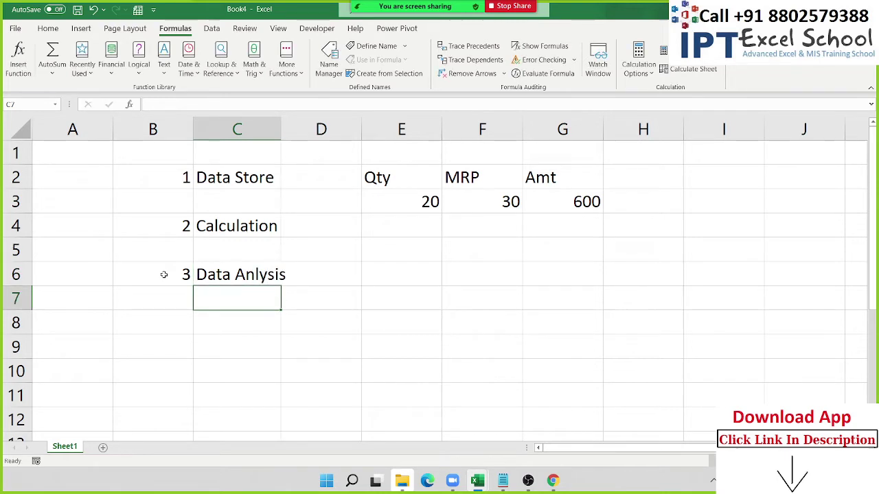
key(Down)
key(Up)
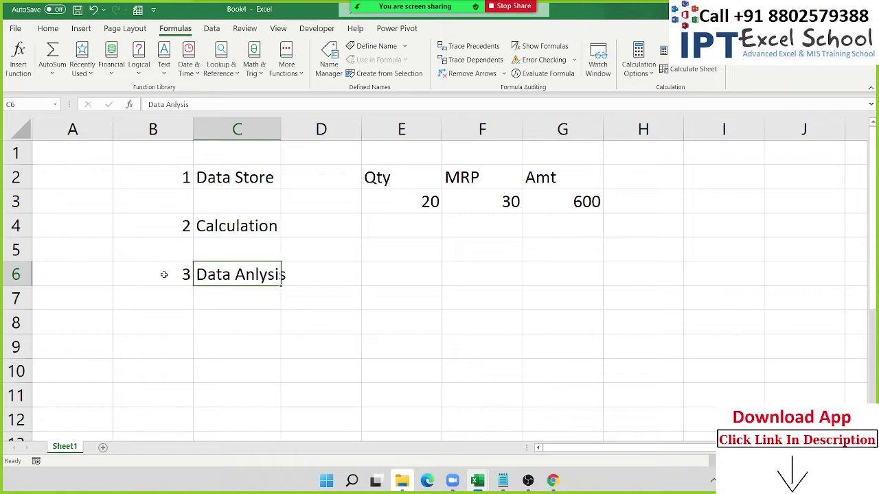
key(Down)
key(Right)
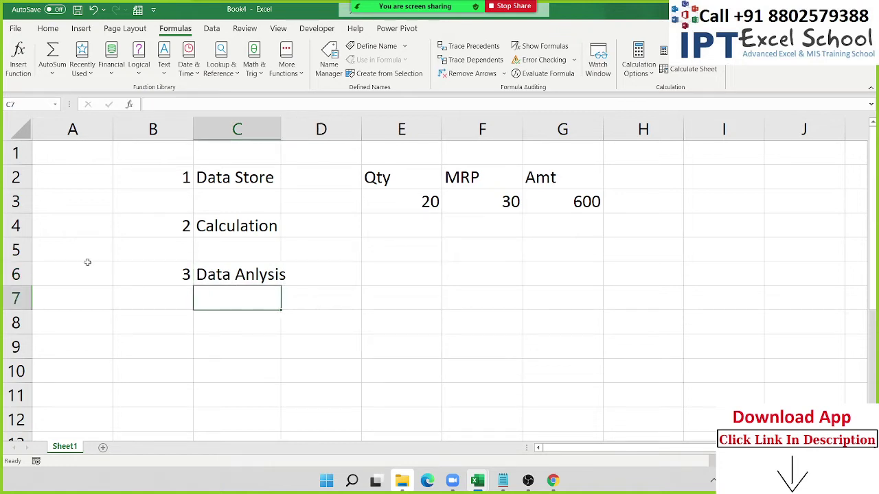
Step: Open the Data1 sales workbook from the recent list
click(15, 29)
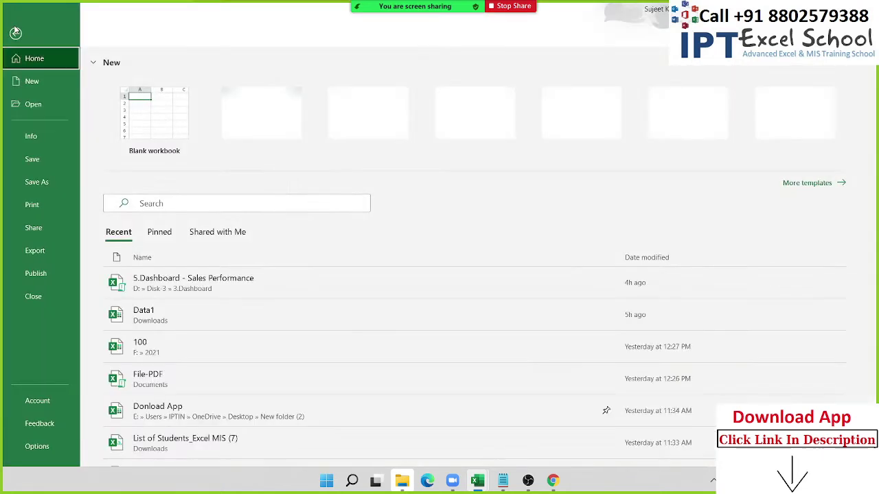
click(157, 319)
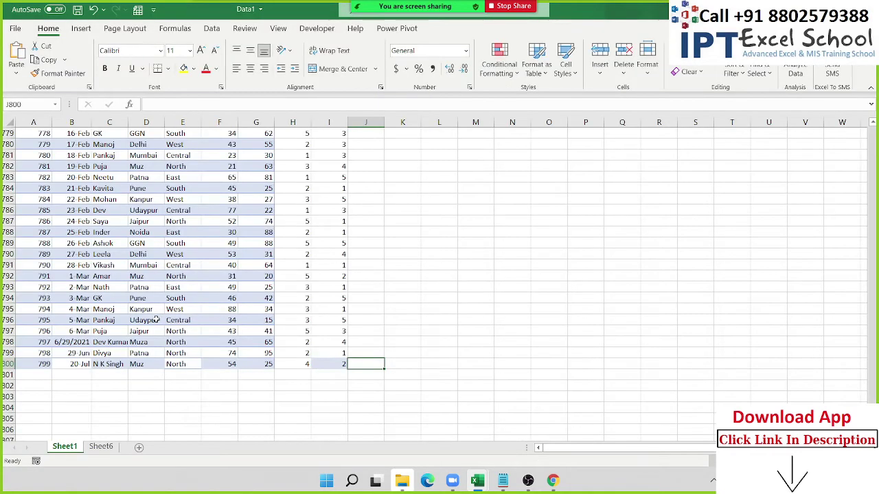
click(157, 320)
Step: Select the Qty column data to check its total, then return to A1 and the Insert ribbon
key(ctrl+Up)
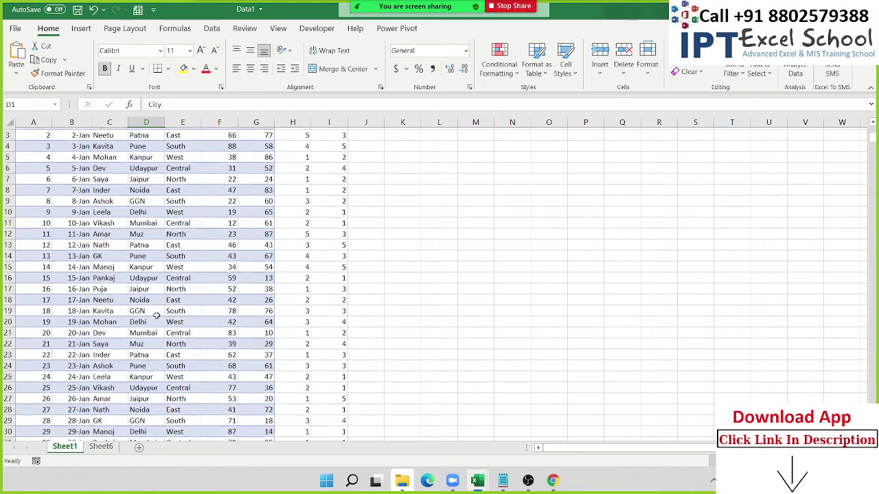
key(ctrl+shift+Down)
key(Right)
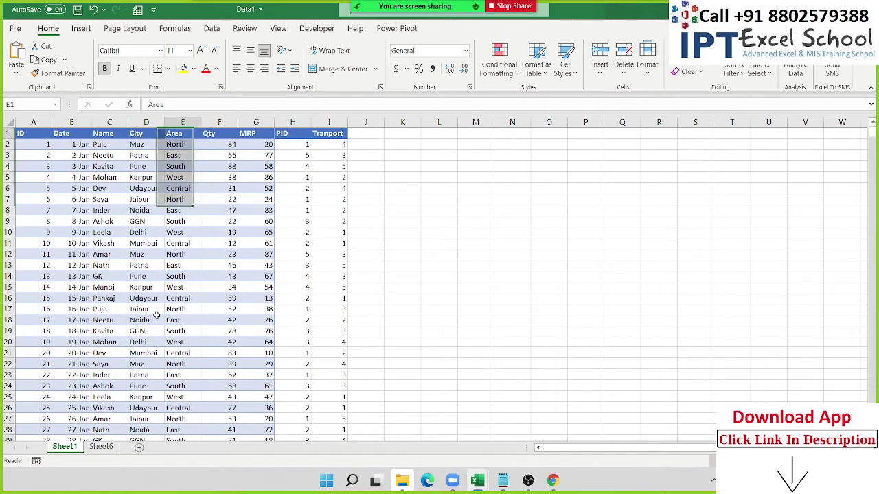
key(ctrl+shift+Down)
key(Right)
key(ctrl+shift+Down)
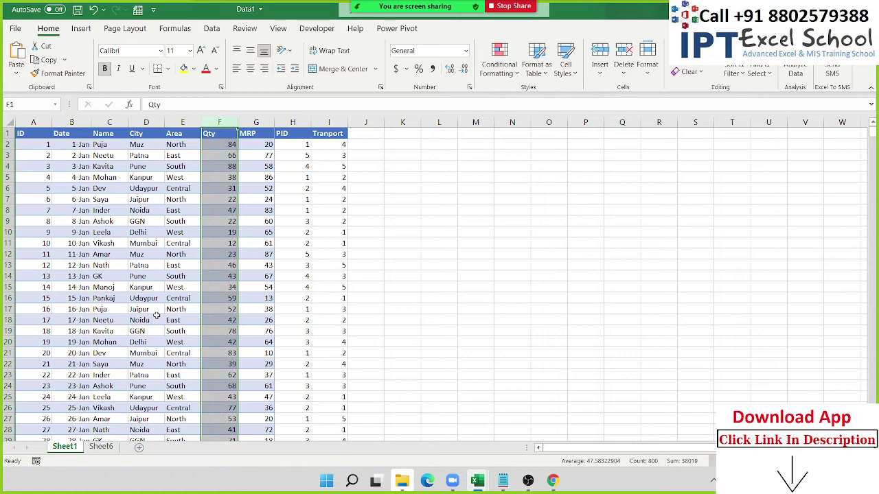
click(51, 134)
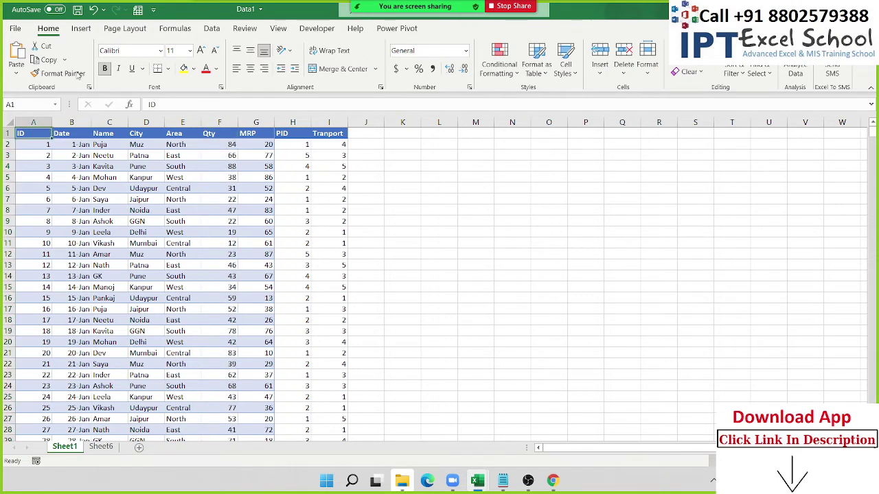
click(81, 29)
Step: Create a PivotTable on Sheet2 summing Qty with City as rows and Area as columns
click(26, 67)
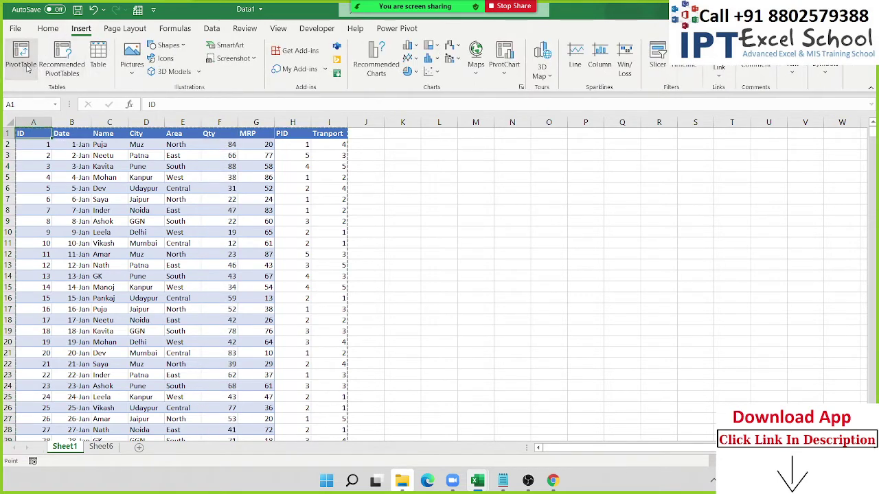
click(505, 344)
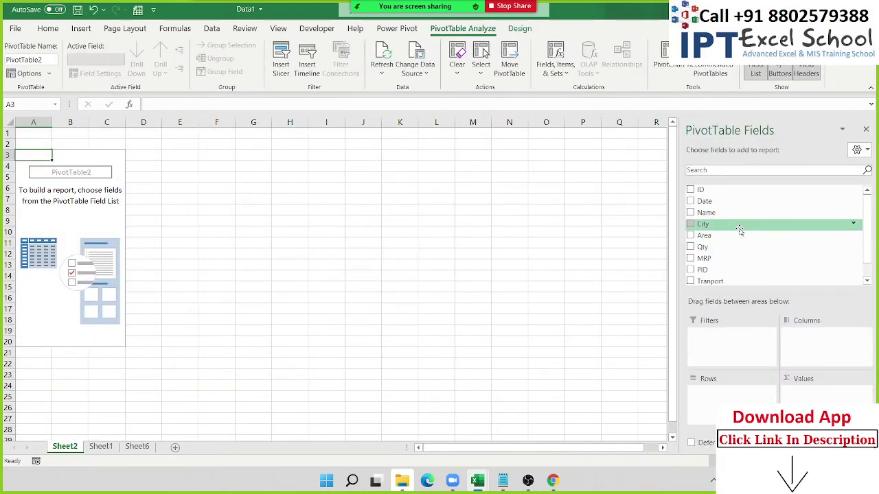
click(739, 226)
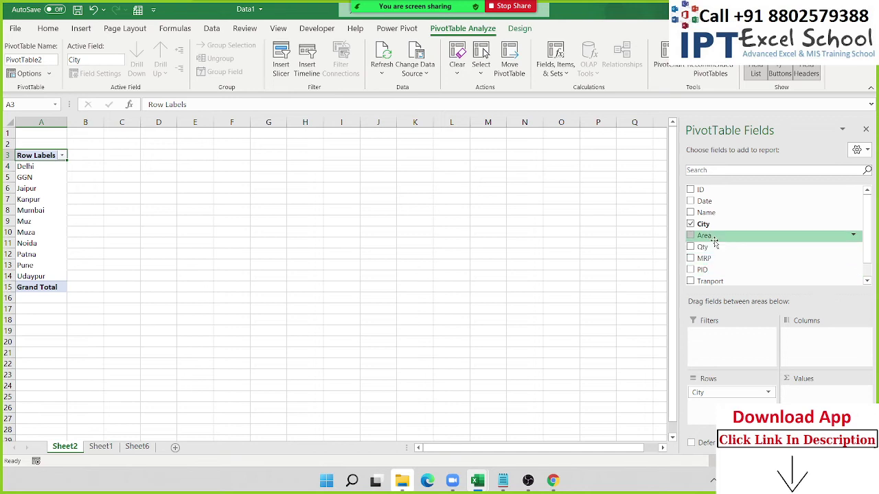
drag(715, 237, 804, 347)
mouse_move(711, 247)
mouse_down()
mouse_move(754, 338)
mouse_move(824, 392)
mouse_up()
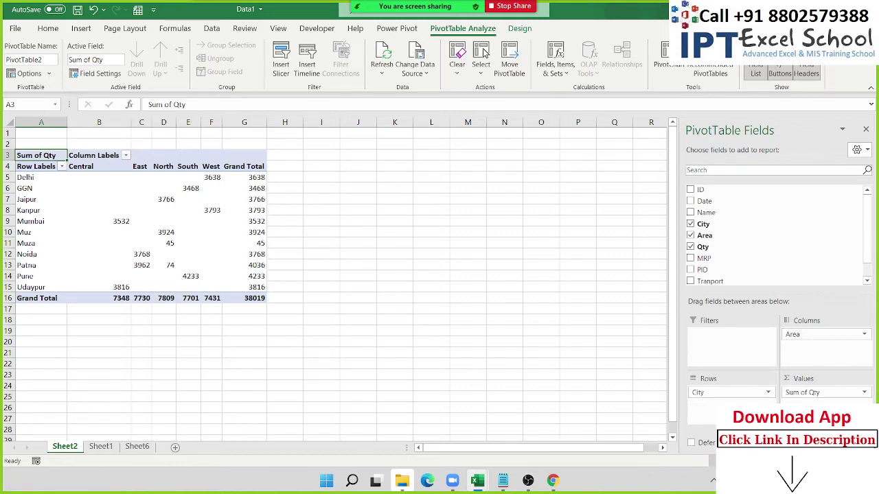
click(485, 483)
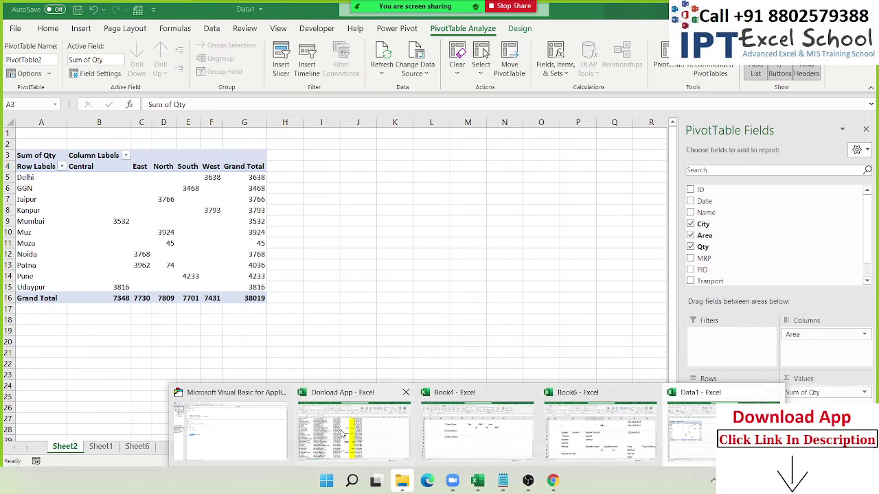
Step: Switch back to Book4 and type Re-persentation into C7 below Data Anlysis
click(471, 445)
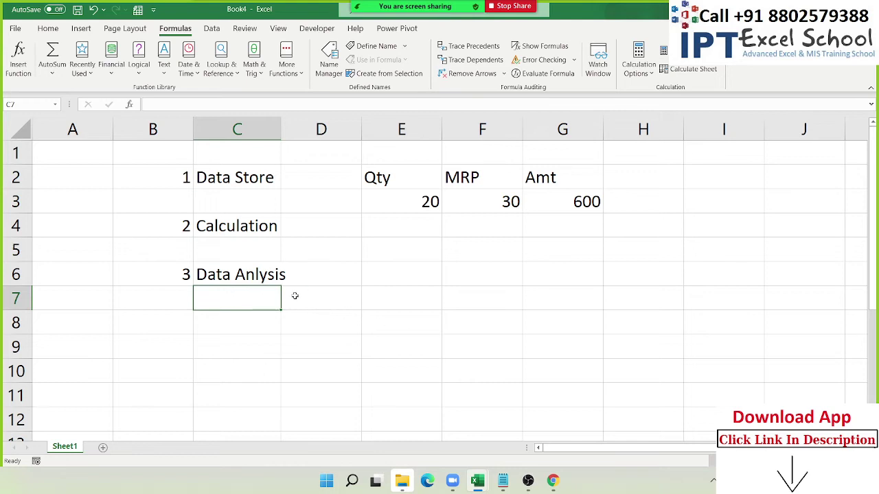
text(Re)
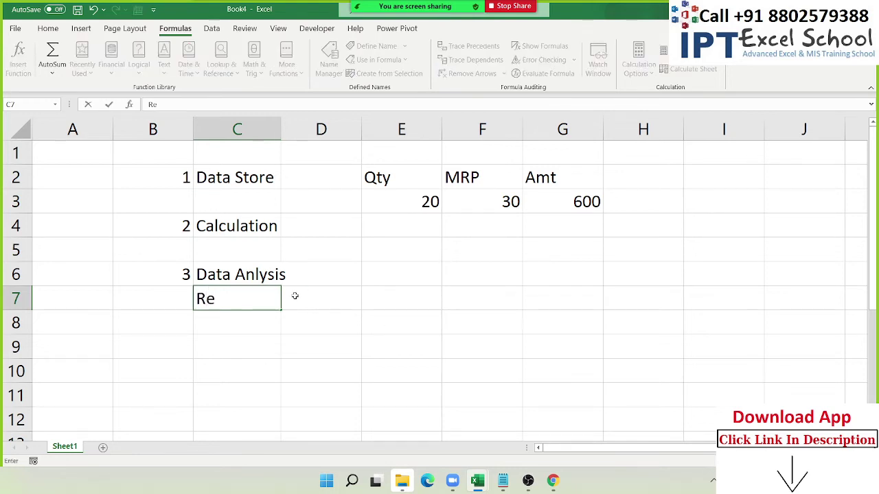
text(-per)
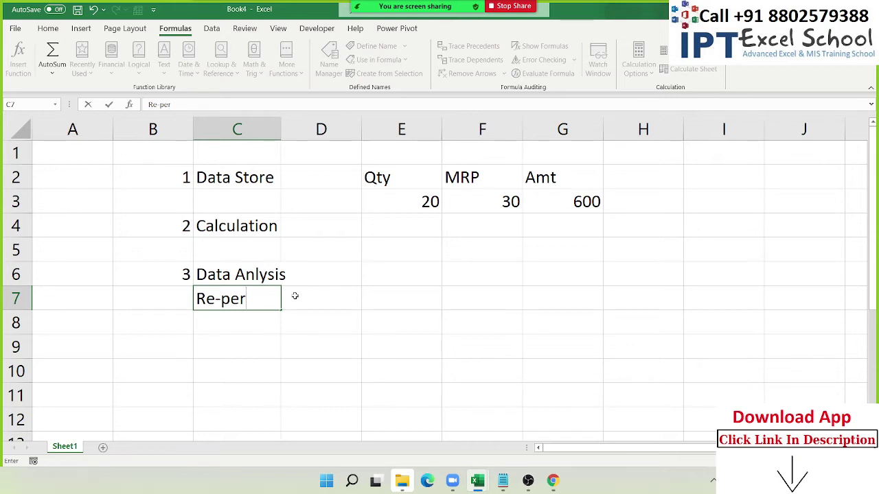
text(s)
text(en)
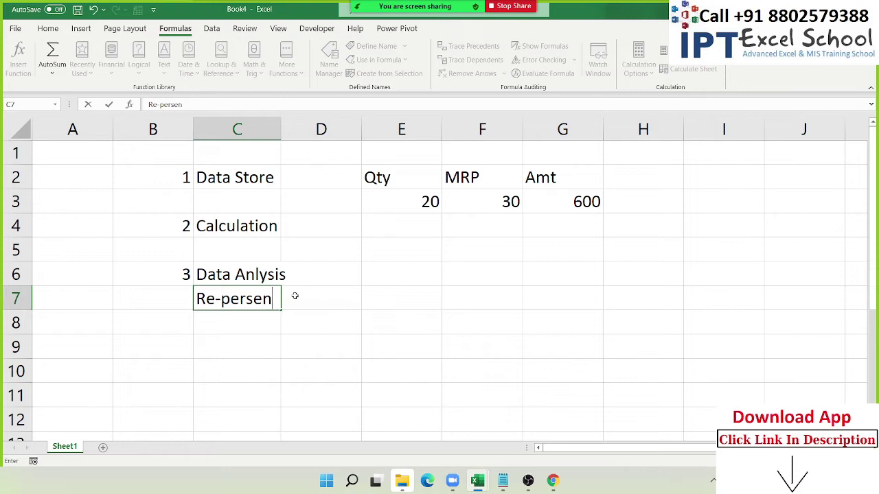
text(tation)
Step: Commit Re-persentation in C7, then browse the recent workbooks on the File start page
key(Return)
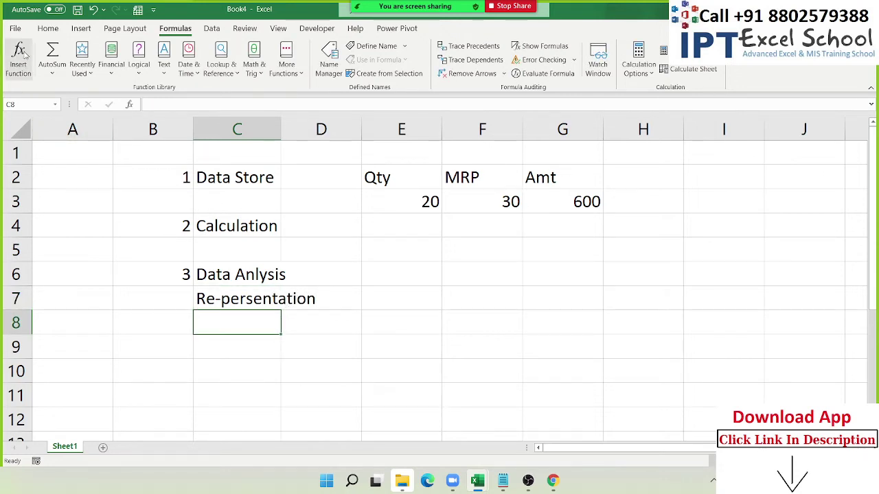
click(15, 28)
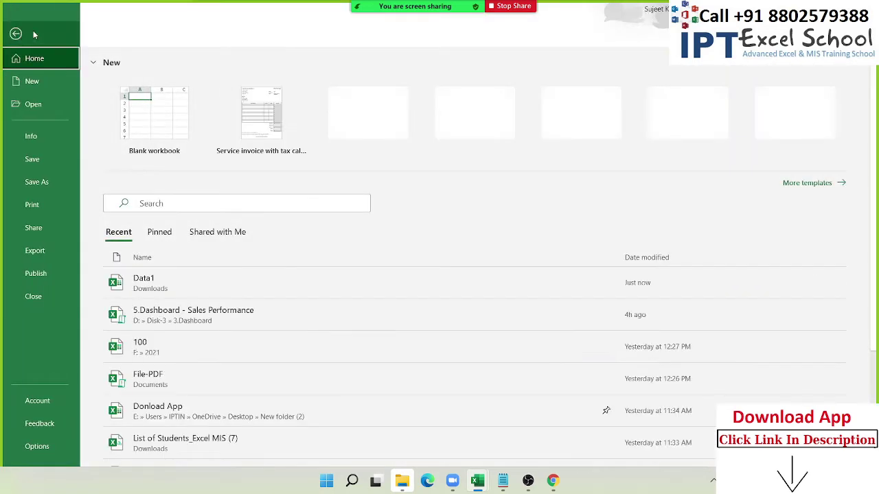
scroll(220, 263, down, 1)
scroll(220, 268, down, 1)
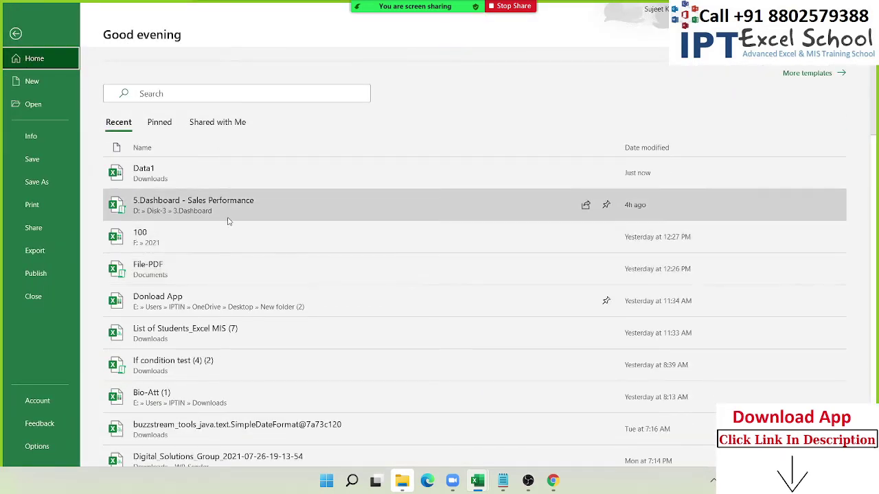
key(Escape)
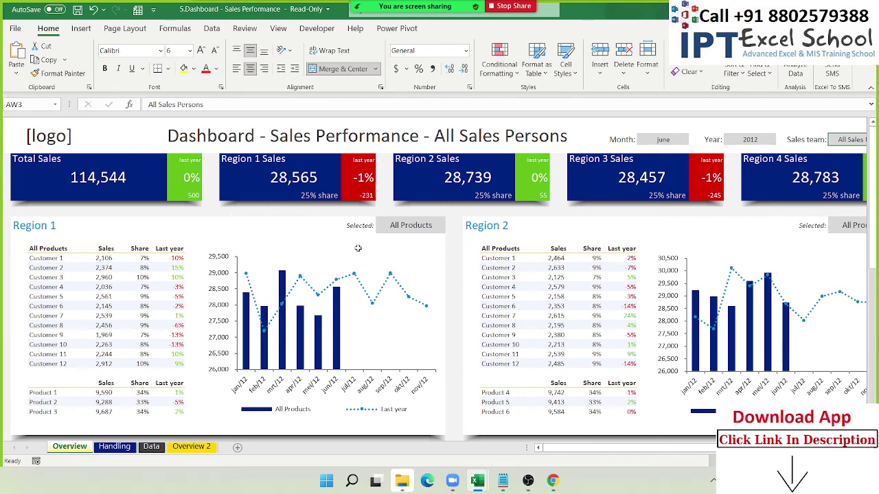
scroll(497, 285, down, 7)
scroll(497, 285, down, 2)
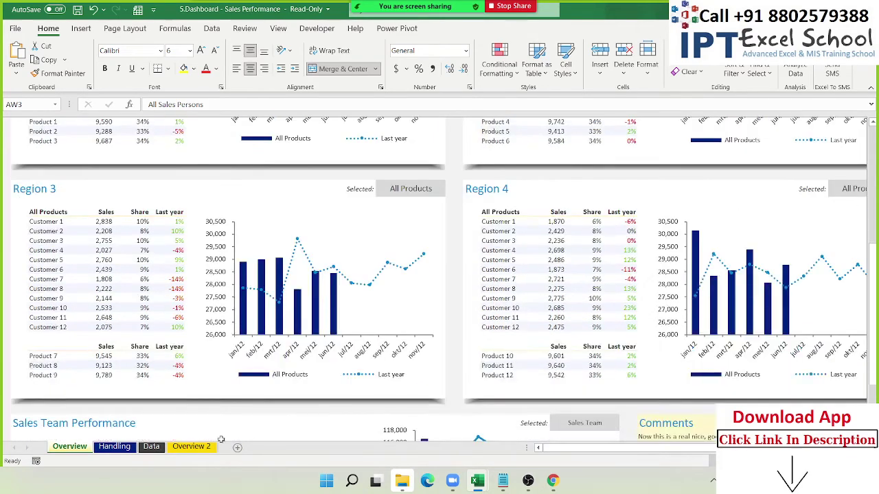
click(151, 447)
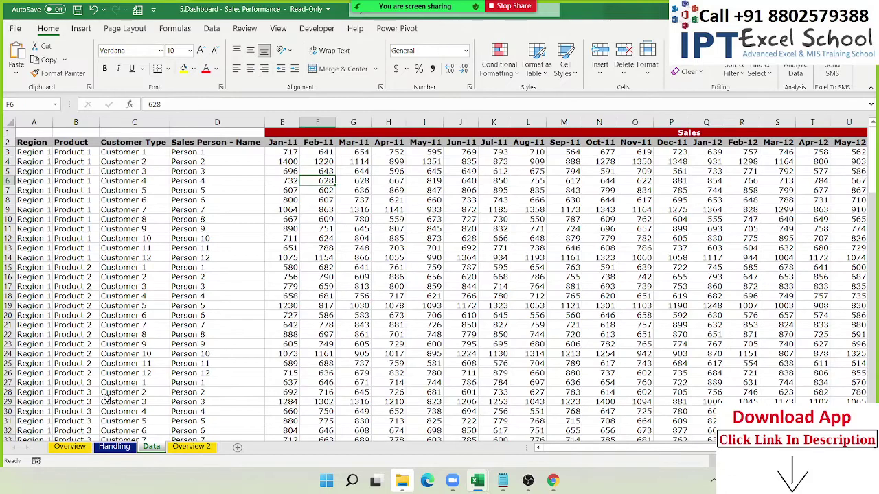
click(88, 445)
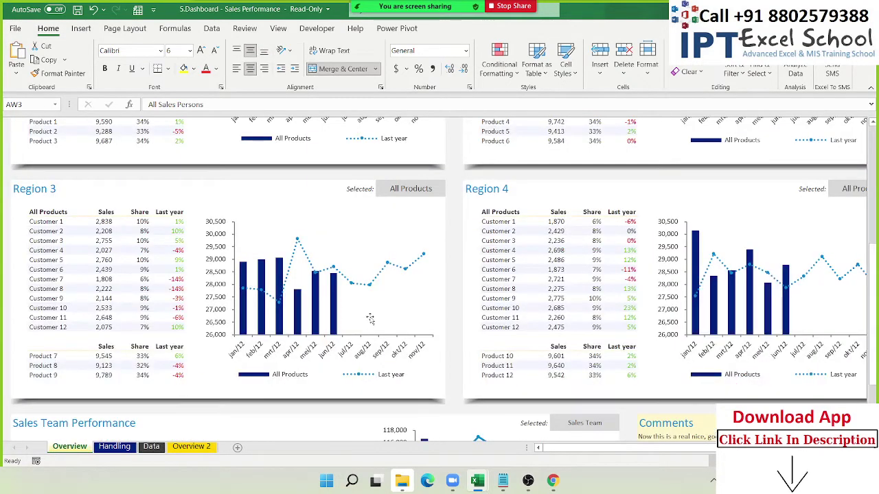
scroll(369, 320, up, 1)
scroll(445, 297, up, 7)
scroll(446, 298, up, 3)
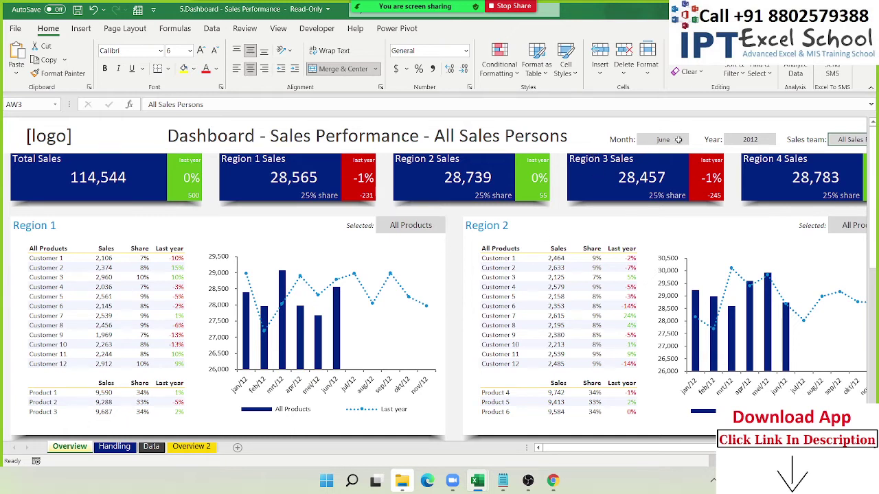
Step: Set the dashboard month to July and filter Region 1 to Product 1
key(Left)
key(Left)
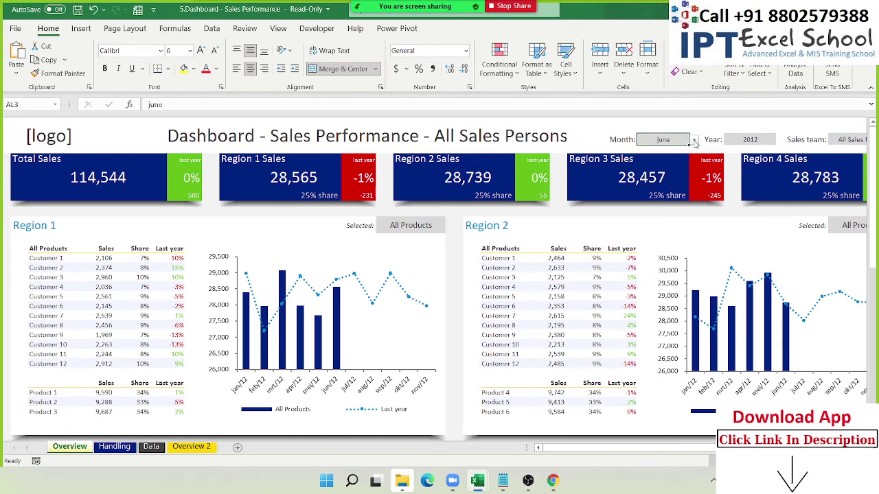
click(695, 141)
click(655, 179)
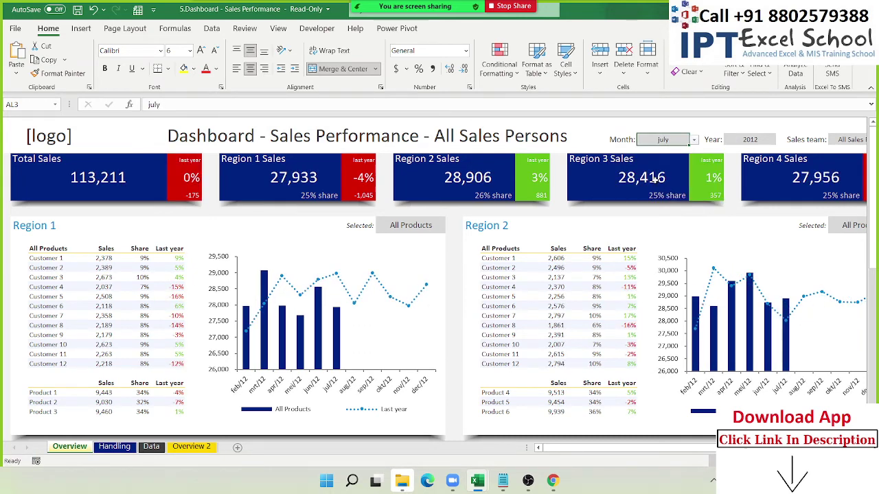
mouse_move(47, 259)
mouse_down()
mouse_move(148, 311)
mouse_move(156, 328)
mouse_up()
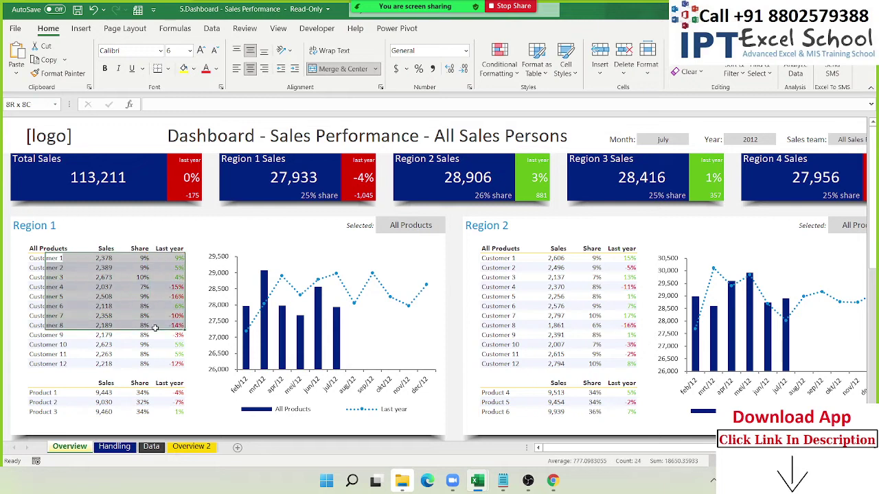
click(399, 229)
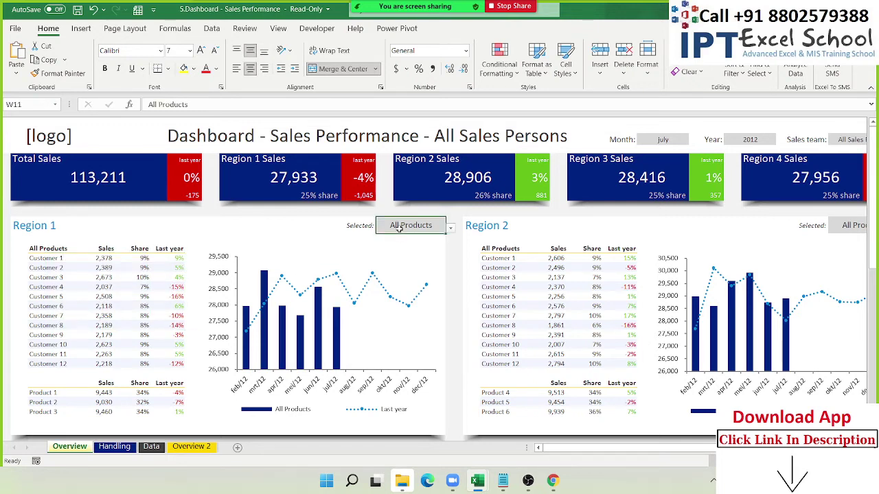
click(451, 228)
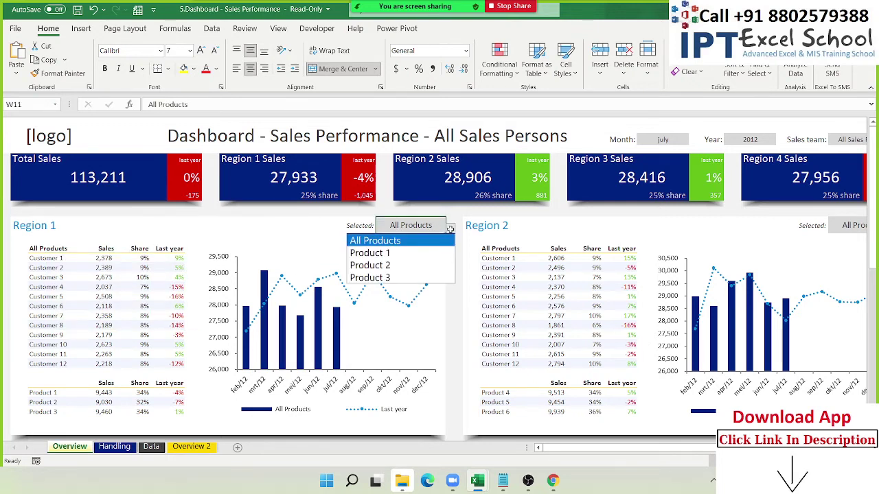
click(427, 255)
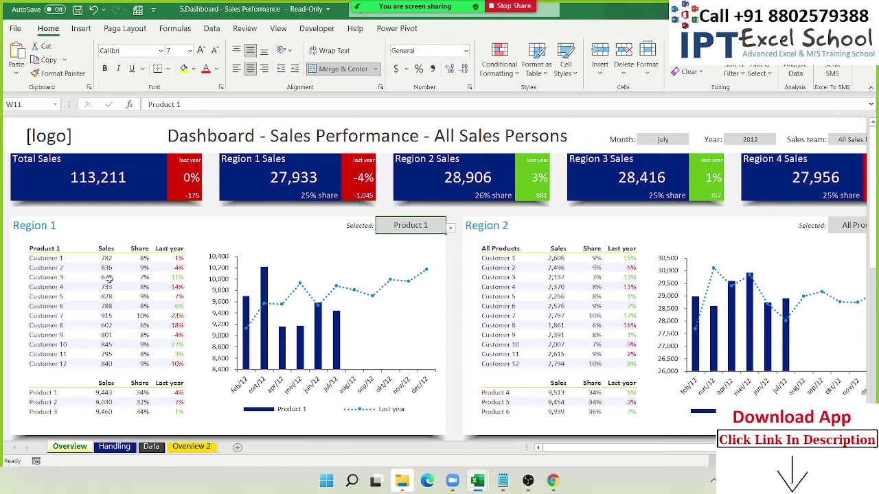
Step: Set the sales team filter to Person 1
click(852, 140)
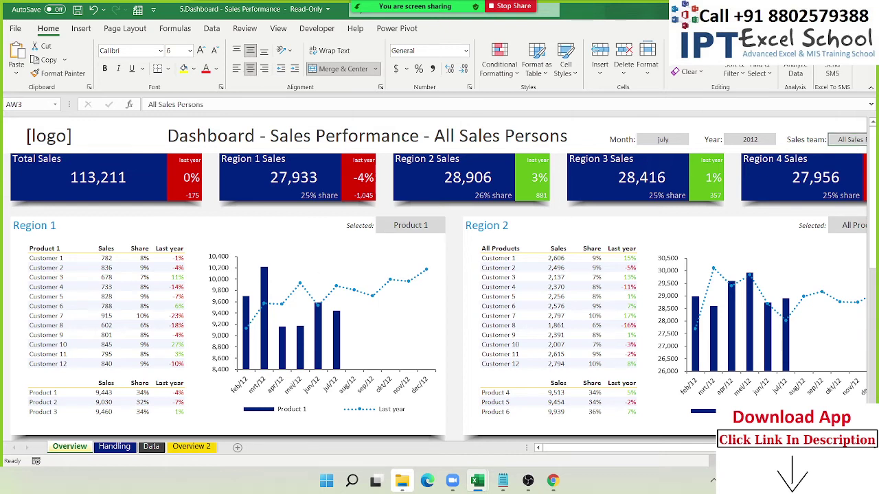
scroll(826, 381, right, 2)
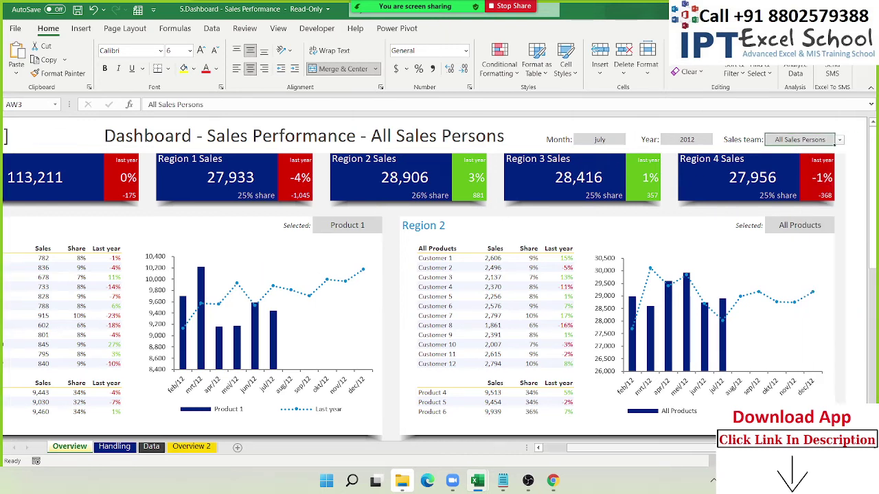
click(839, 139)
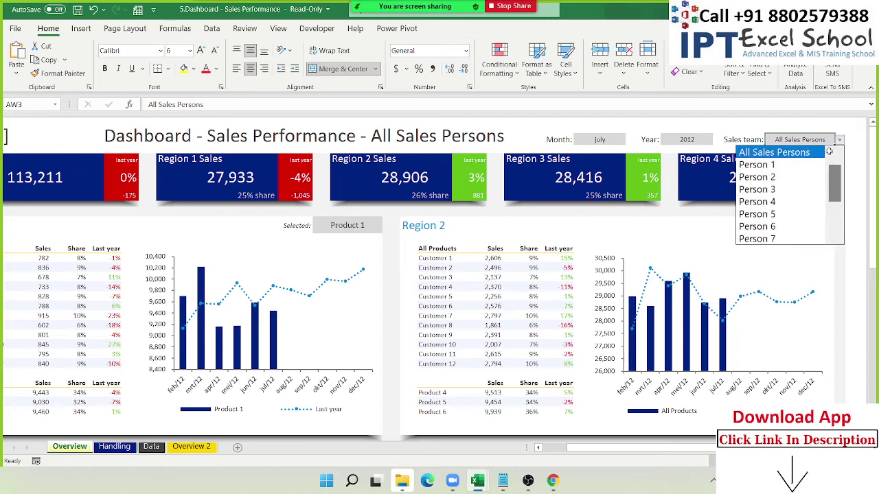
click(780, 166)
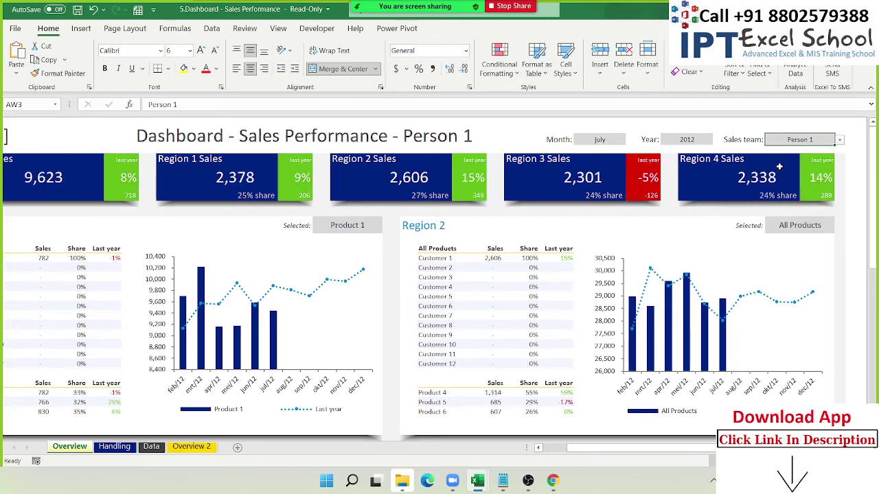
Step: Switch Region 1 back to All Products and close the dashboard workbook
click(368, 228)
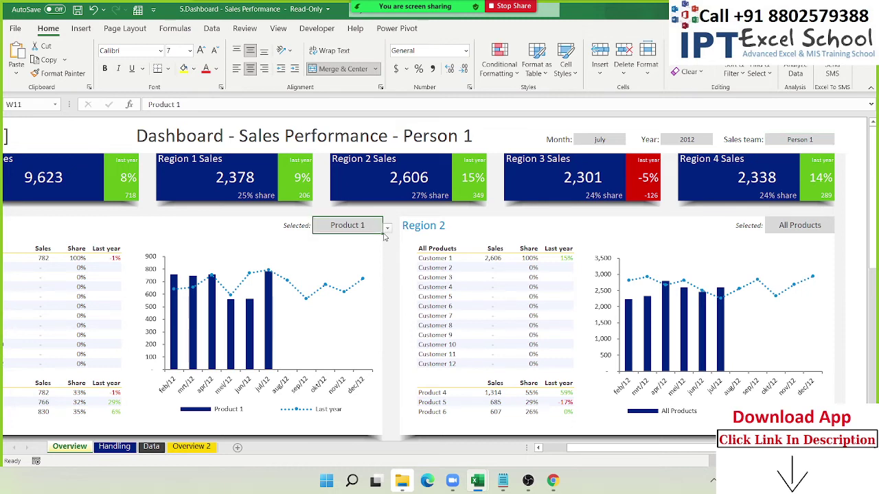
click(387, 229)
click(353, 239)
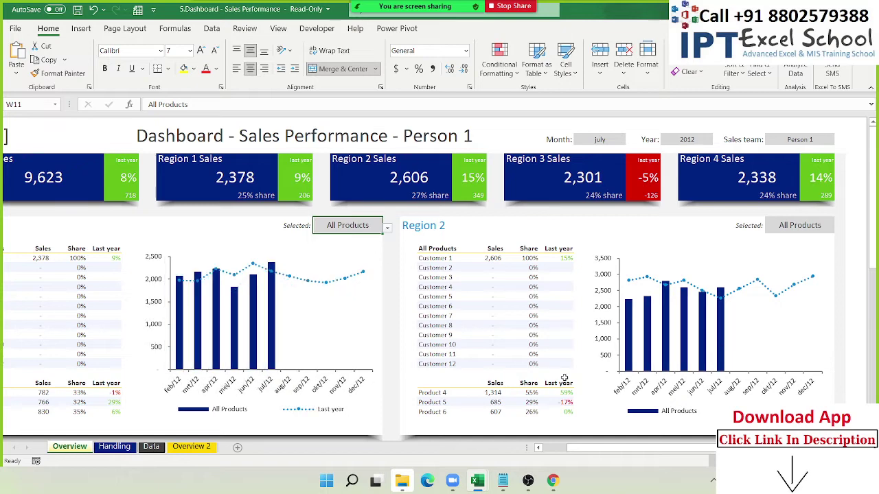
drag(596, 448, 526, 448)
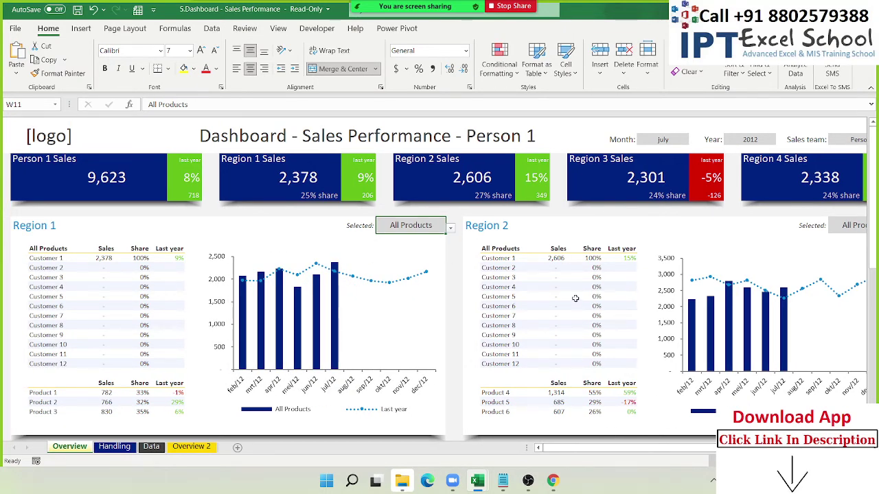
scroll(575, 299, down, 3)
scroll(575, 300, up, 3)
key(ctrl+w)
Step: Discard the dashboard changes, enter 4 in B9 and Sharing in C9, then show the desktop
click(439, 255)
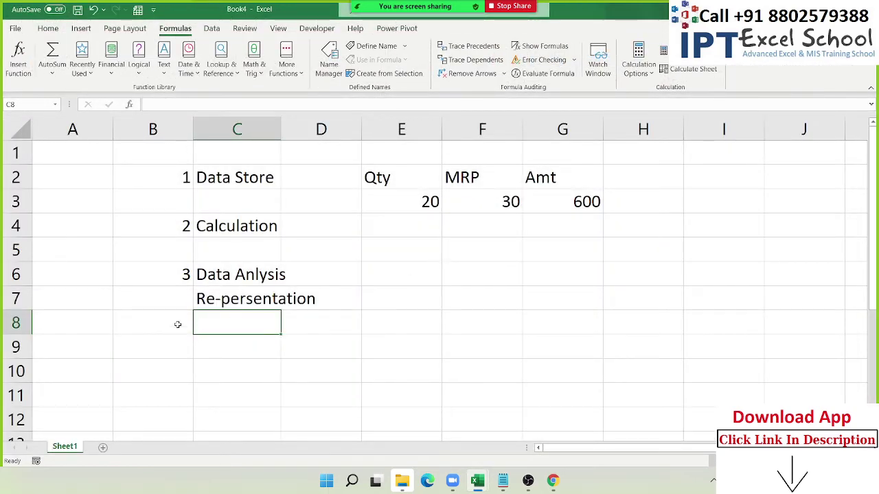
click(181, 338)
text(4)
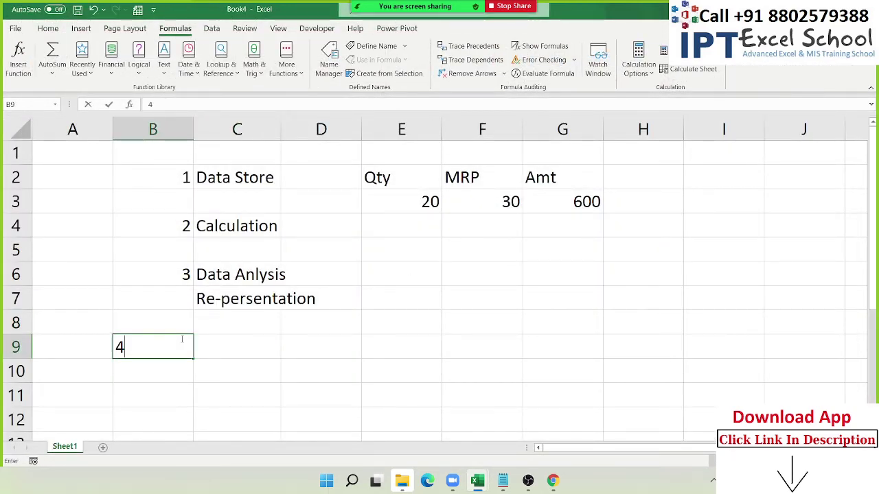
key(Tab)
text(Sha)
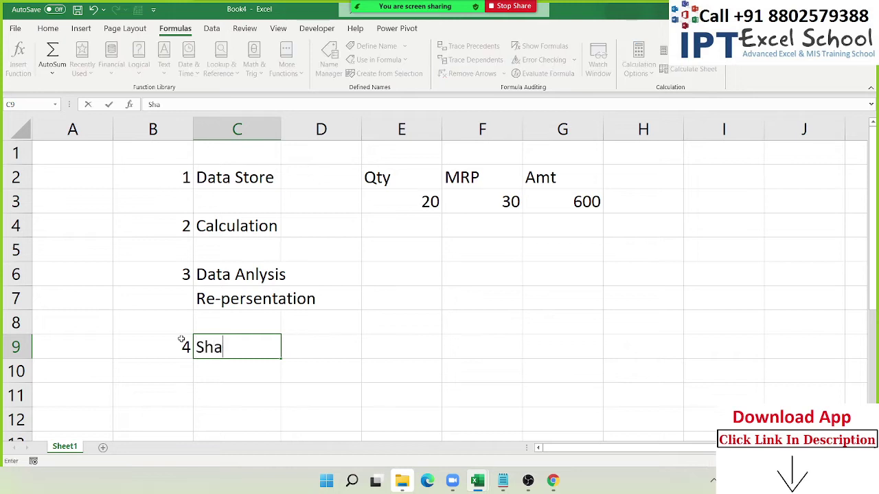
text(ring)
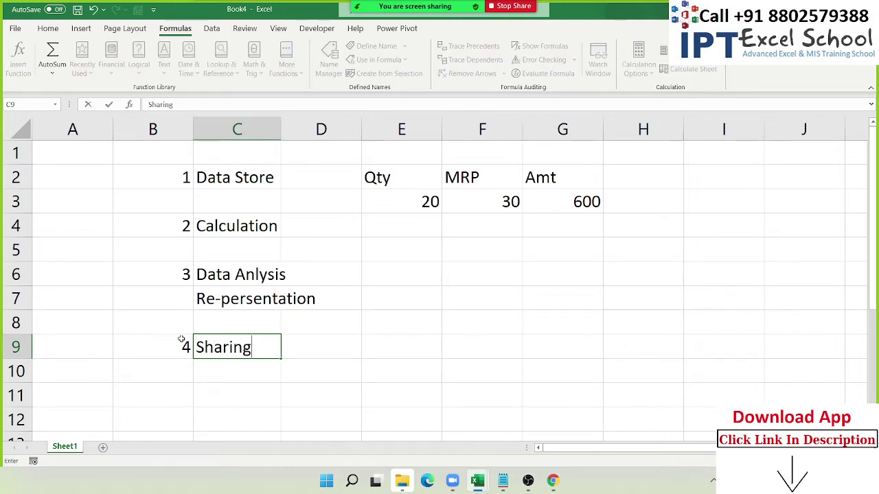
key(Return)
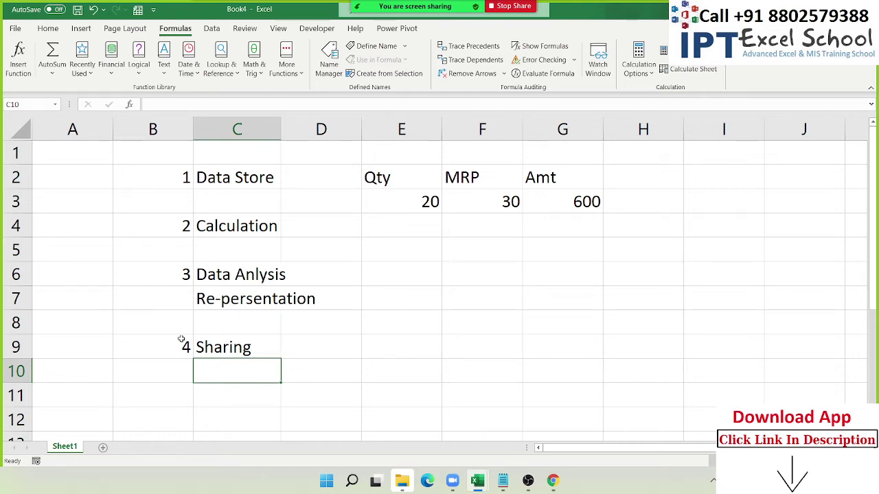
key(super+d)
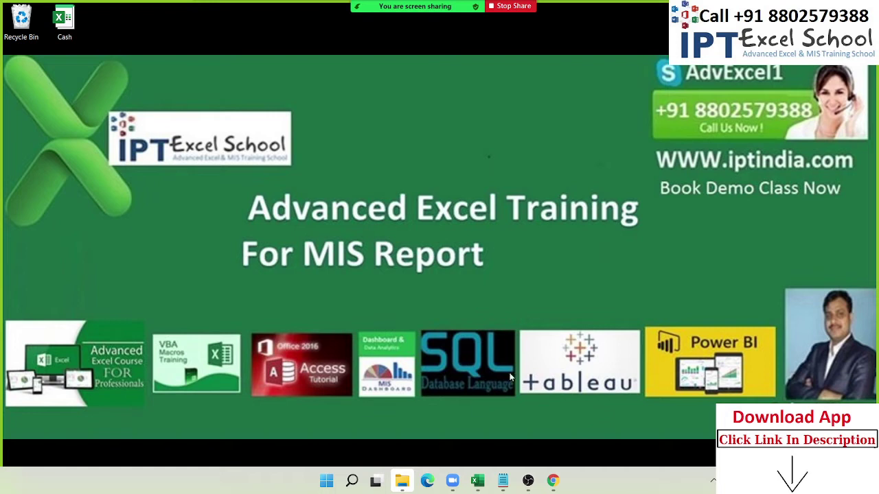
drag(639, 307, 733, 378)
Step: Finish adding the 25.Text Formulas in Excel video and confirm it ends the Classplus content list
click(553, 483)
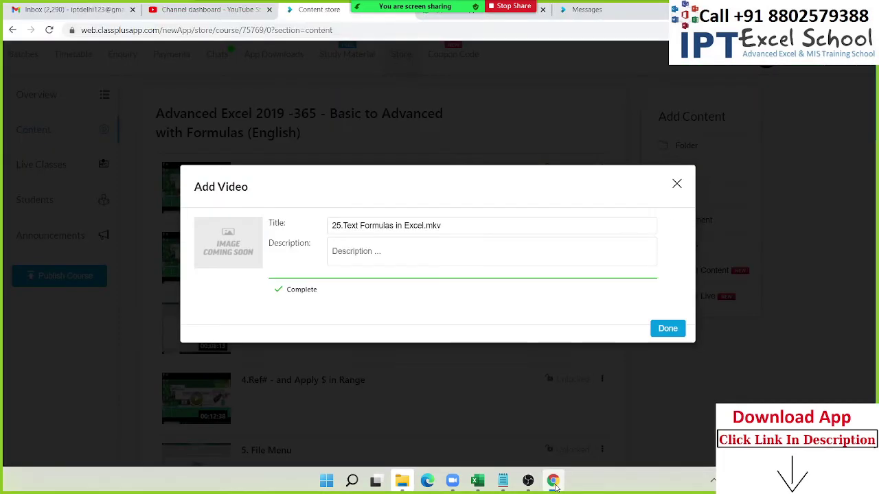
click(666, 333)
scroll(296, 266, down, 4)
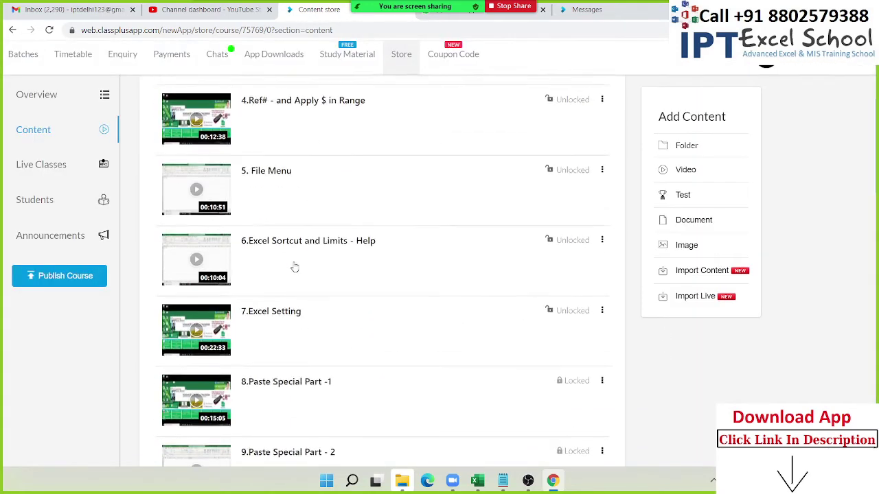
scroll(295, 266, down, 7)
scroll(295, 266, down, 10)
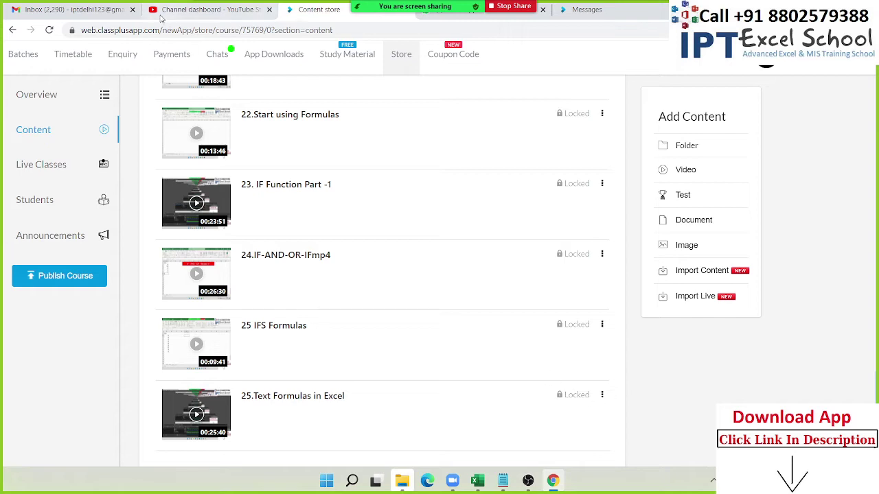
click(112, 15)
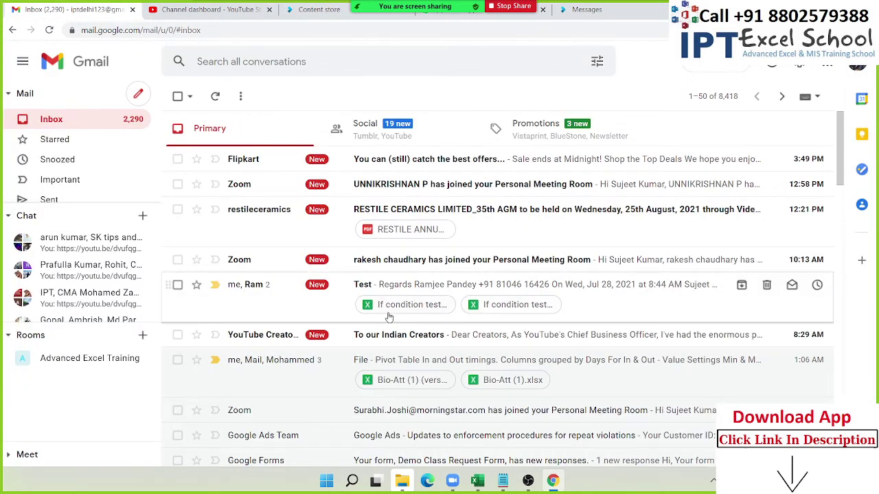
Step: Preview the If condition test spreadsheet attachment and inspect its Comm values and yellow note
scroll(388, 321, down, 1)
scroll(388, 321, down, 1)
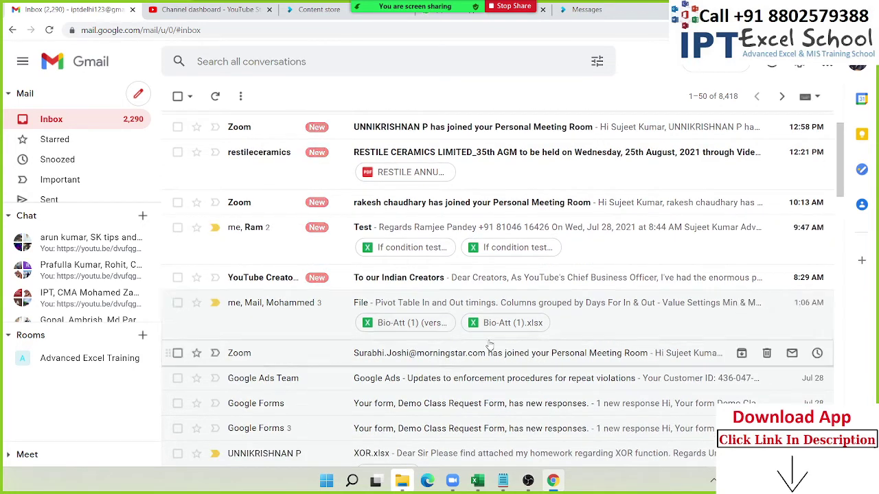
scroll(453, 282, up, 1)
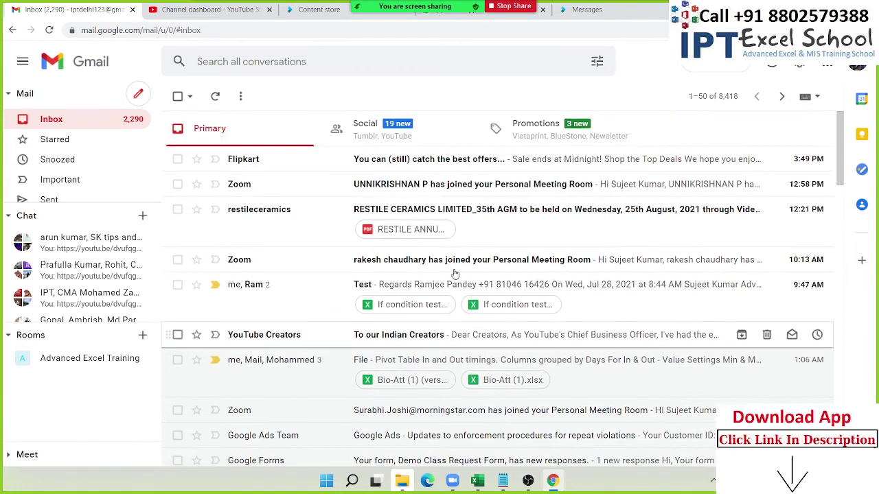
click(400, 306)
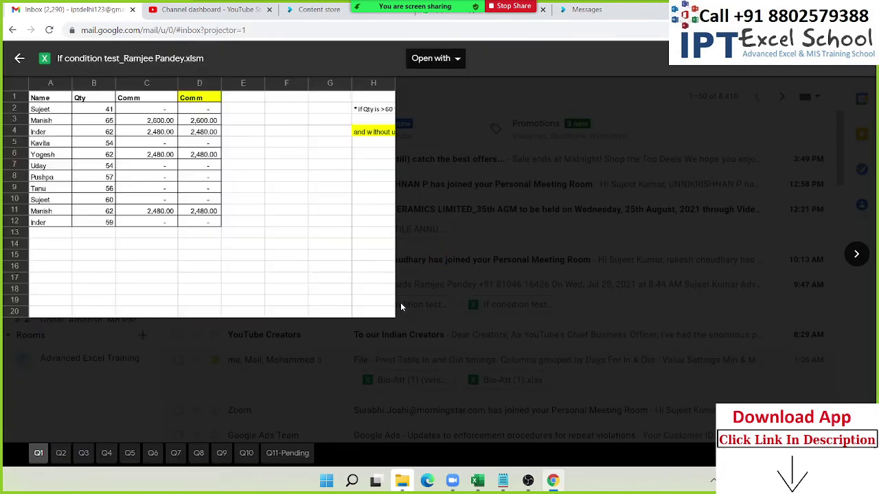
click(185, 137)
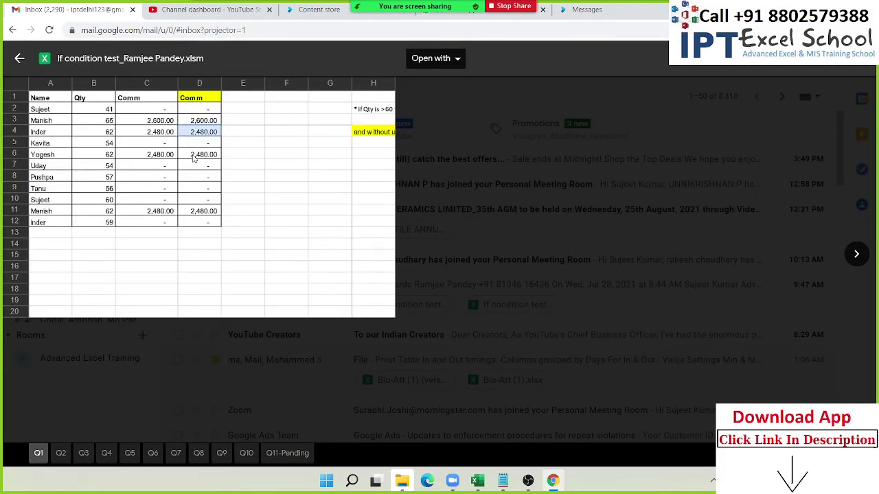
click(193, 159)
click(180, 181)
click(183, 209)
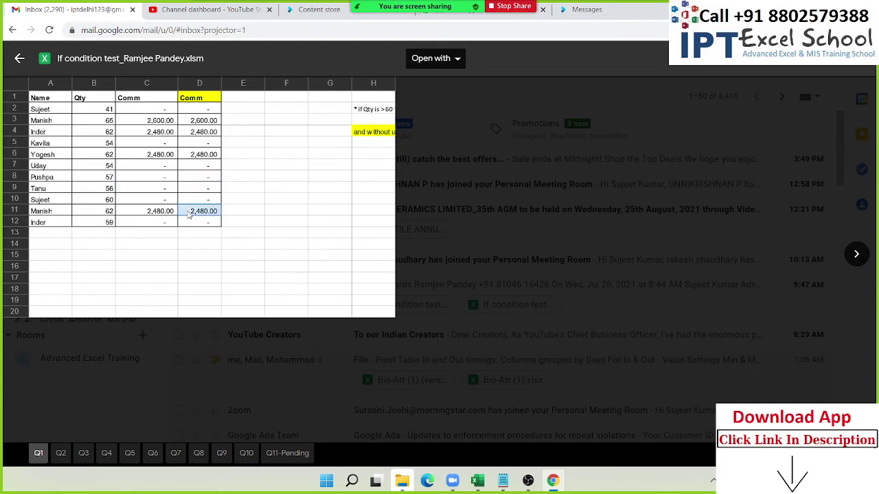
click(242, 226)
click(353, 140)
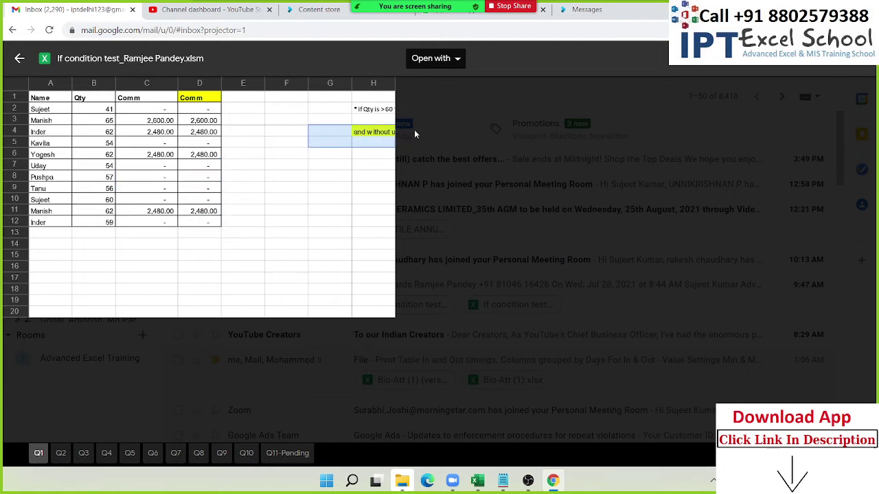
Step: View the attachment's Q2, Q3 and Q4 sheets, then close the preview
click(60, 455)
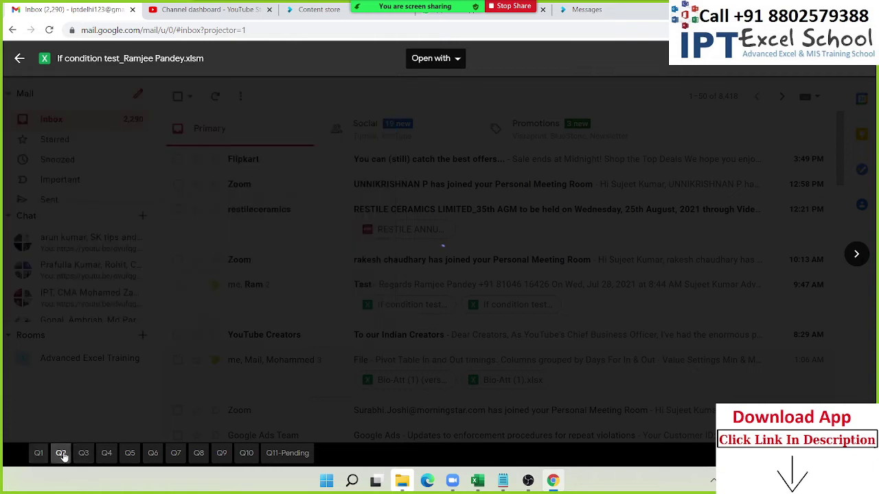
click(84, 456)
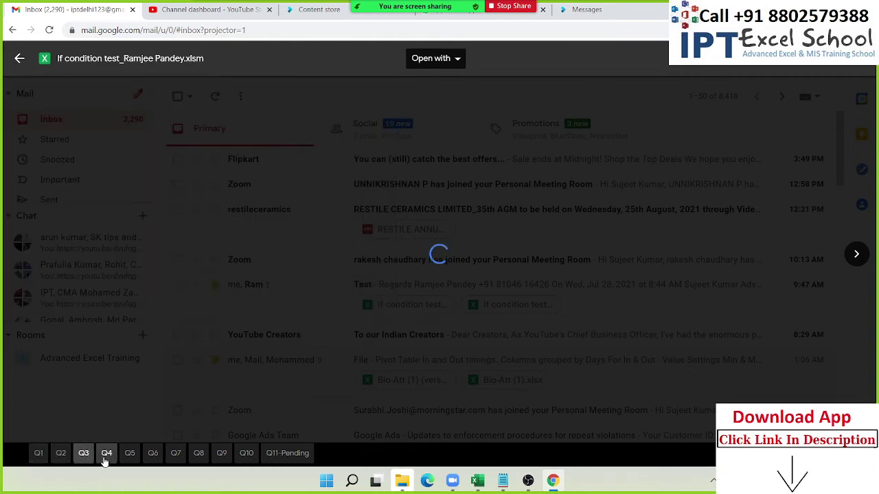
click(106, 456)
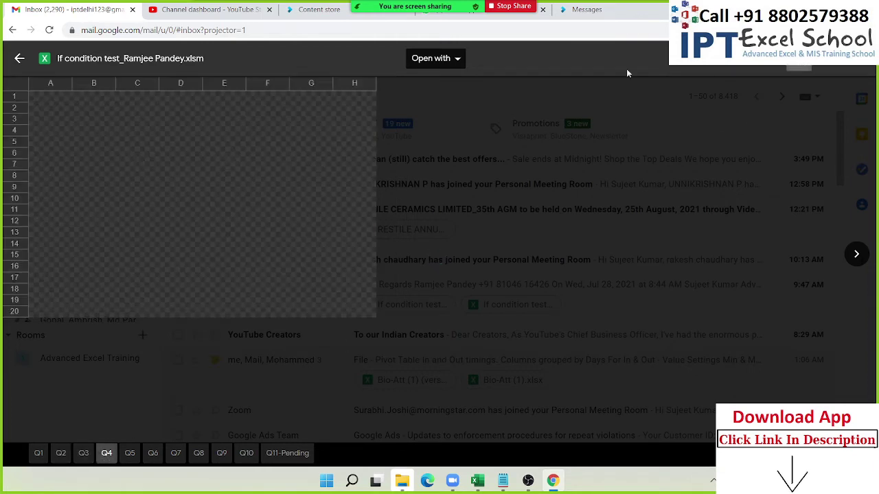
click(17, 61)
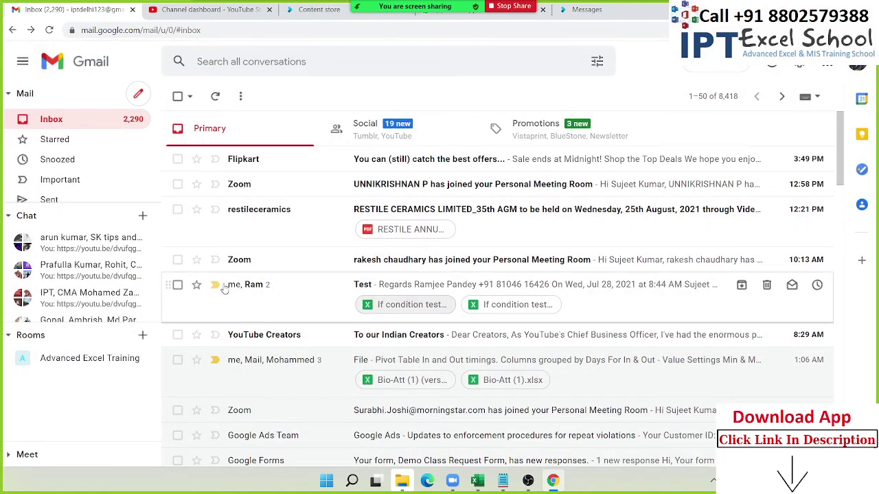
Step: Trash the two Zoom, restileceramics and Flipkart conversations, then show the desktop
click(178, 260)
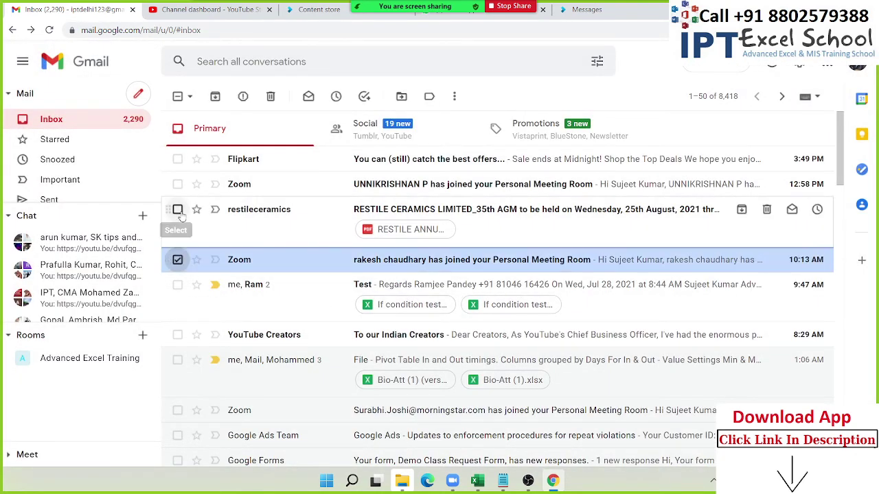
click(178, 210)
click(177, 184)
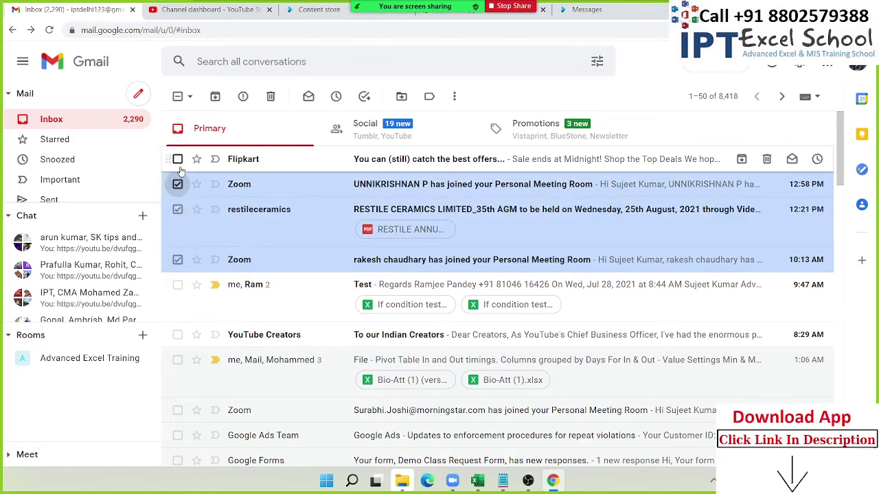
click(177, 159)
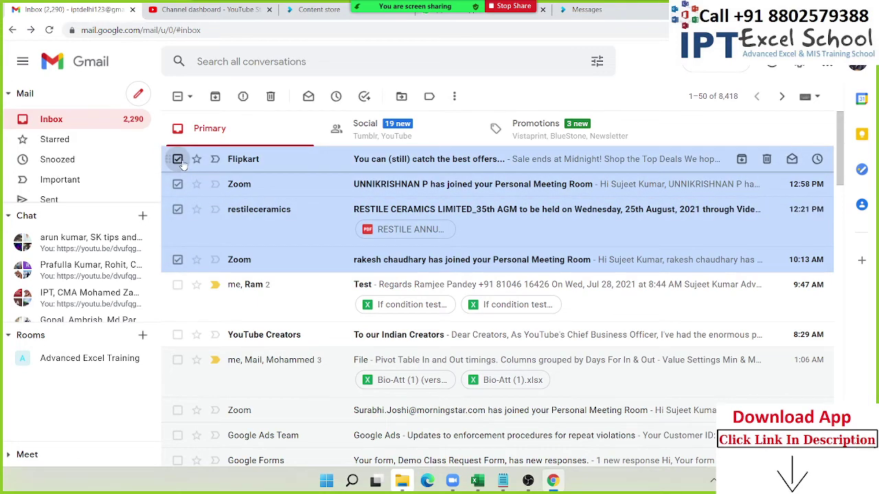
click(271, 96)
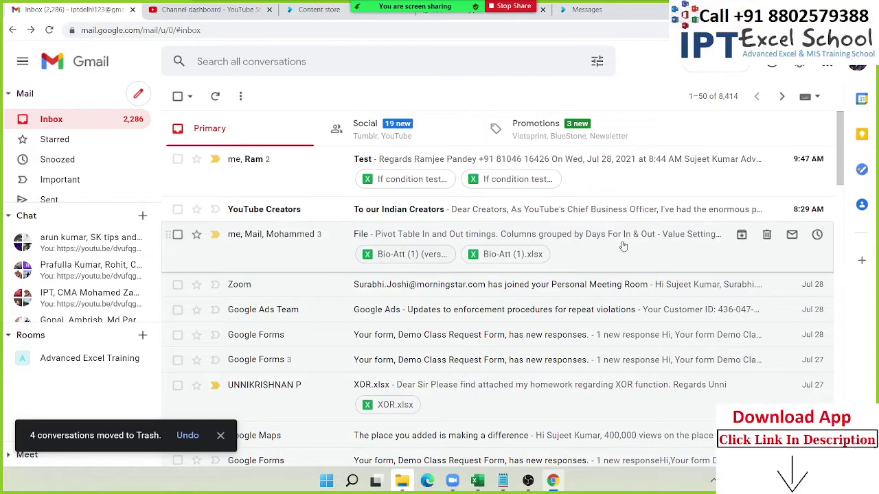
key(super+d)
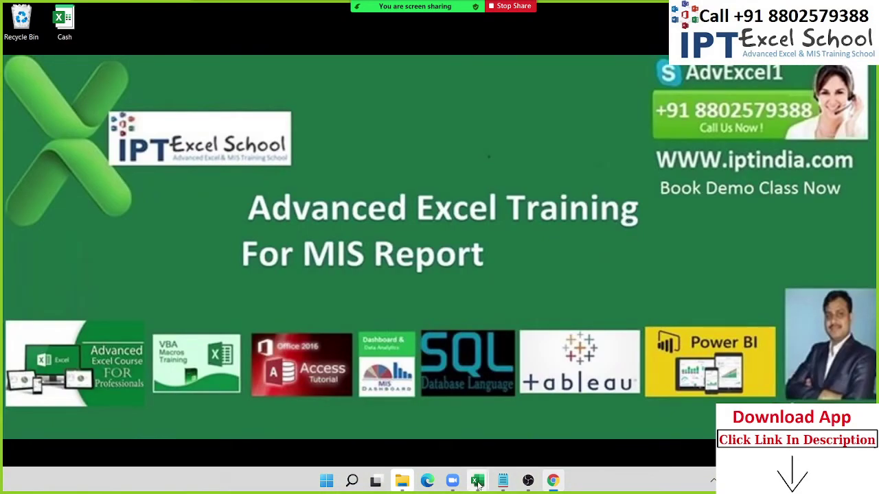
Step: Switch to Book6 and then to Book4 from the Excel taskbar previews
mouse_move(478, 481)
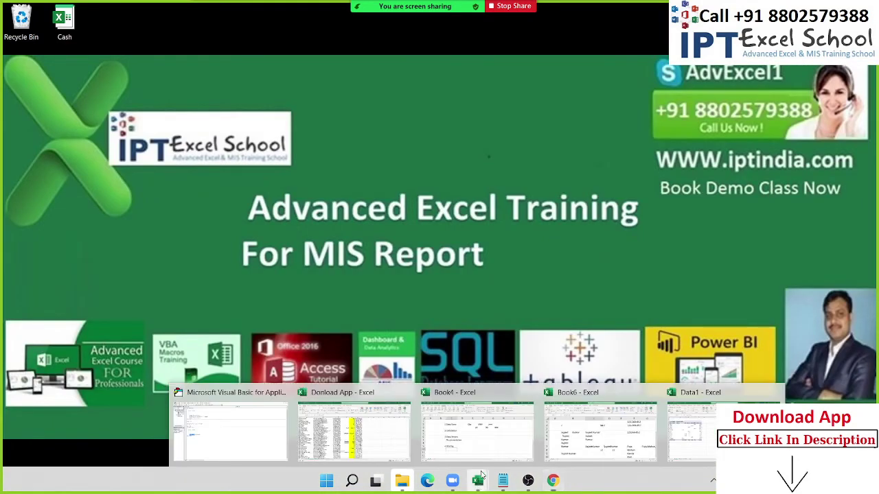
click(574, 437)
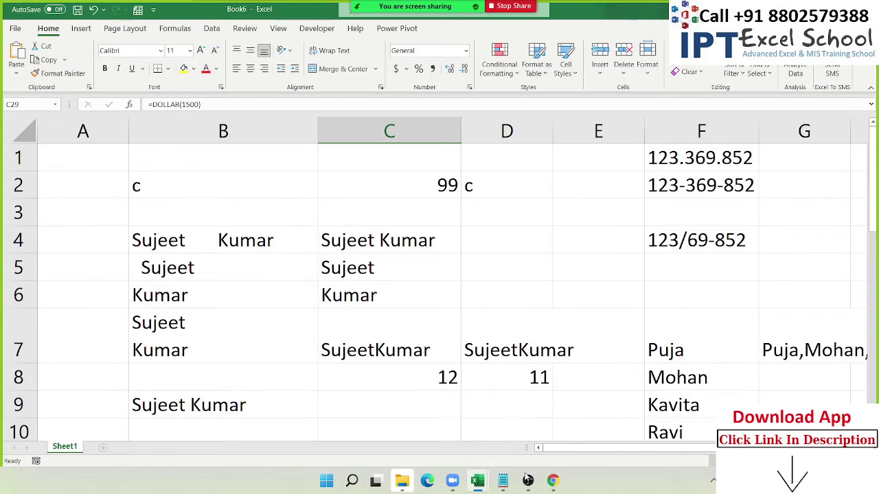
mouse_move(477, 480)
click(472, 449)
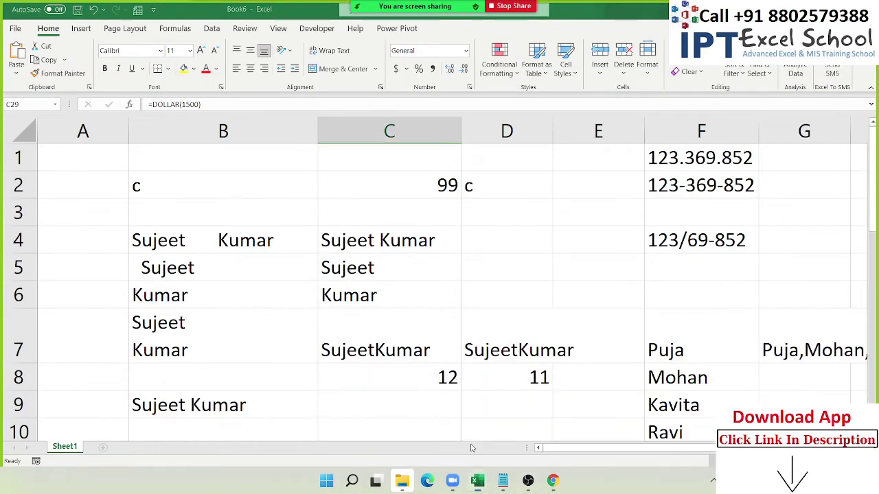
Step: Check the entries Data Store, Calculation, Data Anlysis, Re-persentation and Sharing in C2–C9
click(228, 180)
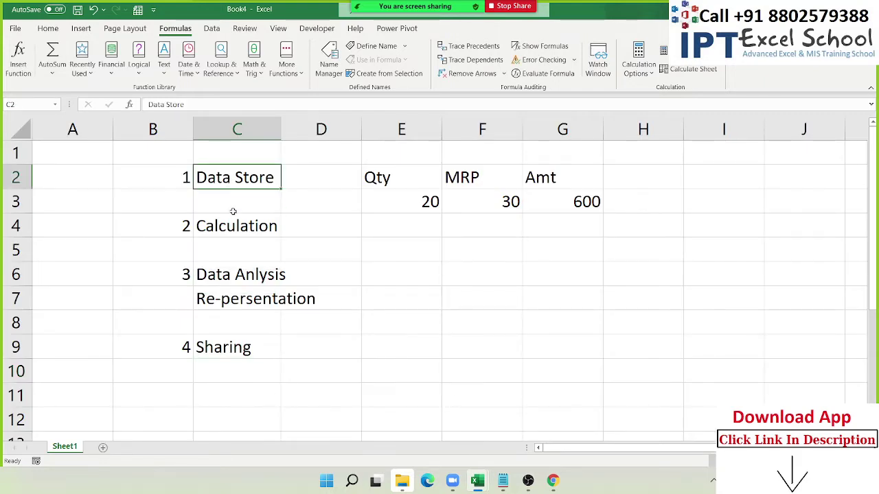
click(237, 227)
click(251, 281)
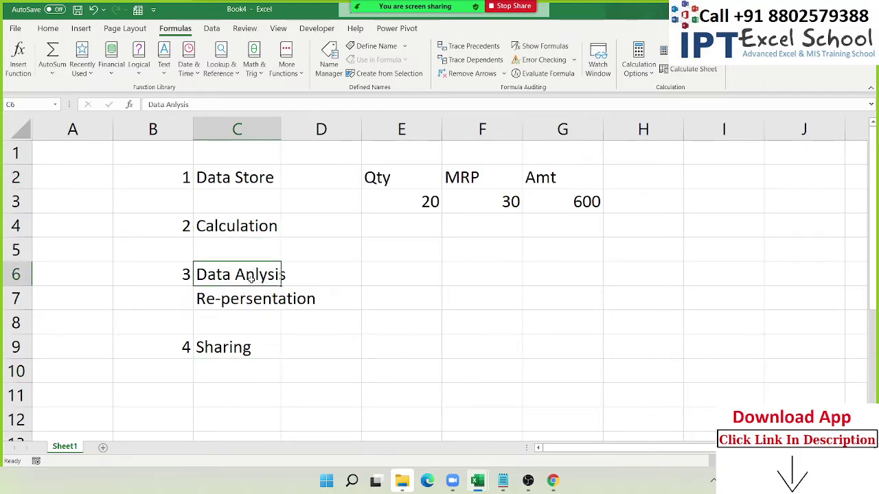
click(253, 300)
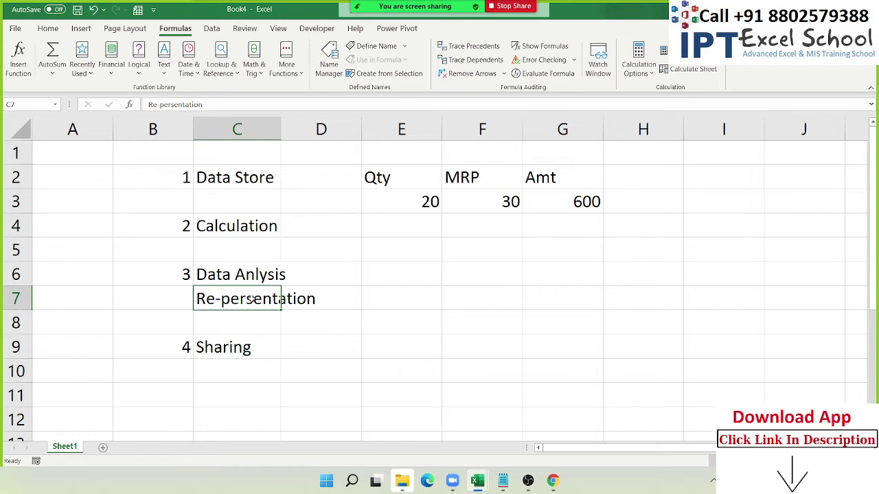
click(240, 347)
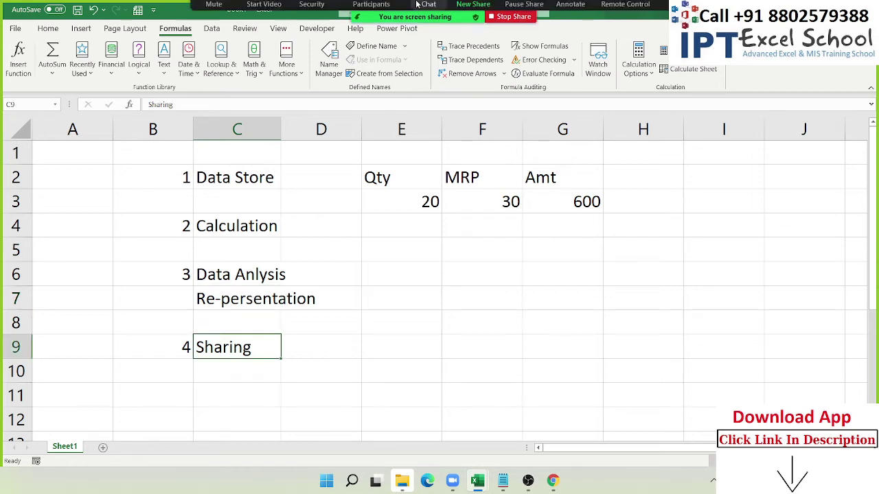
Step: Briefly view the Zoom participants list, then close it and return to the spreadsheet
click(385, 15)
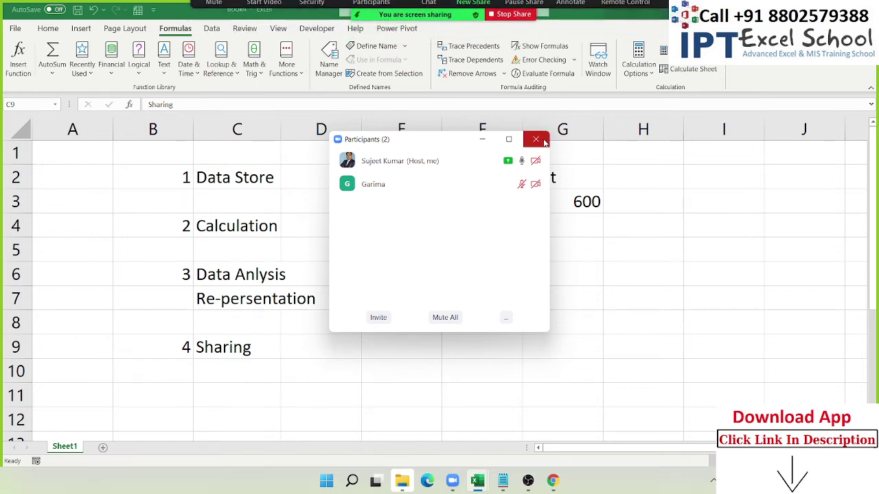
click(537, 140)
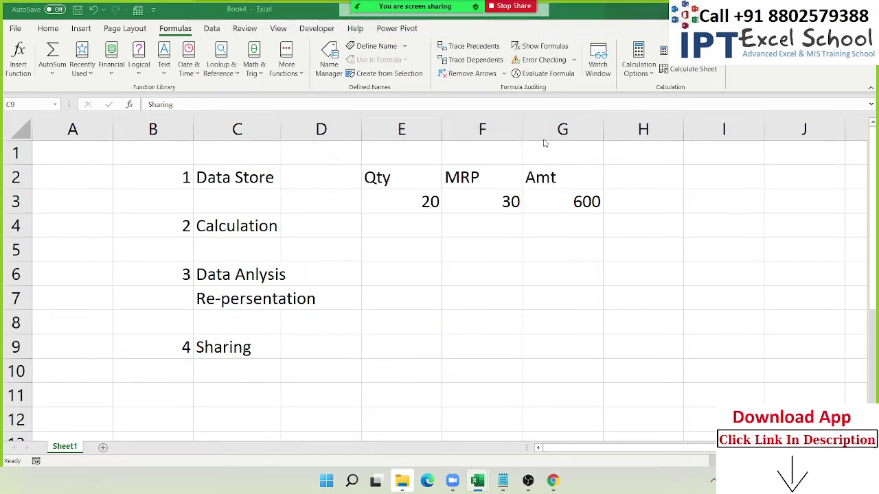
click(103, 449)
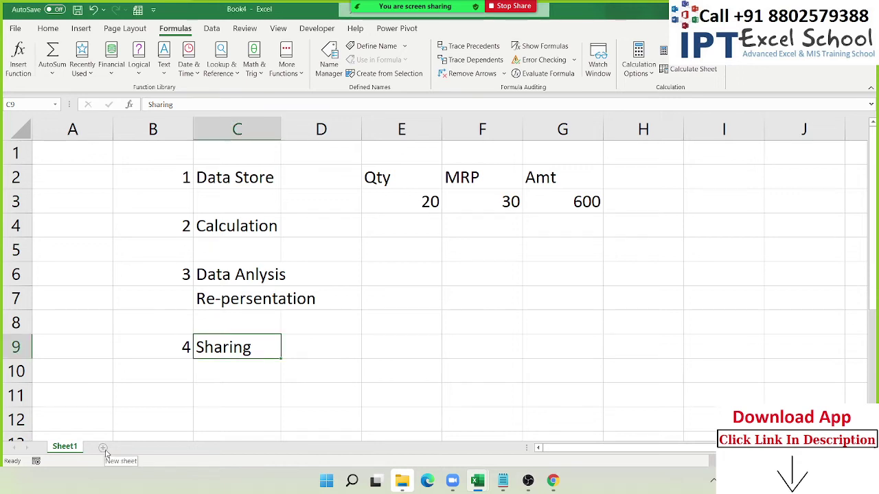
Step: Add two new worksheets, Sheet2 and Sheet3, to Book4
click(105, 451)
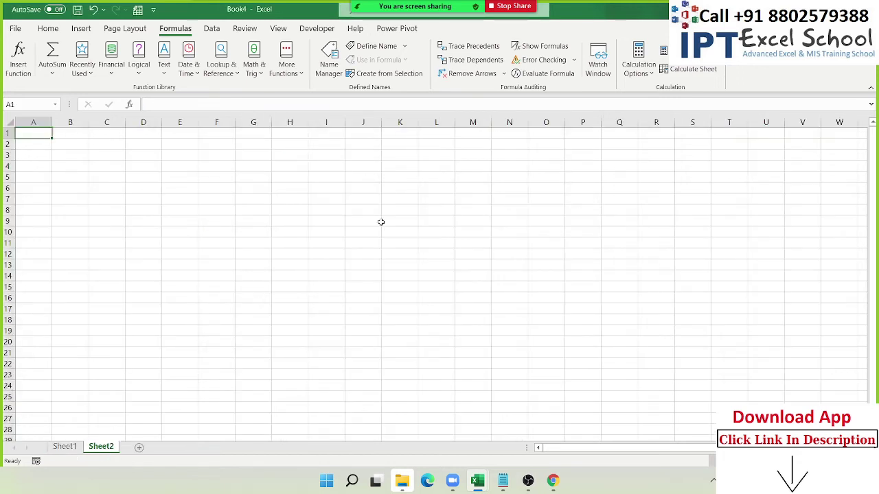
click(539, 186)
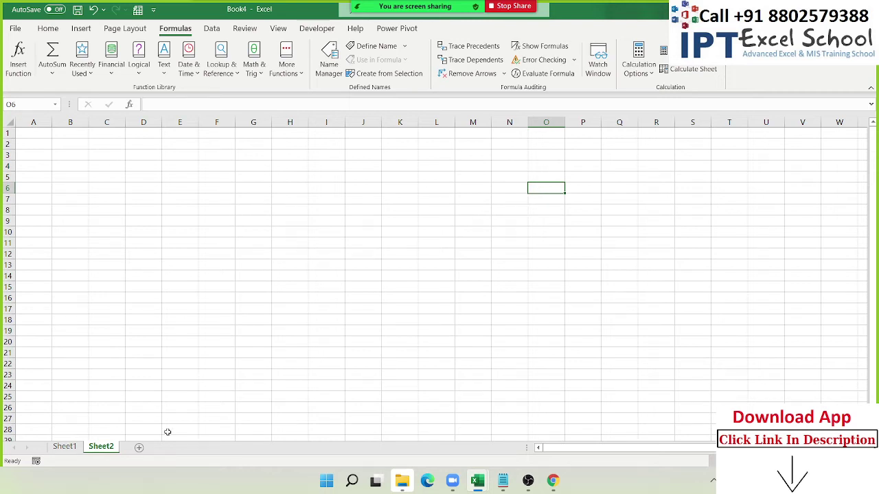
click(66, 448)
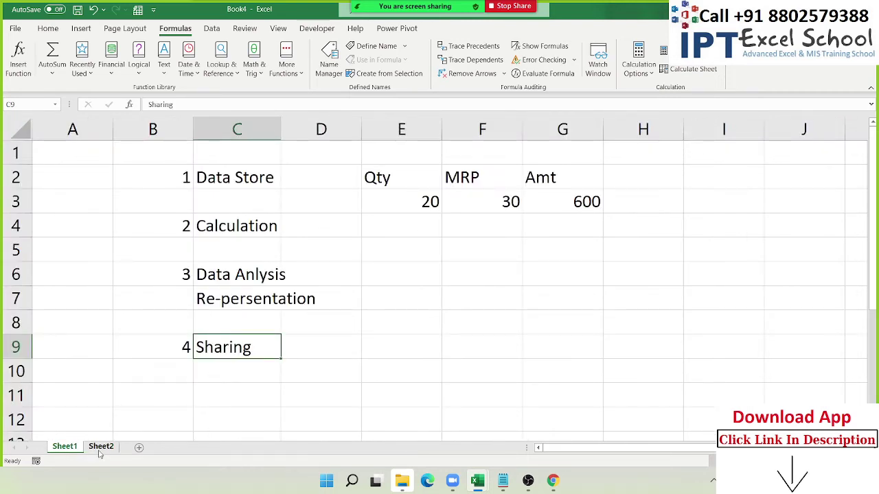
click(100, 448)
click(136, 448)
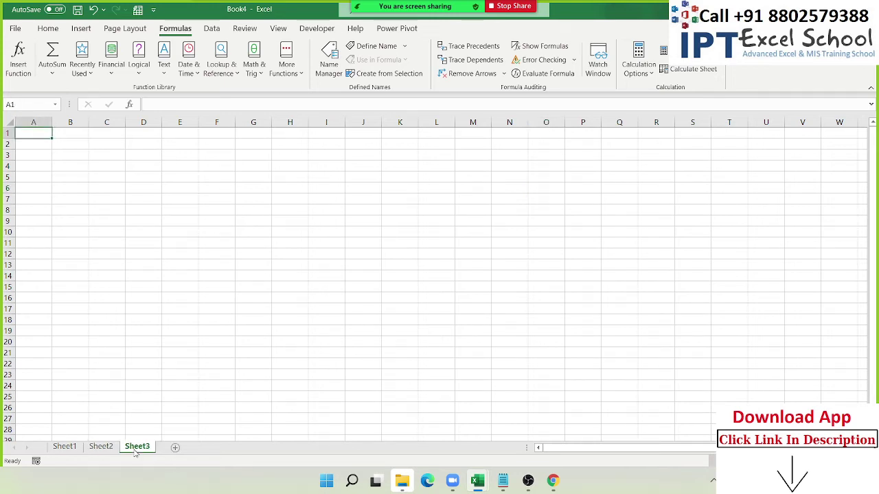
Step: Zoom in on Sheet3 and select column A and cells B4, B2, C5 and B3
click(38, 120)
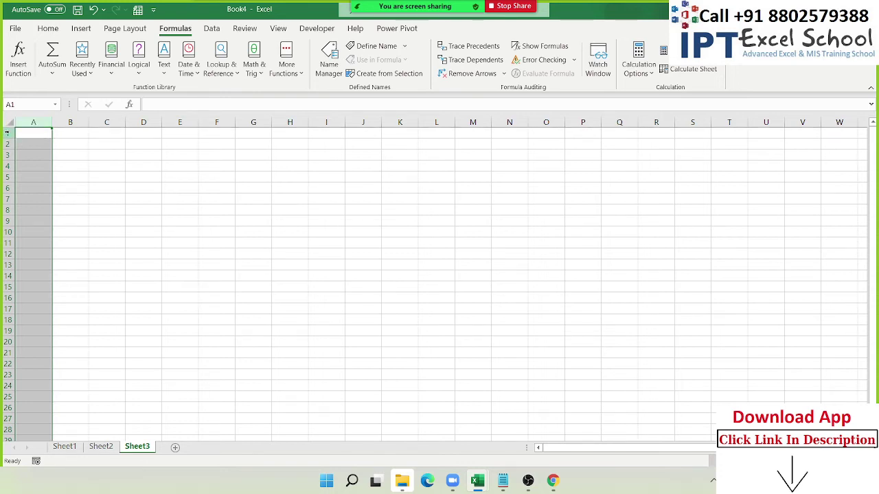
click(80, 168)
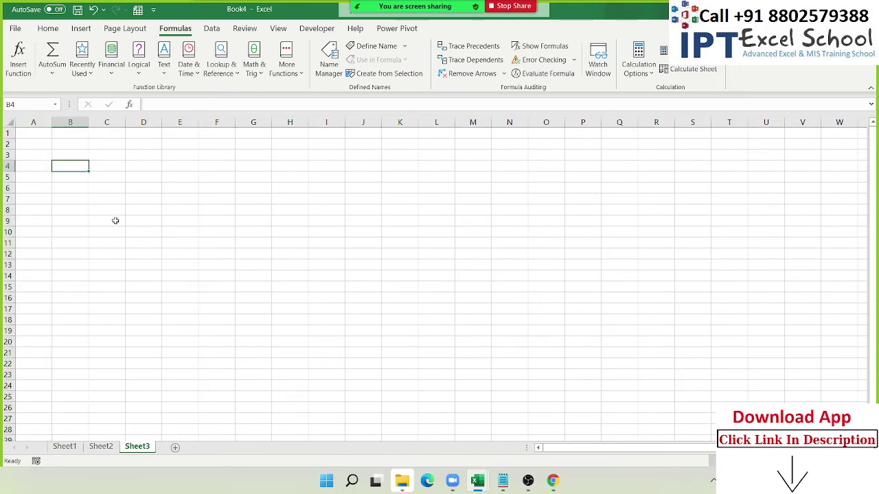
ctrl+scroll(116, 221, up, 2)
ctrl+scroll(115, 220, up, 2)
ctrl+scroll(116, 221, up, 1)
ctrl+scroll(116, 221, up, 2)
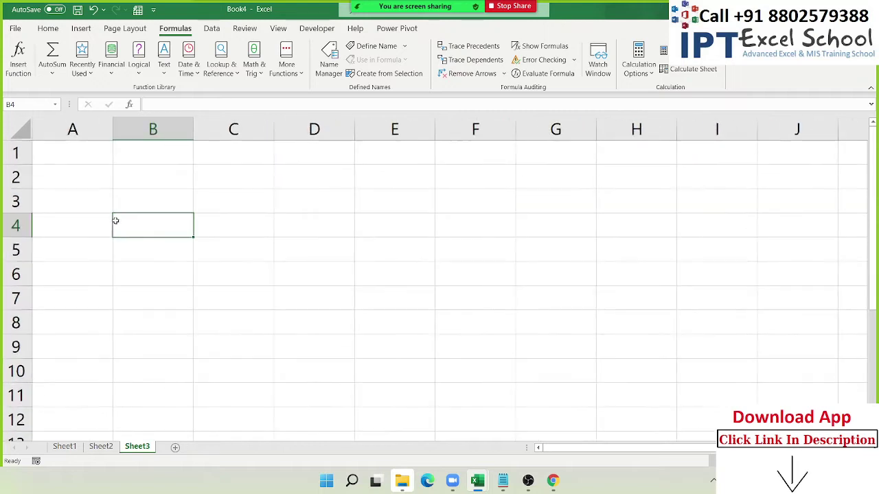
click(191, 177)
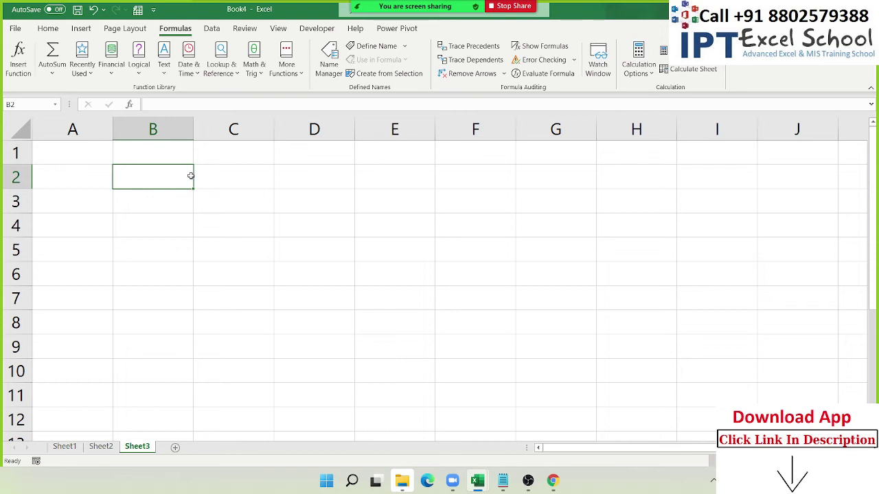
click(257, 240)
click(138, 196)
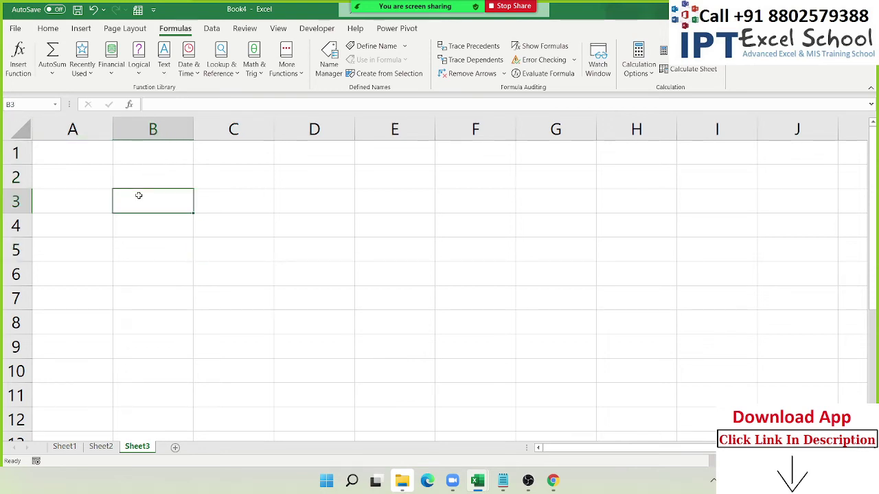
Step: Enter 20 in A2, 30 in B2 and the total =20+30 in C2
click(111, 177)
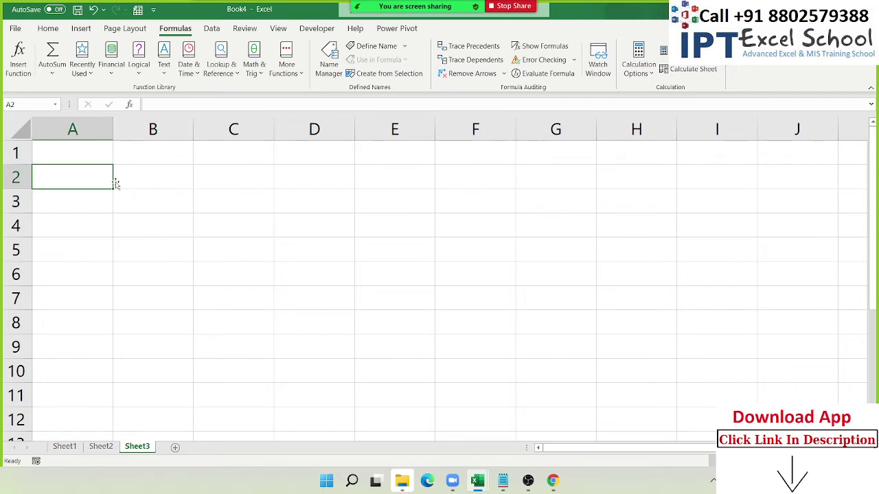
text(20)
key(Tab)
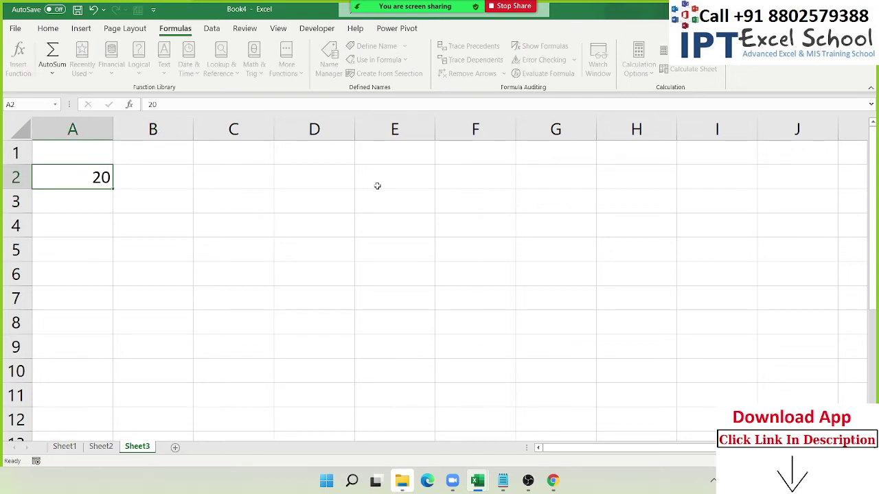
text(30)
key(Return)
key(Tab)
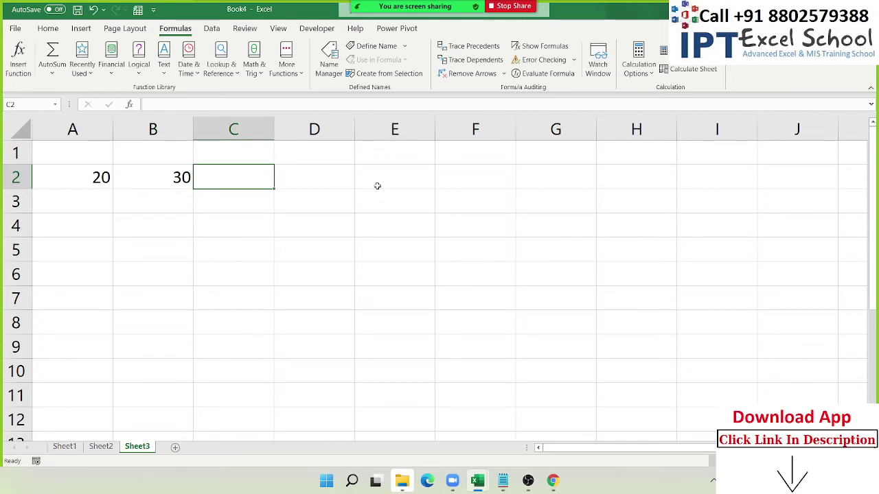
text(=)
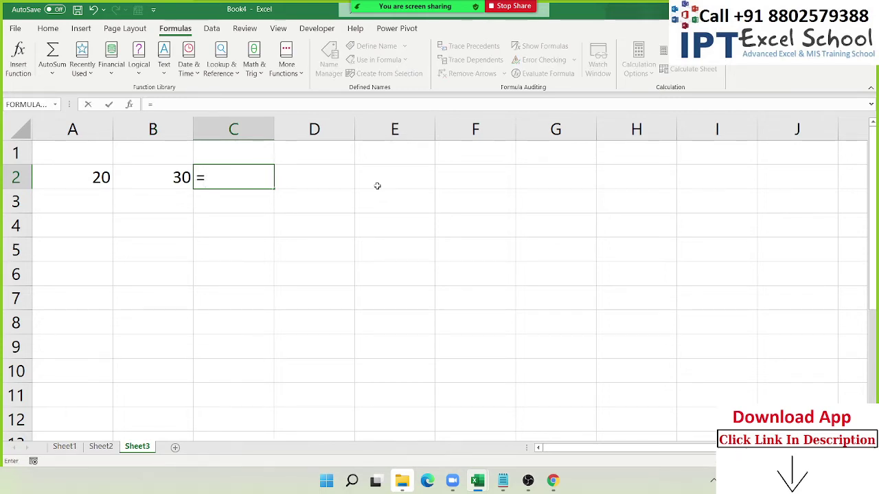
text(20+3)
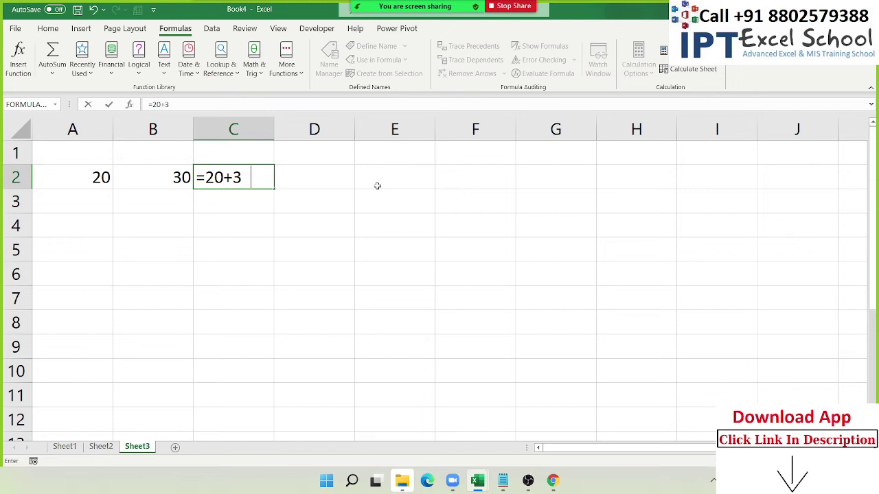
text(0)
key(Return)
key(Up)
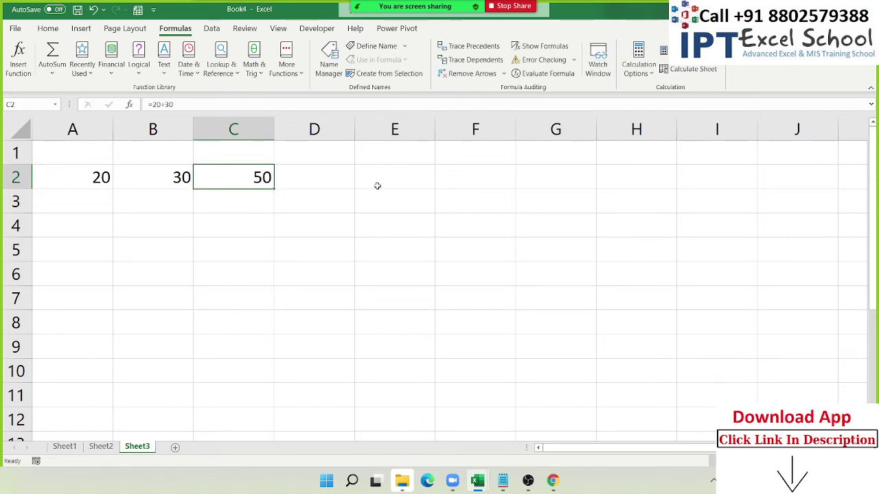
Step: Change A2 to 40 and start a new formula in C2
key(Left)
key(Left)
text(40)
key(Right)
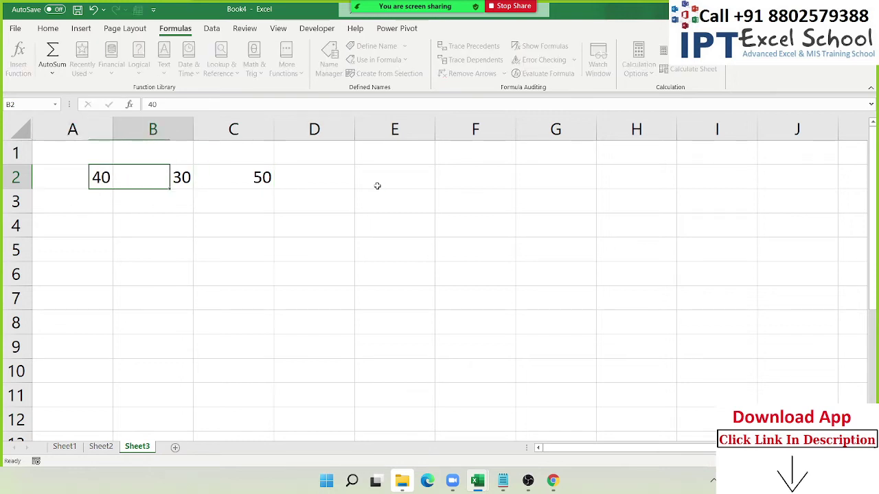
key(Right)
key(Right)
key(Left)
text(=)
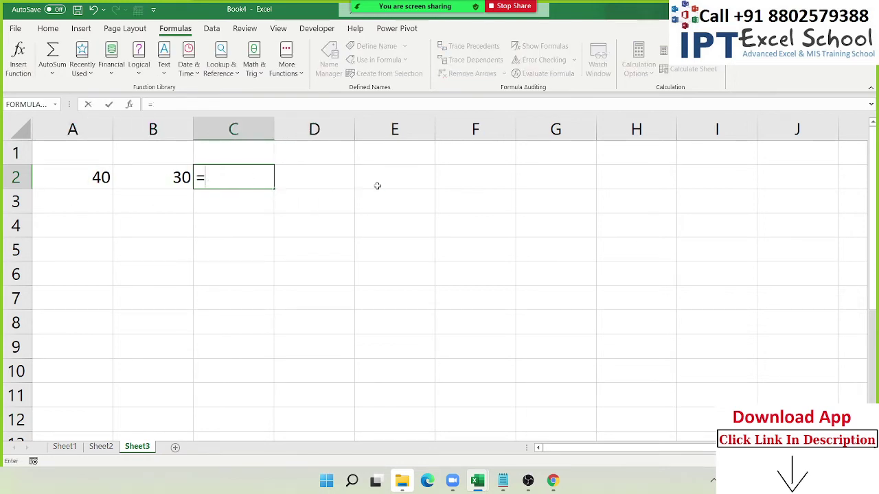
Step: Finish =A2+B2 in C2, highlighting the A2 and B2 references, so it shows 70
click(101, 178)
text(+)
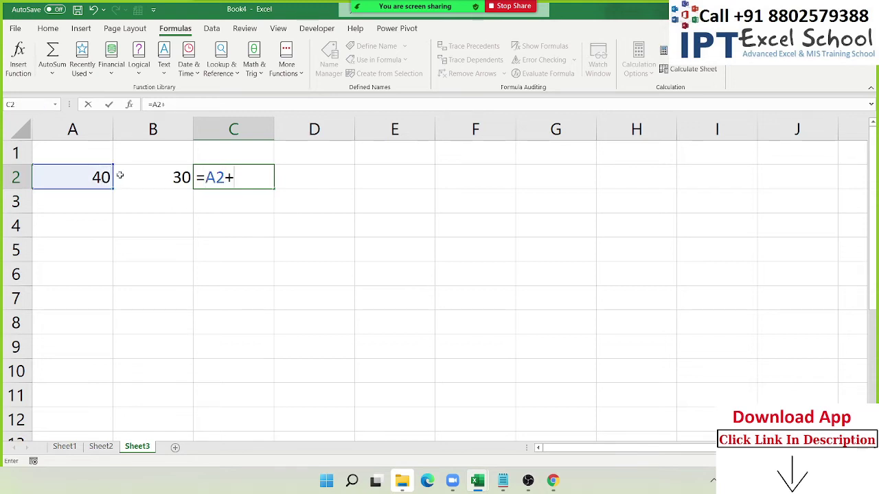
click(119, 176)
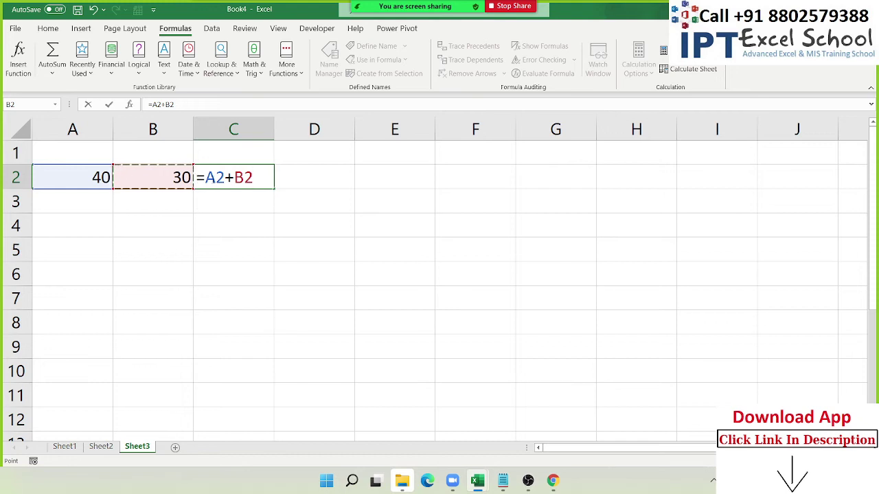
double_click(215, 177)
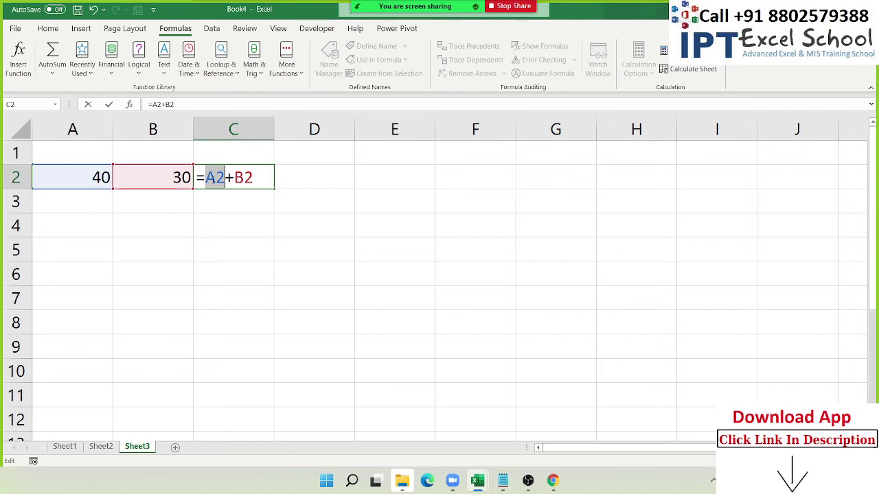
double_click(243, 178)
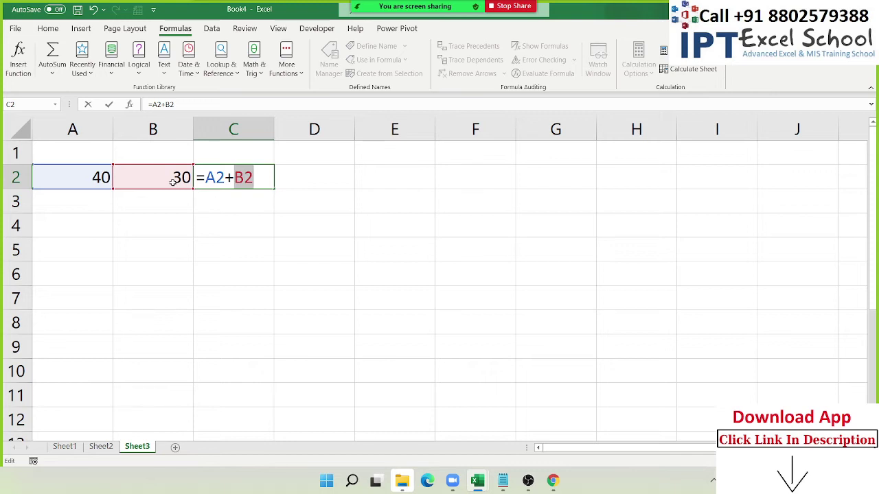
key(Return)
key(Up)
Step: Change A2 to 60 and check that C2 recalculates to 90
key(Left)
key(Left)
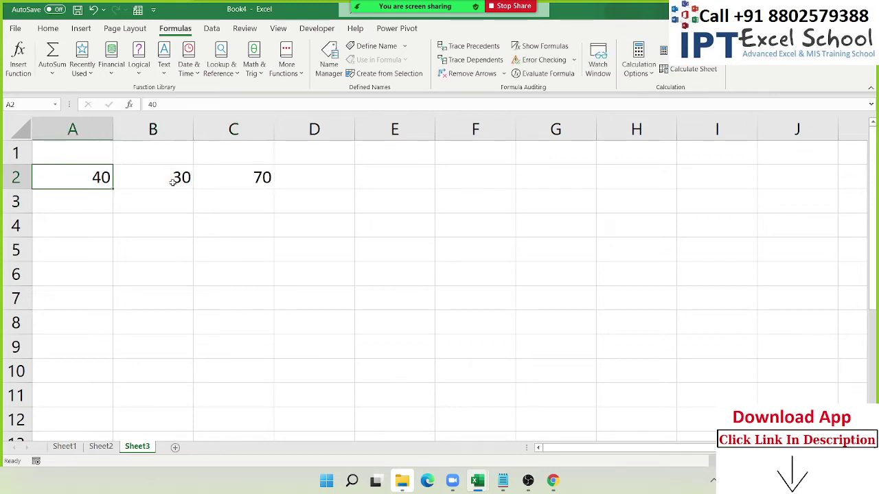
text(60)
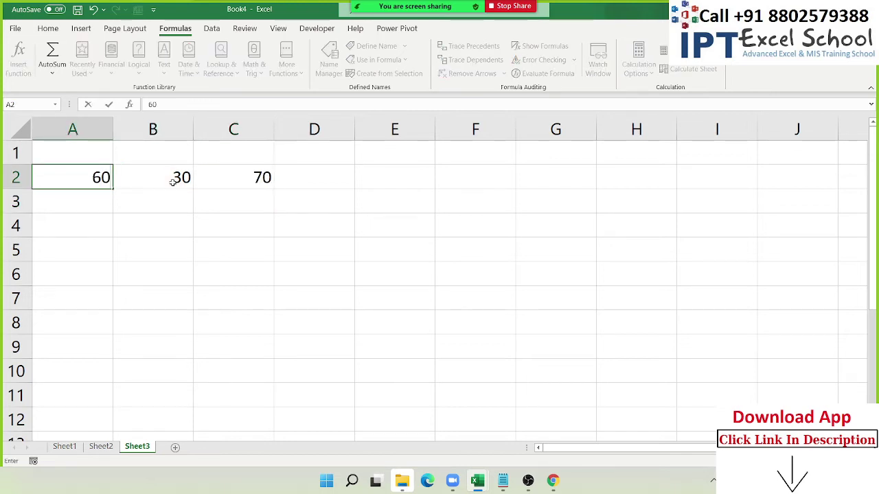
key(Return)
key(Up)
key(Up)
key(Right)
key(Right)
key(Down)
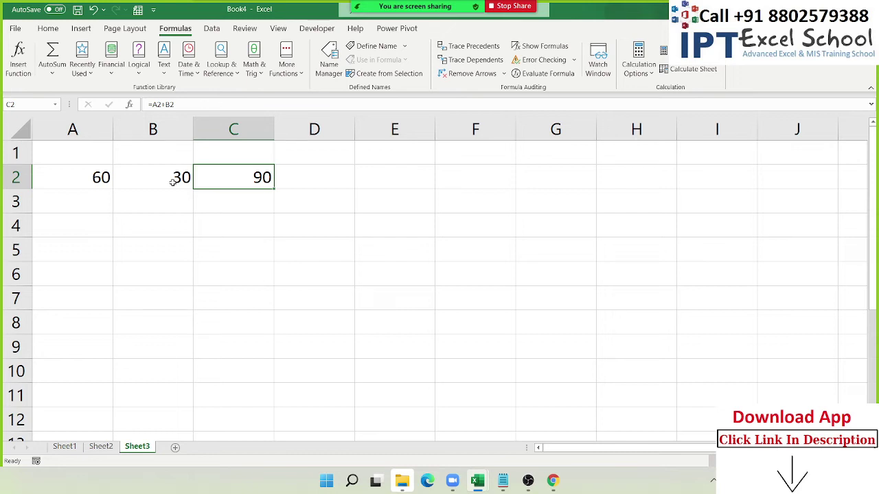
Step: Select A2:C2 and clear the row, returning to A1
key(Left)
key(Left)
key(shift+Right)
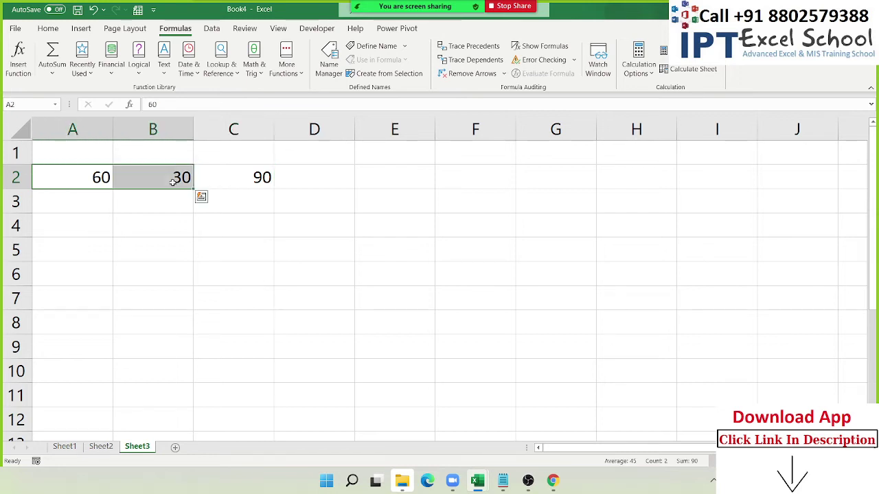
key(shift+Right)
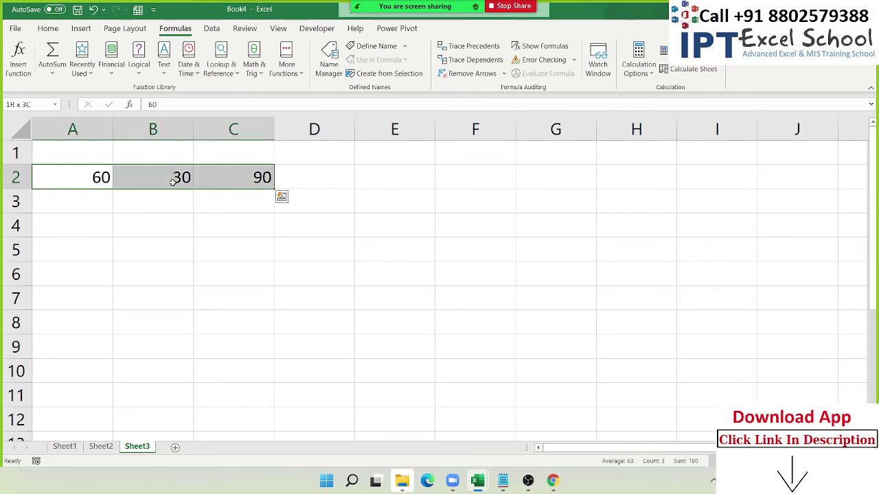
key(ctrl+z)
key(ctrl+z)
key(ctrl+z)
key(Up)
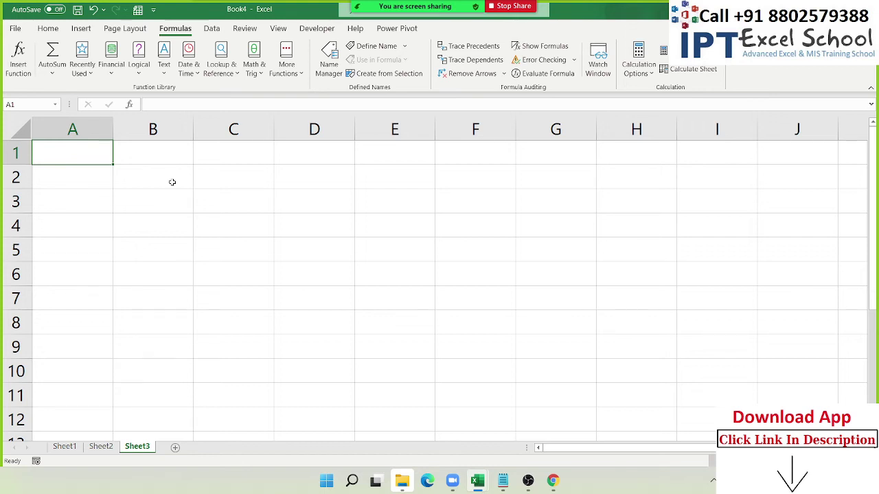
Step: Enter 20, 36, 63, 25 and 52 into A1 through A5
text(20)
key(Return)
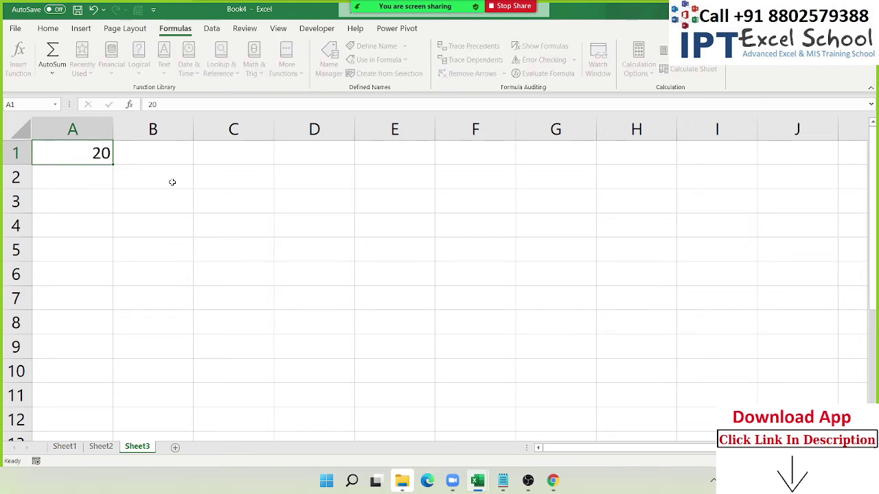
text(36)
key(Return)
text(63)
key(Return)
text(2)
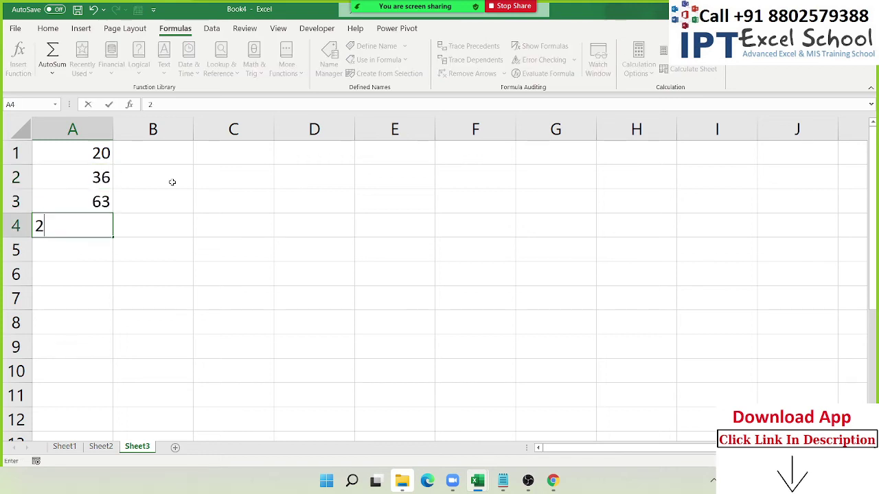
text(5)
key(Return)
text(52)
key(Return)
Step: Enter 25, 32, 63, 63, 25 and 45 into A6 through A11, then go to B1
text(25)
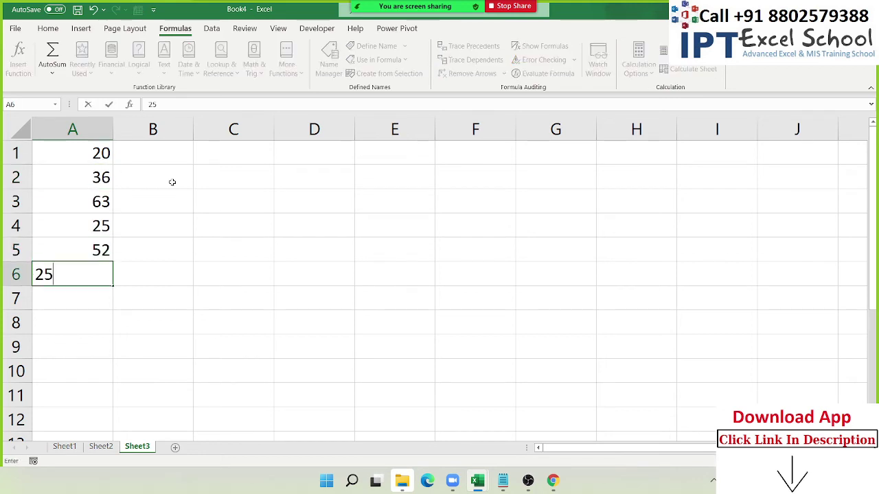
key(Return)
text(32)
key(Return)
text(63)
key(Return)
text(6)
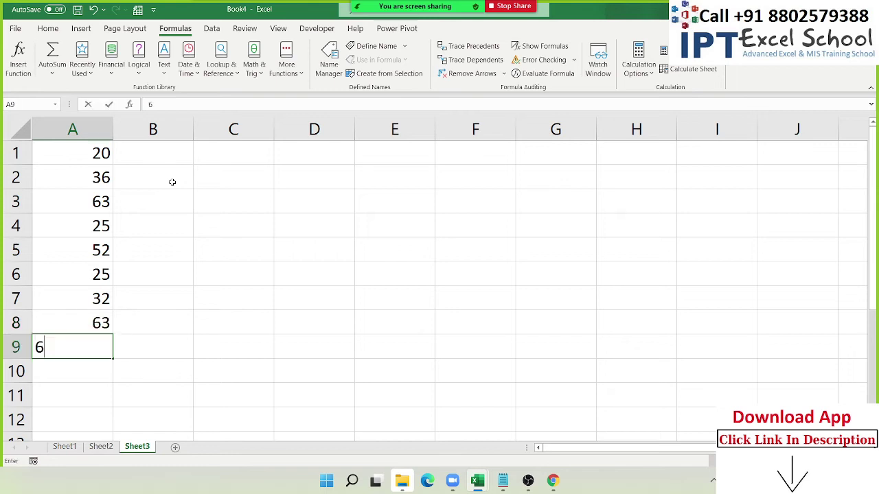
text(3)
key(Return)
text(25)
key(Return)
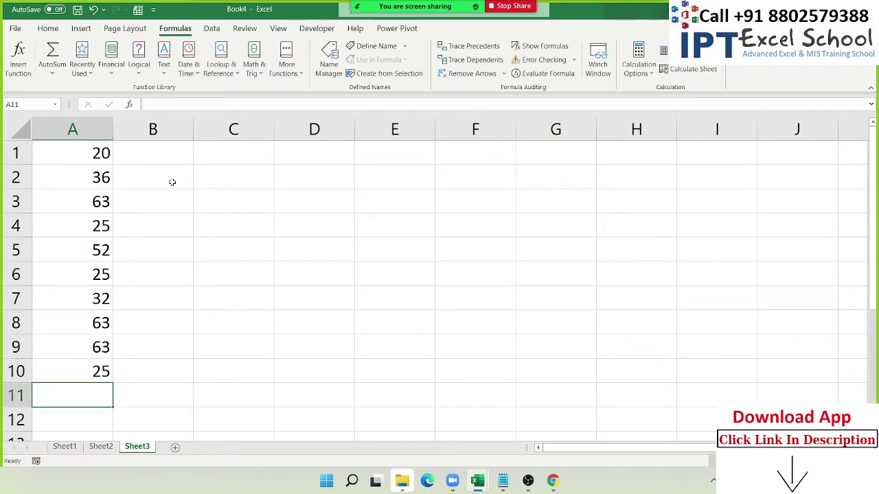
text(45)
key(Tab)
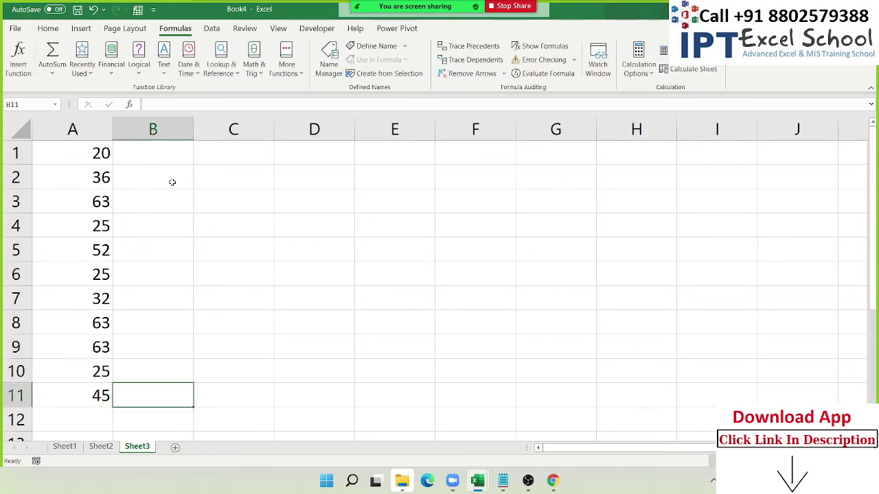
key(Up)
key(ctrl+Up)
Step: Enter =A1+20 in B1 so it shows 40
text(=)
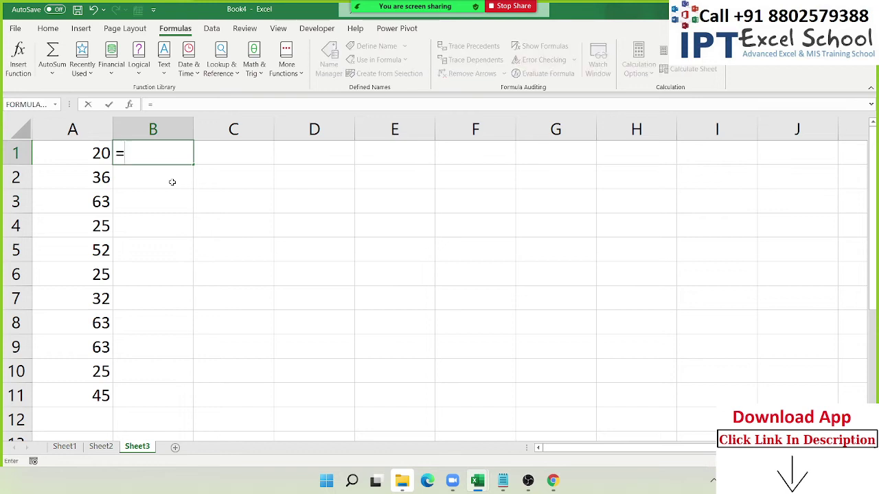
key(Escape)
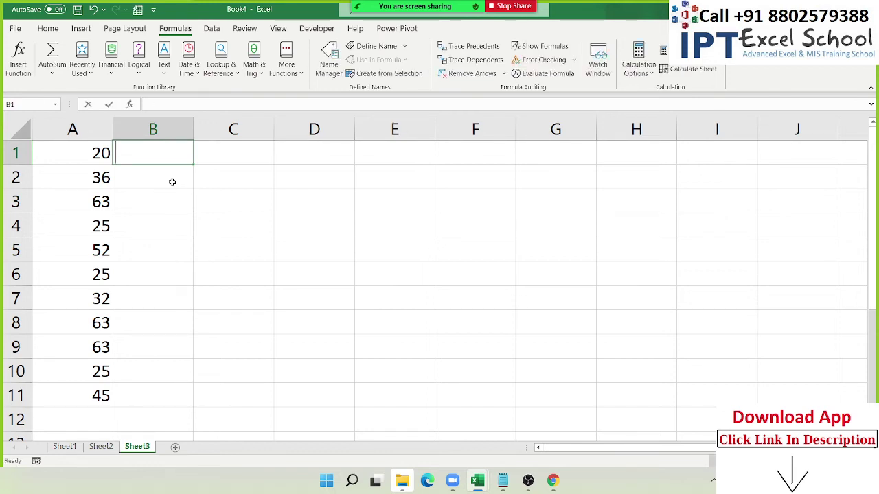
text(=)
click(73, 158)
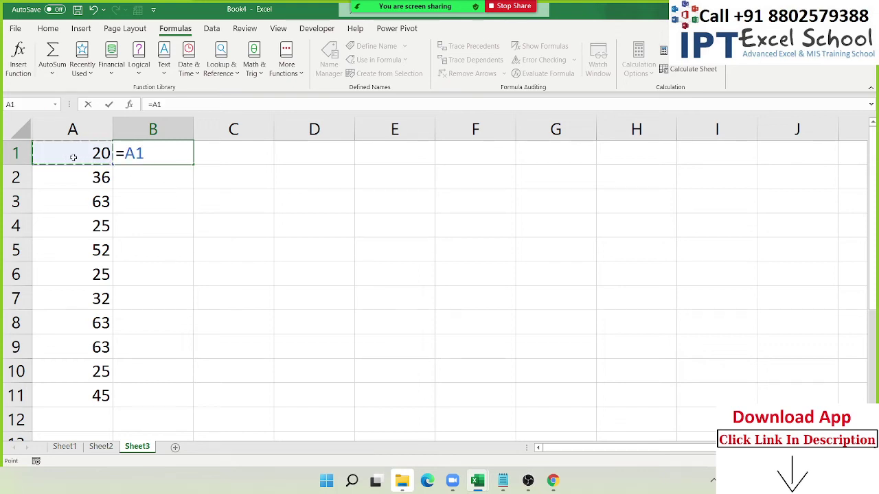
text(*2)
key(Return)
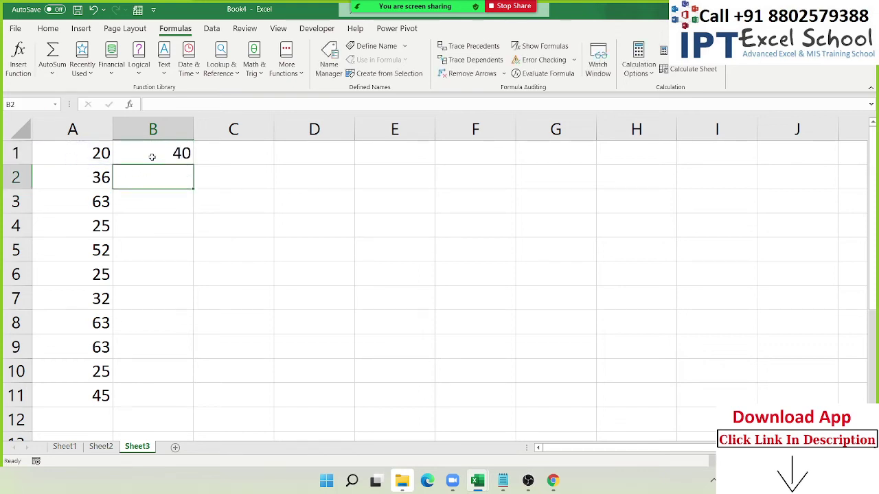
Step: Fill B1's formula down through B11
click(152, 157)
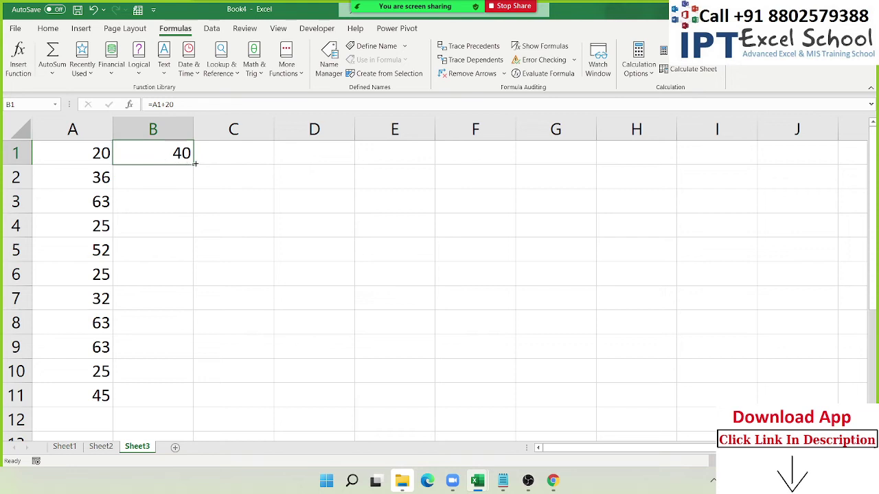
drag(194, 165, 179, 361)
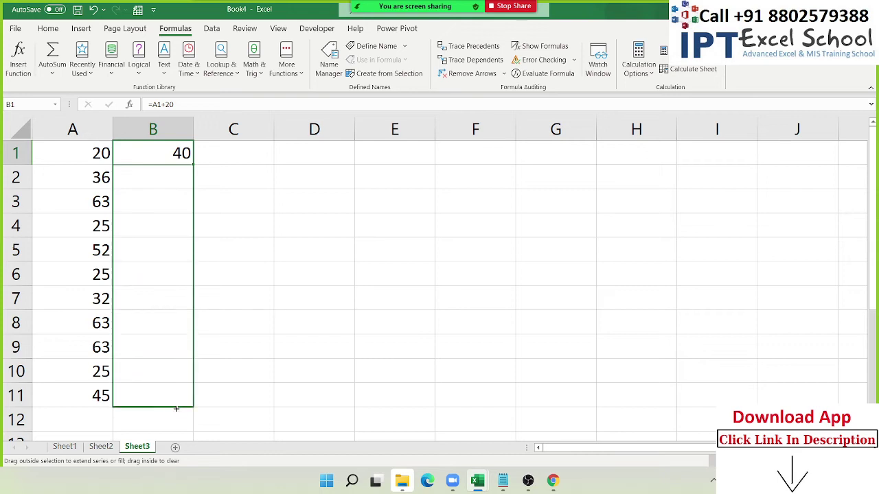
drag(179, 361, 177, 408)
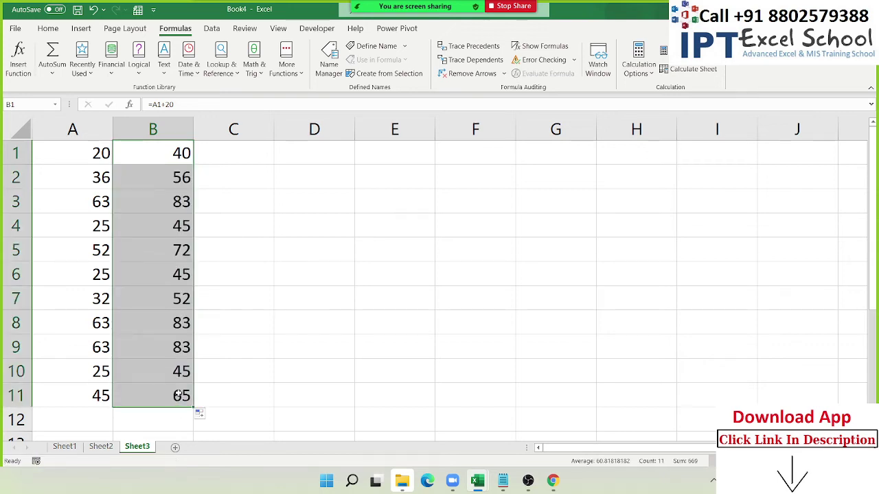
click(177, 153)
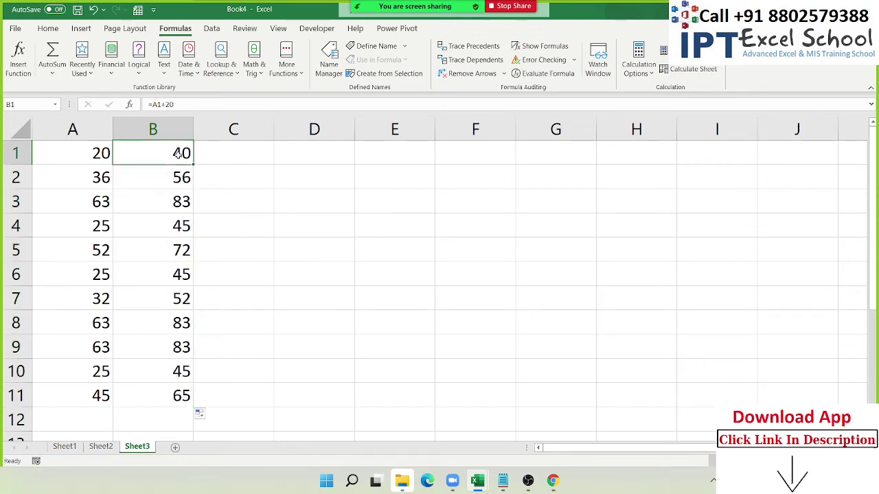
double_click(177, 153)
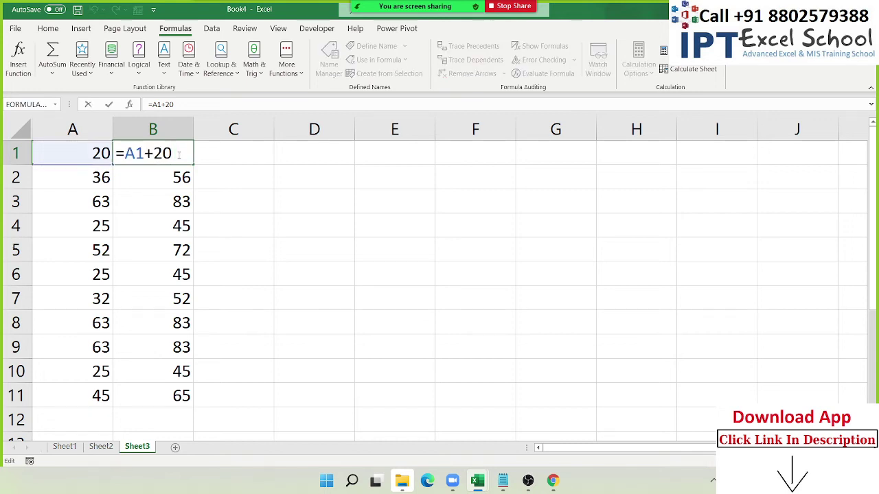
key(Return)
key(F2)
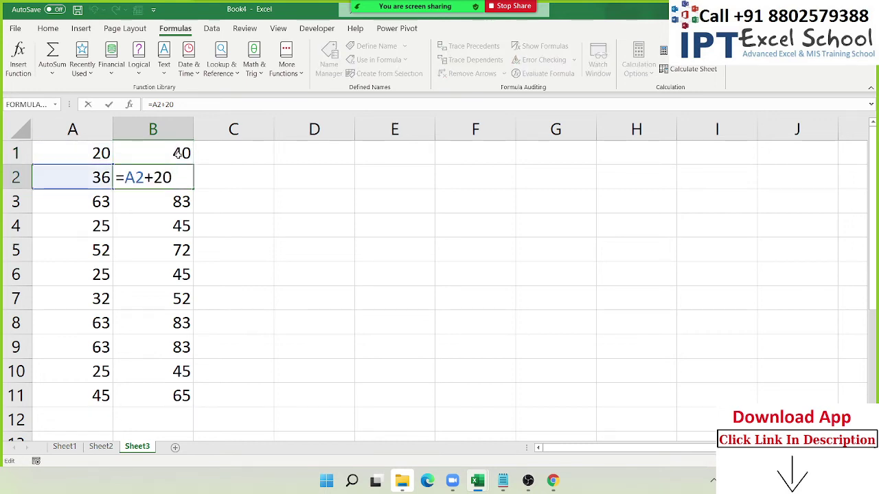
key(Return)
key(F2)
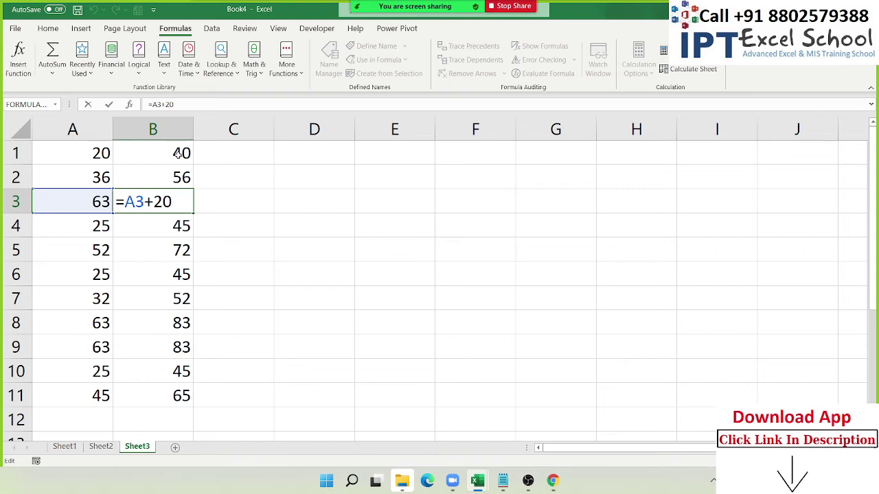
key(Return)
key(F2)
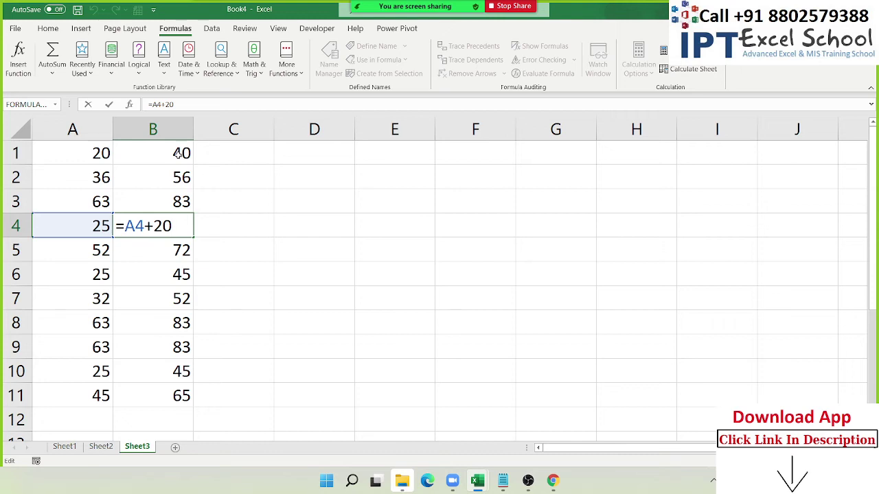
key(F2)
key(ctrl+Return)
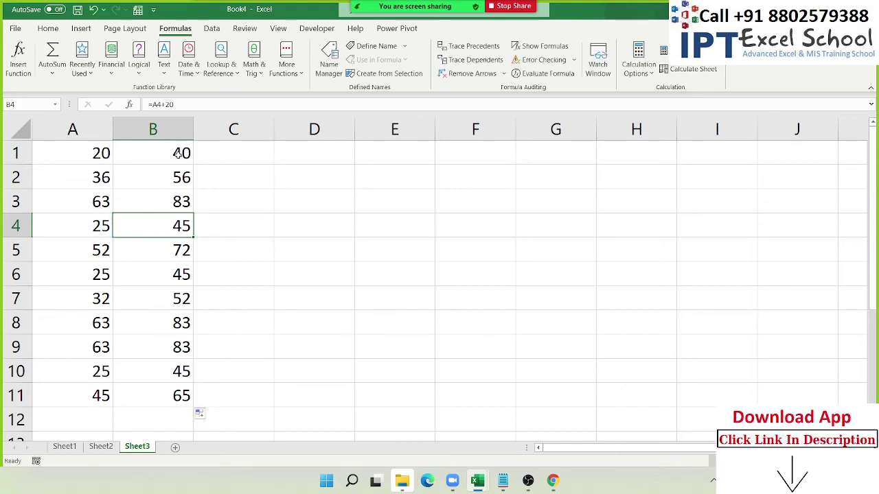
key(Down)
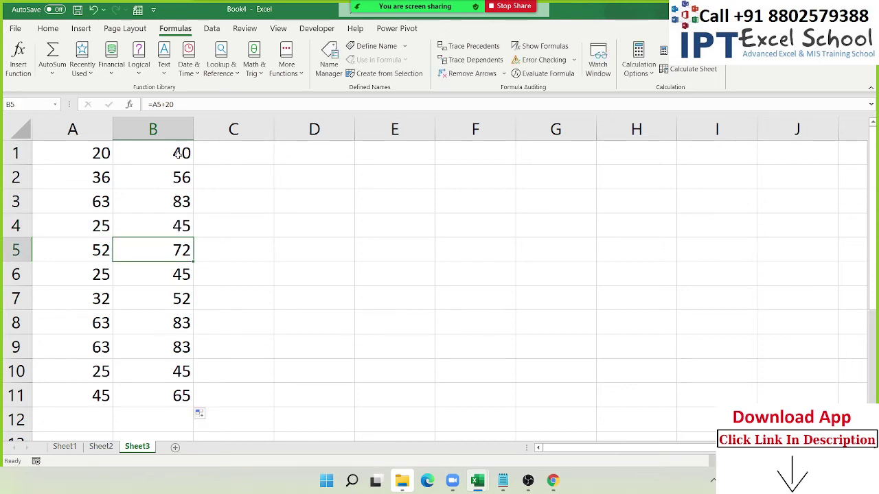
click(178, 155)
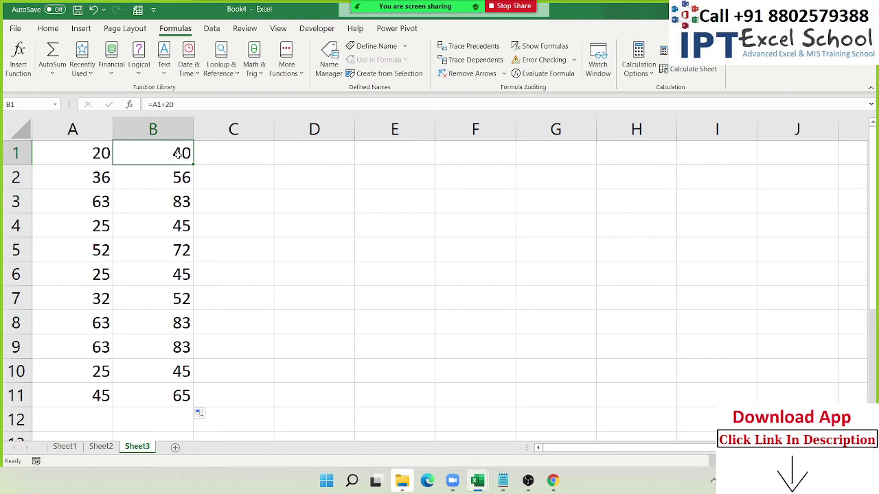
key(Down)
key(Down)
key(Down)
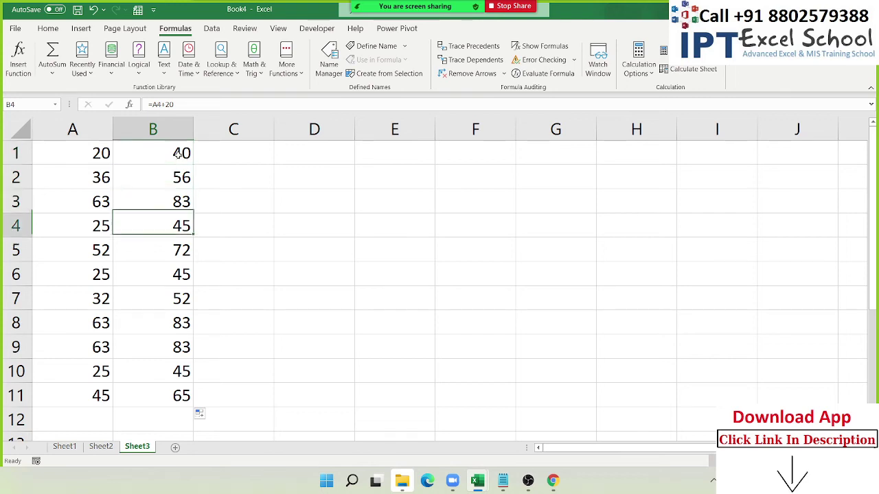
key(Down)
key(Down)
key(Down)
key(Down)
key(Down)
key(Down)
key(Down)
key(Up)
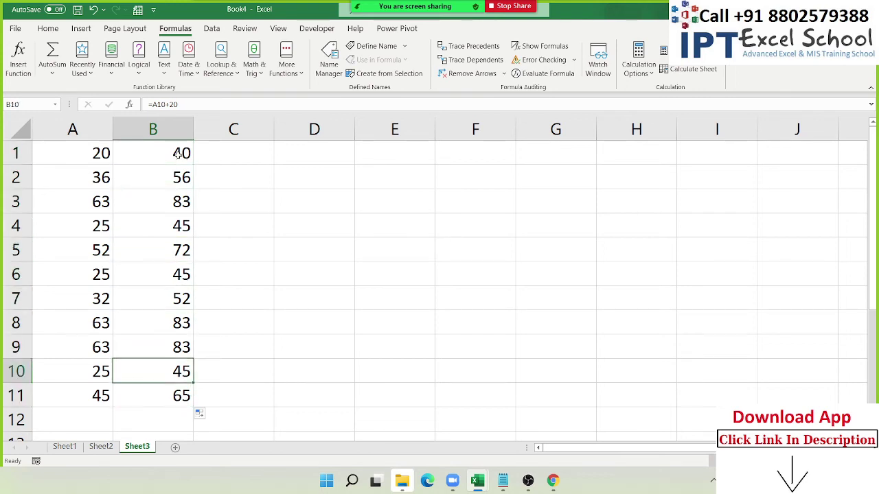
key(Up)
key(Up)
key(Up)
key(F2)
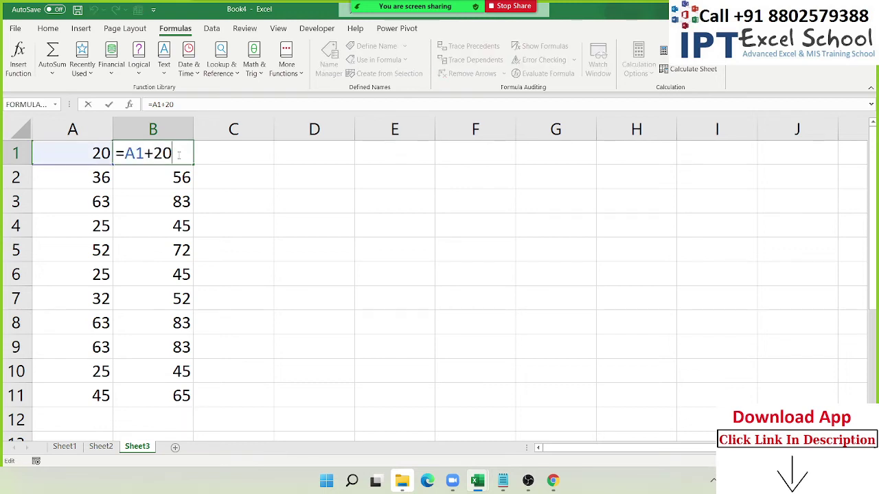
key(Escape)
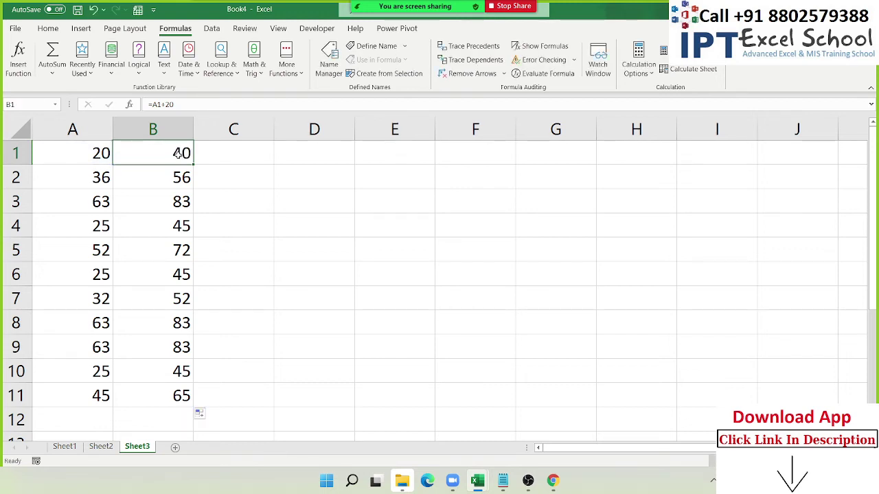
key(ctrl+shift+Down)
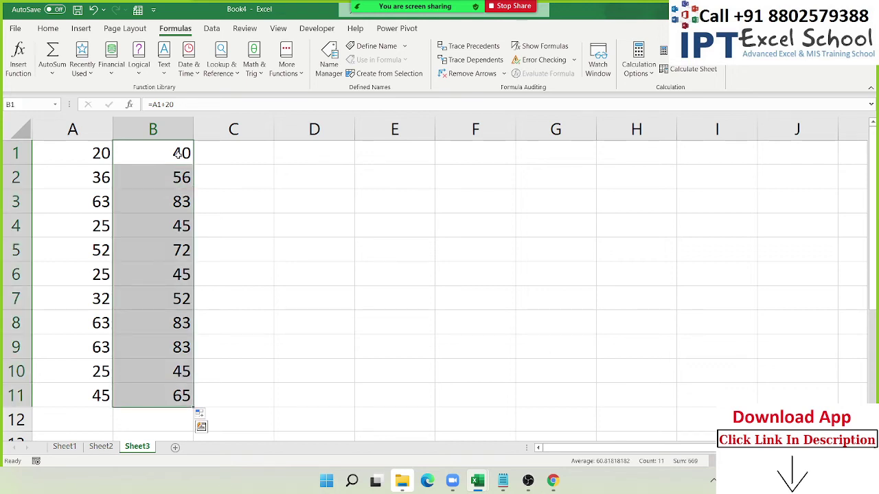
click(177, 154)
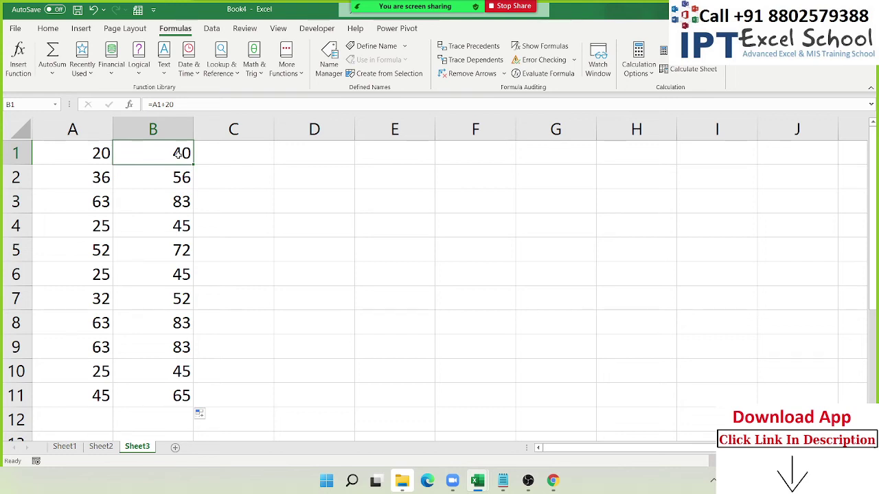
key(ctrl+shift+Down)
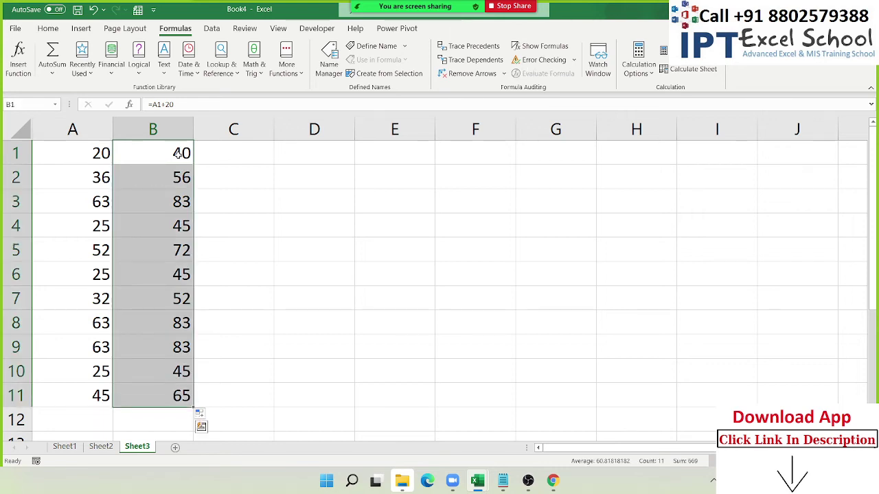
Step: Clear column B's results and put 20 in D1
key(Delete)
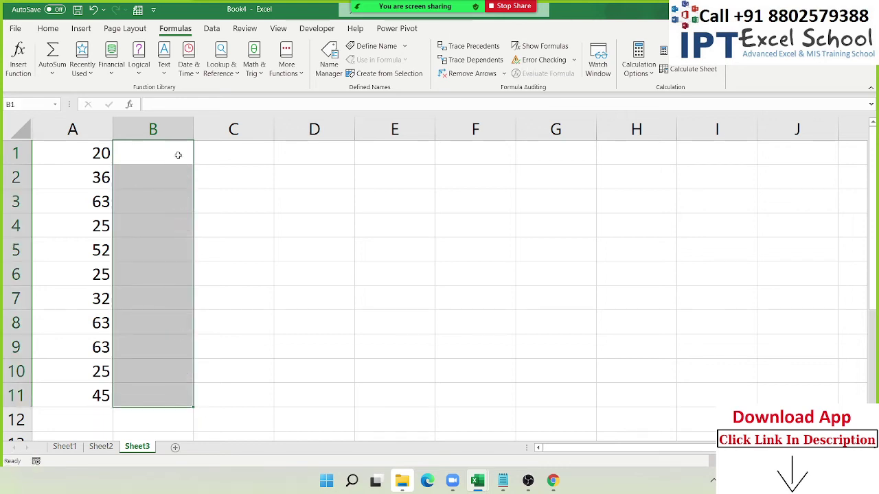
click(178, 155)
key(Right)
key(Right)
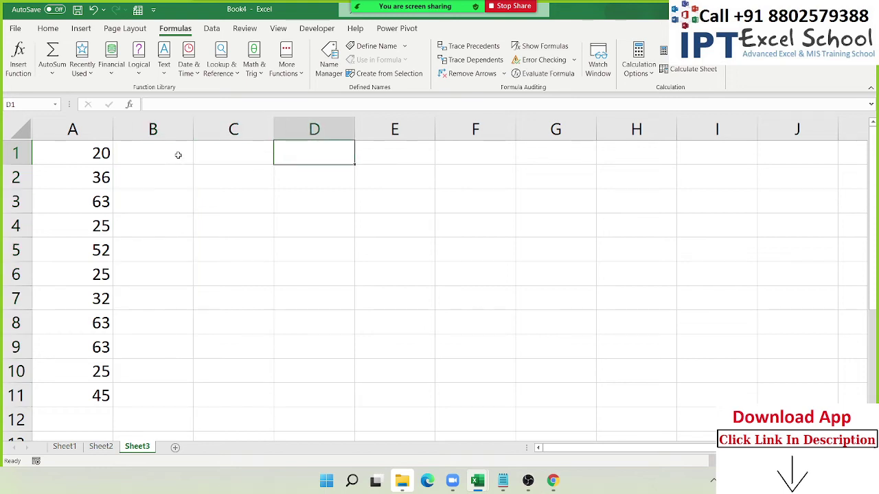
text(20)
key(Return)
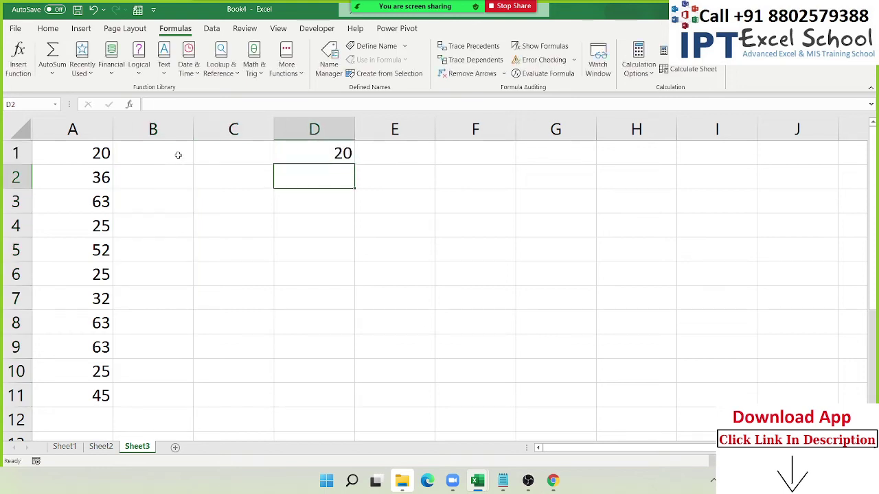
key(Up)
Step: Enter =A1+D1 in B1 so it shows 40
click(178, 154)
text(=)
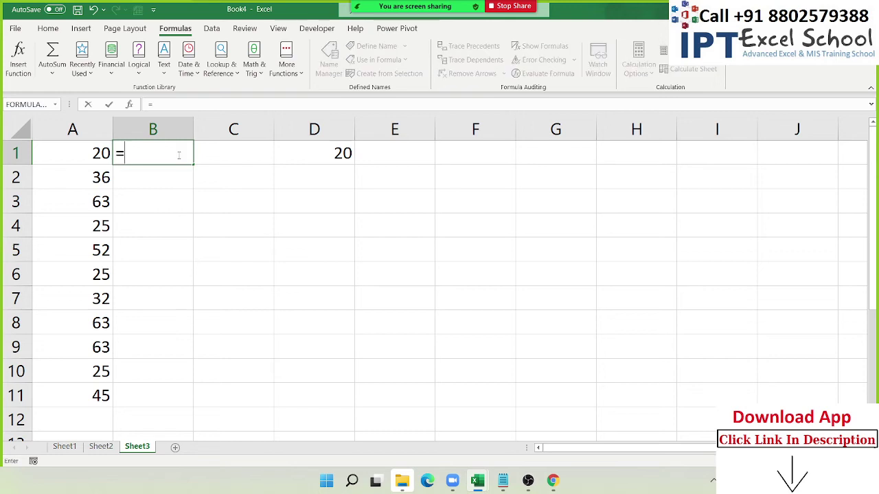
click(72, 151)
text(+)
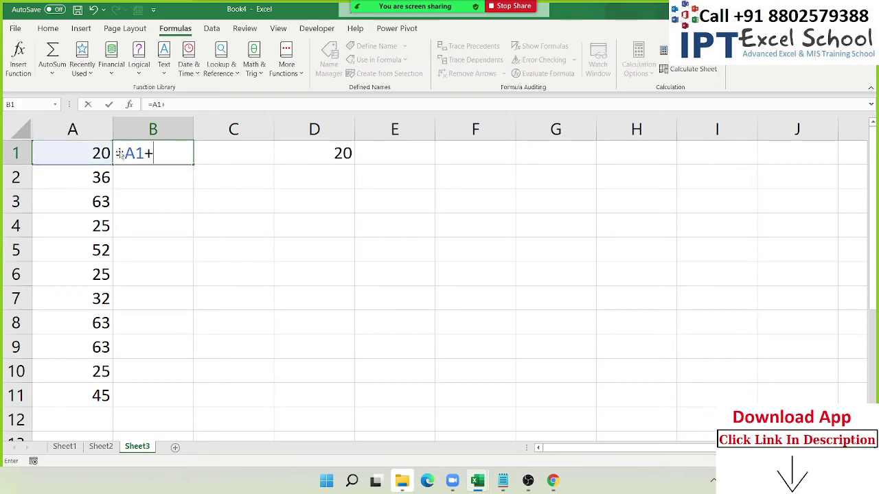
click(296, 161)
key(Return)
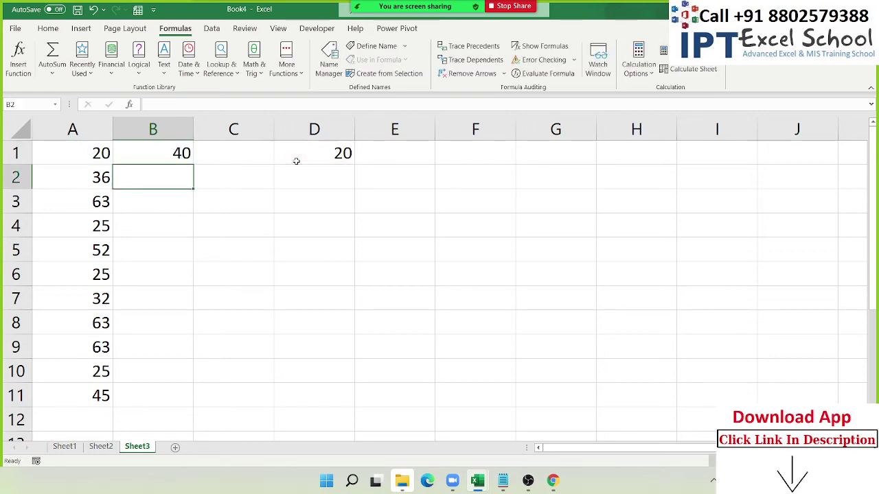
click(190, 151)
Step: Fill B1's formula down to B11 and compare B1's =A1+D1 with B2's =A2+D2
double_click(193, 165)
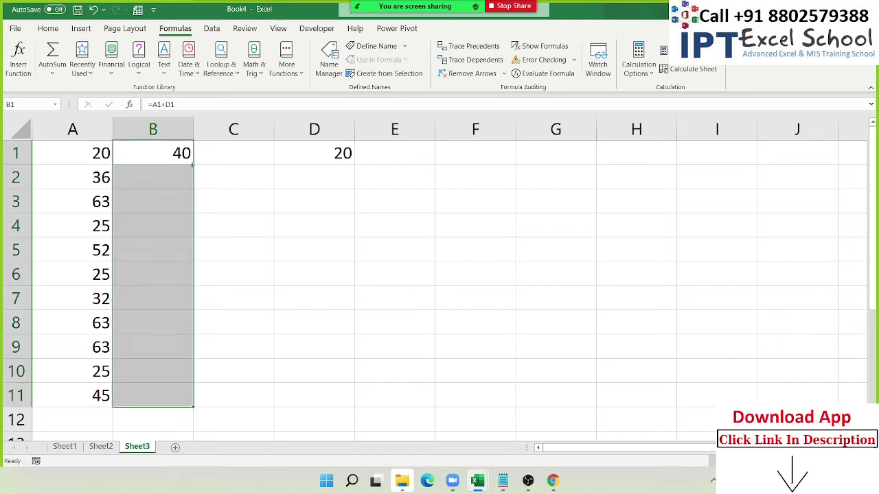
double_click(168, 147)
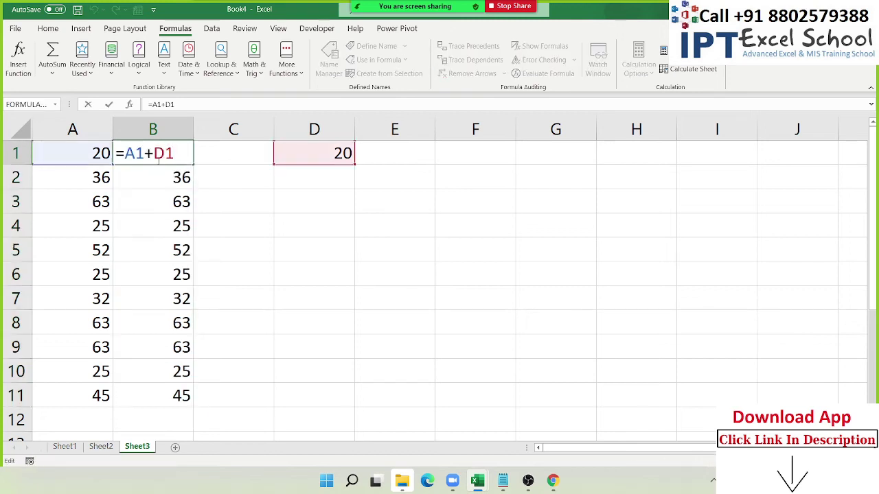
key(Return)
double_click(171, 171)
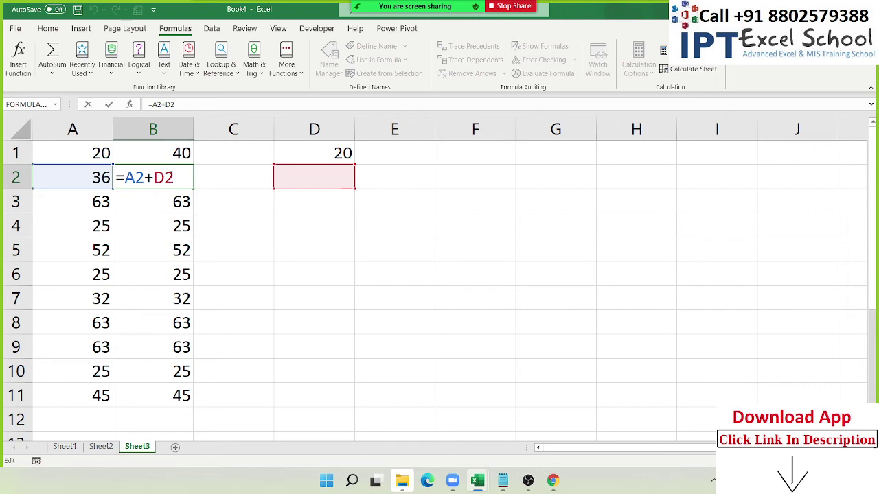
key(Escape)
Step: Highlight the A1 and D1 references in B1's formula
double_click(177, 157)
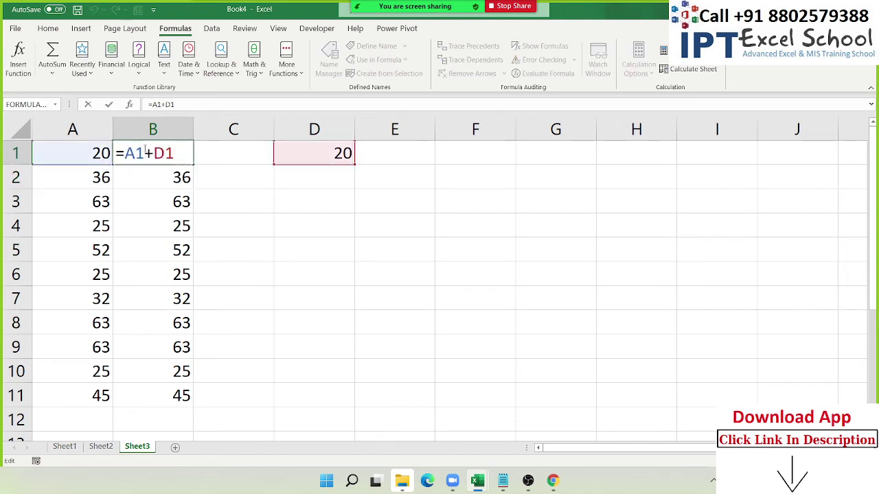
double_click(135, 153)
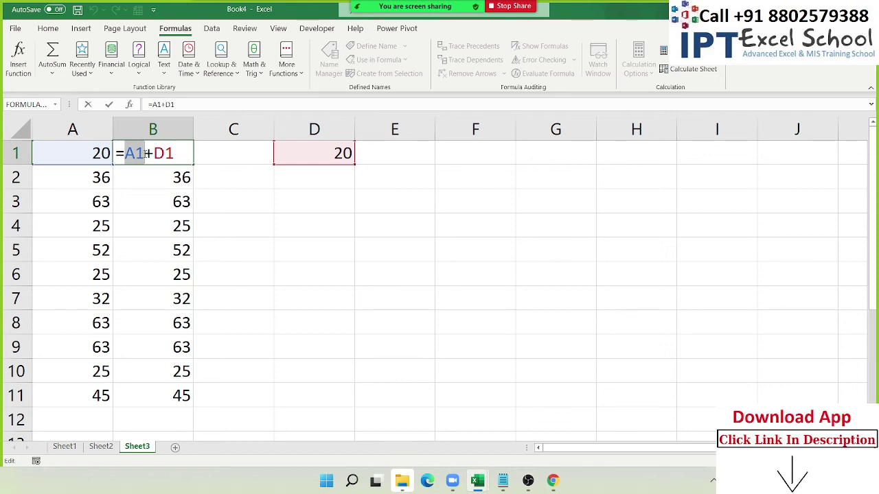
double_click(169, 152)
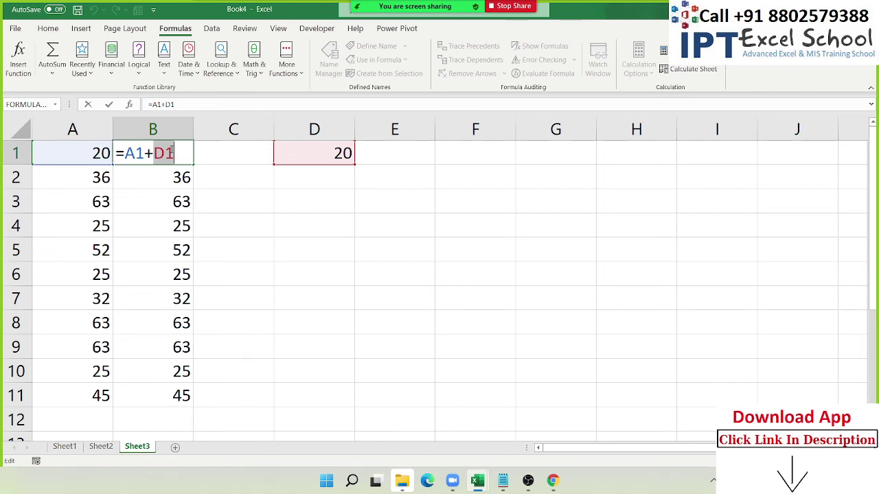
click(171, 152)
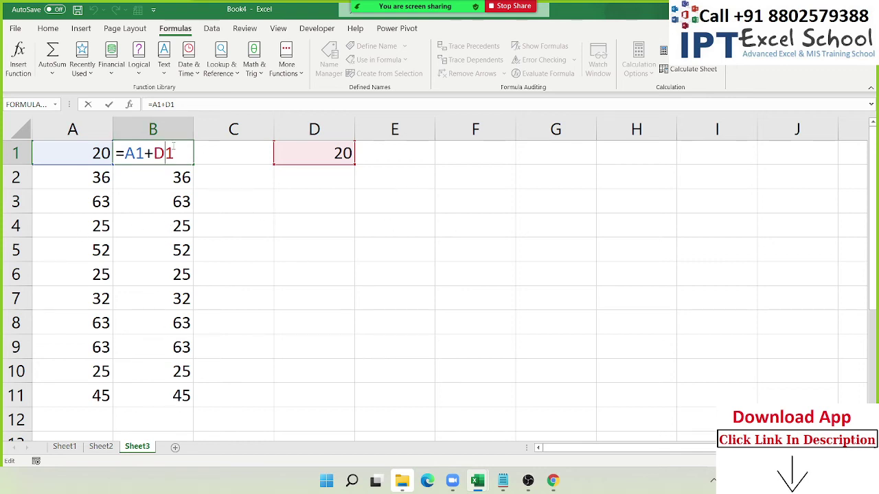
Step: Change B1 to =A1+D$1 and fill it down to B11
double_click(168, 154)
click(170, 154)
text($)
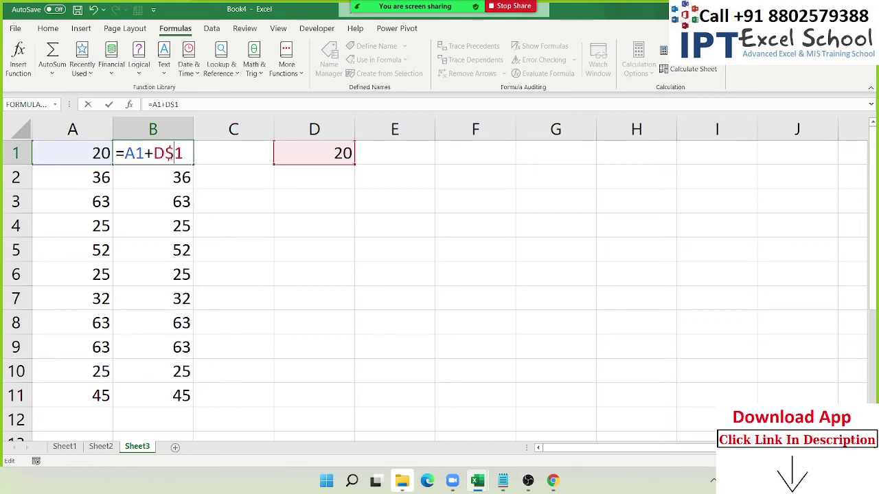
key(ctrl+Return)
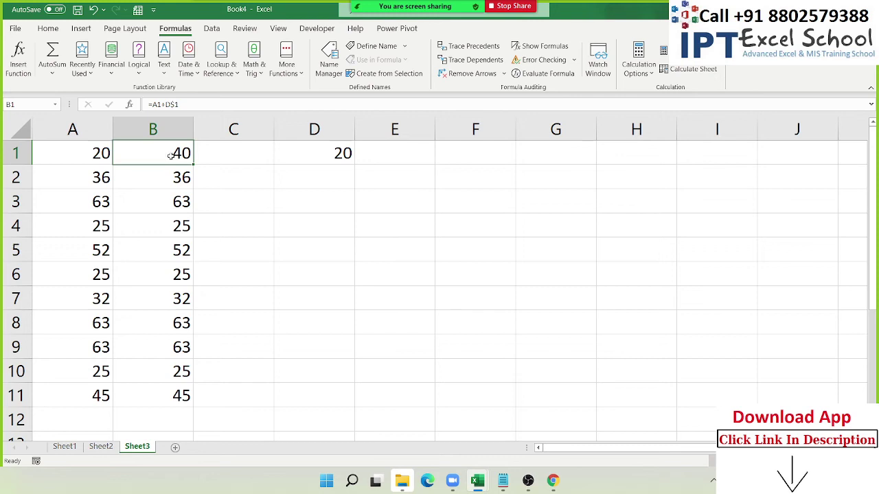
double_click(193, 165)
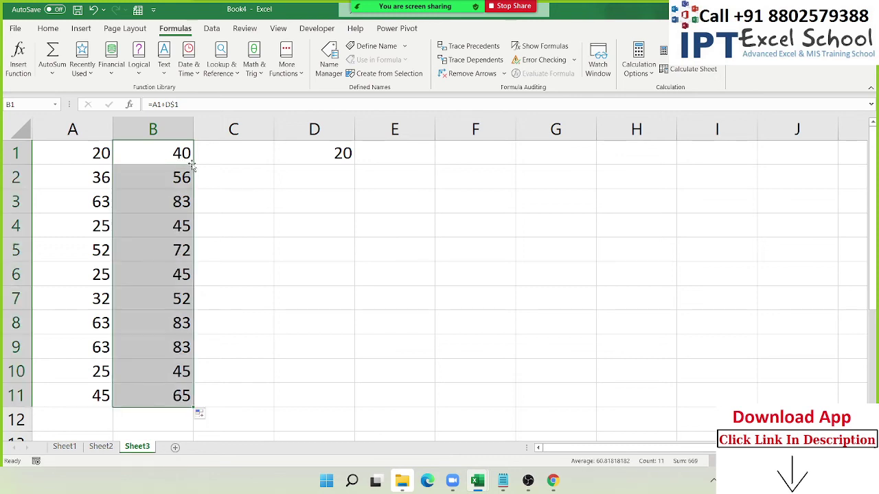
Step: Check the row-locked formulas in B2, B3 and B4, ending back on B2
click(191, 161)
key(Down)
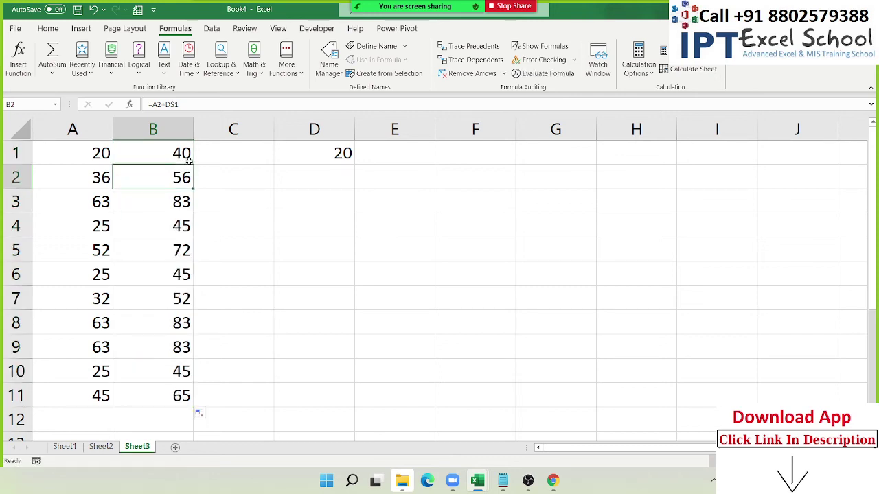
key(F2)
key(Escape)
key(Down)
key(F2)
key(Escape)
key(Down)
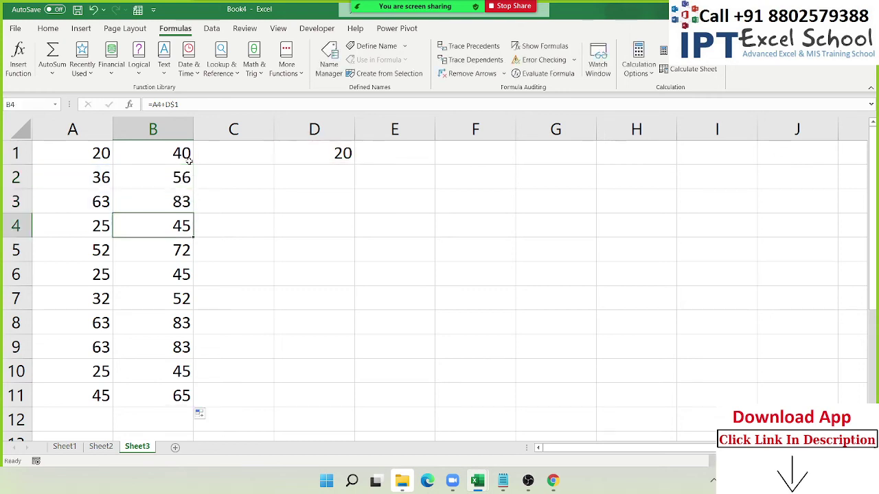
key(F2)
key(Escape)
key(Up)
key(Up)
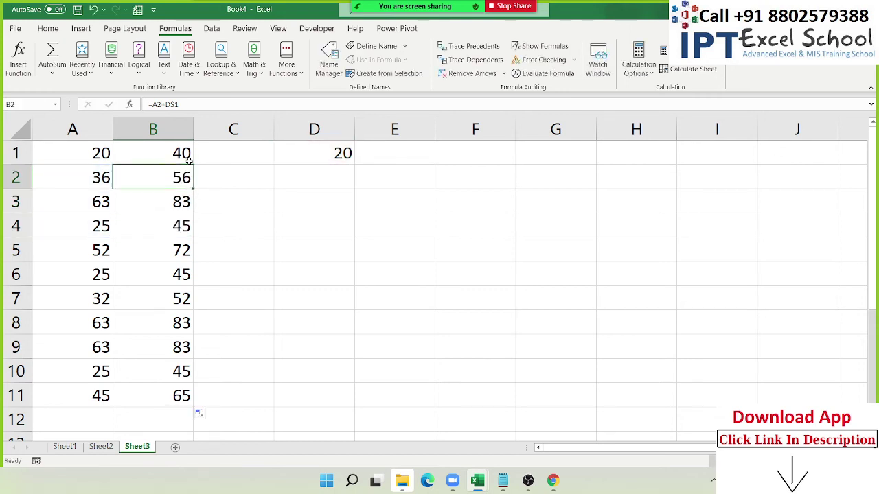
Step: Copy B2's formula into C2, inspect its =B2+E$1 references, then clear C2
drag(194, 189, 246, 187)
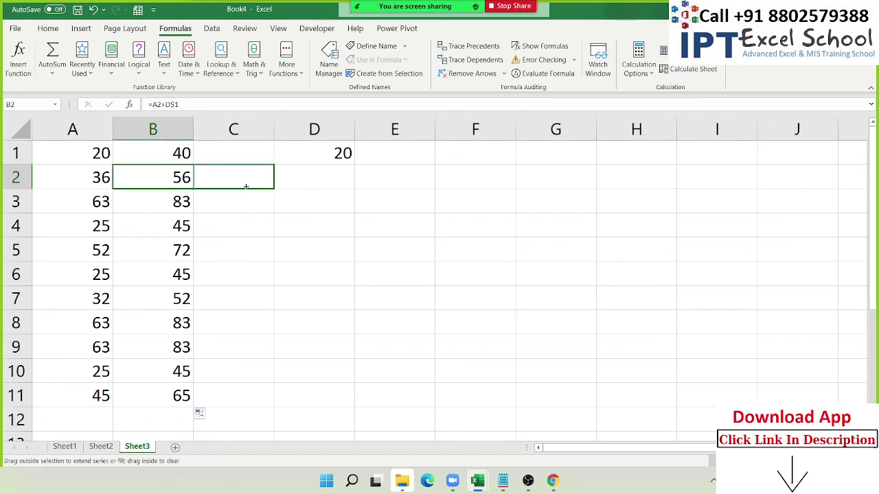
double_click(236, 177)
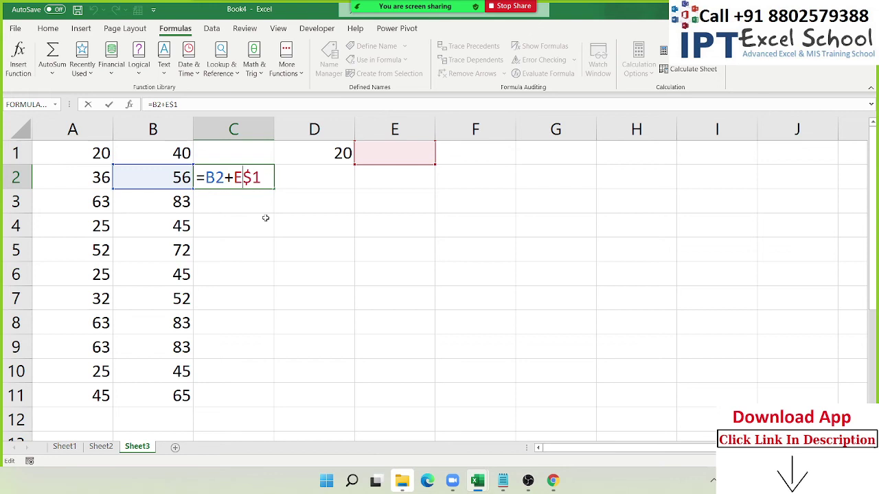
key(Escape)
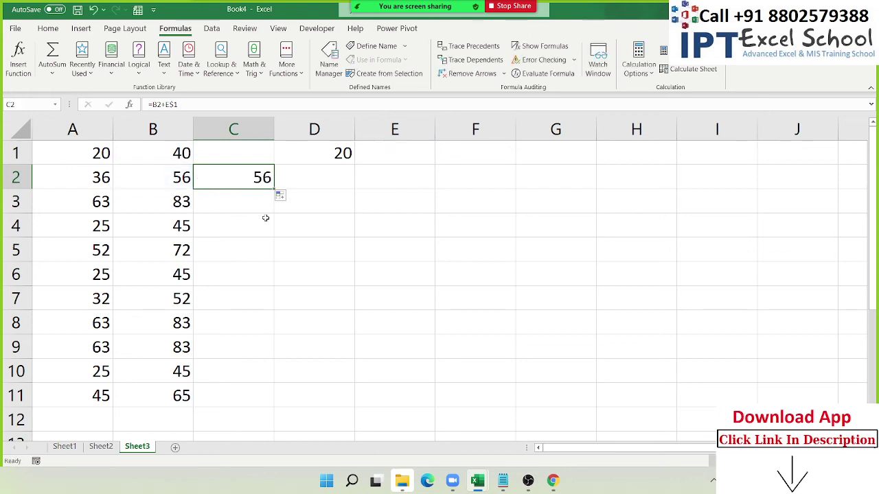
key(Delete)
Step: Change B2 to the fully locked =A2+$D$1 and fill it down to B11
double_click(173, 177)
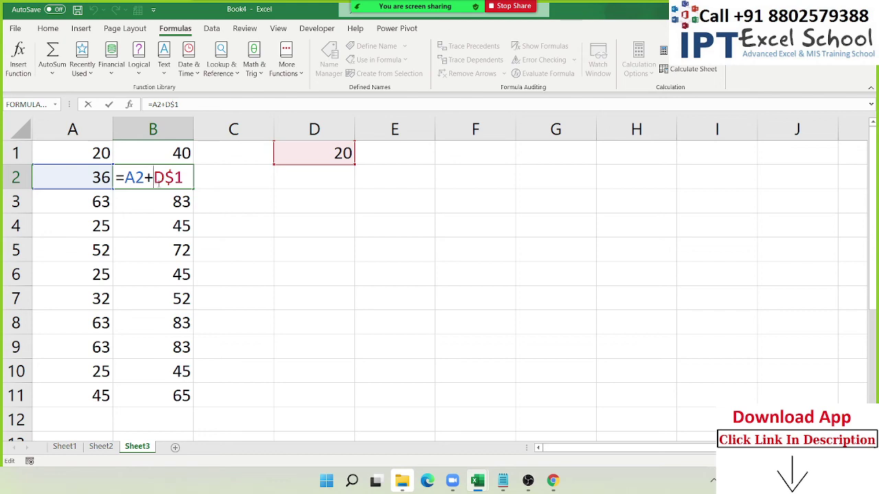
text($)
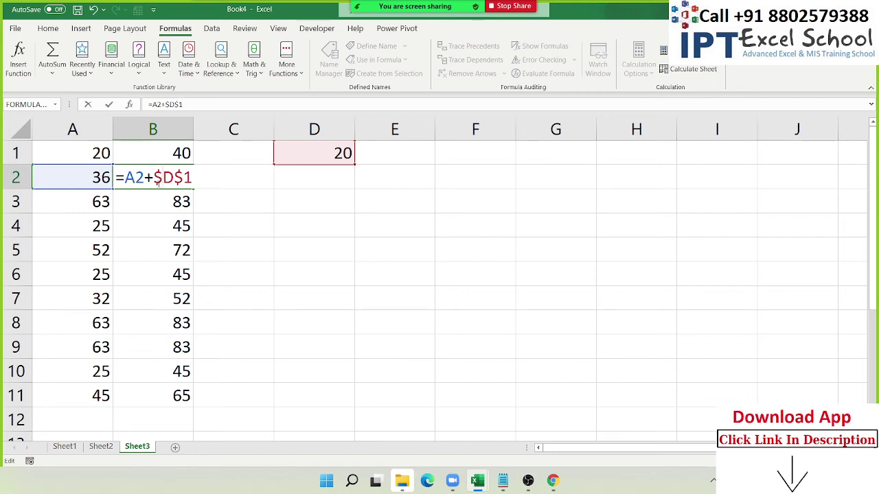
key(ctrl+Return)
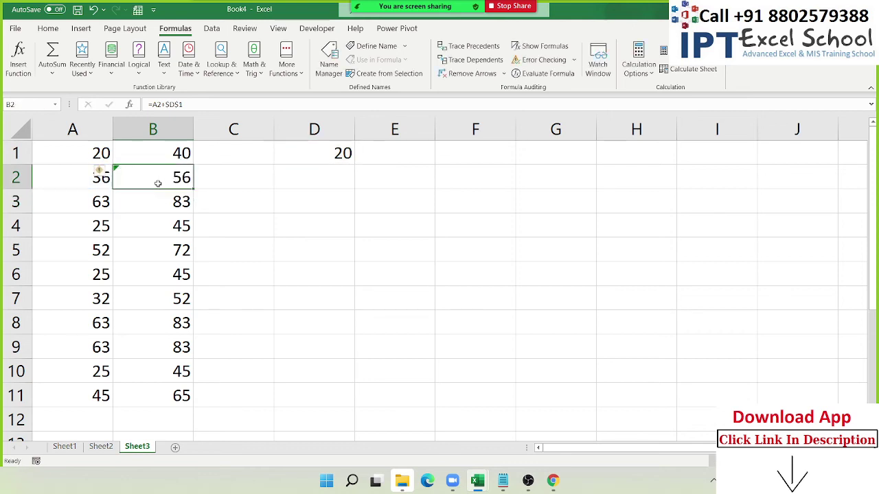
double_click(194, 189)
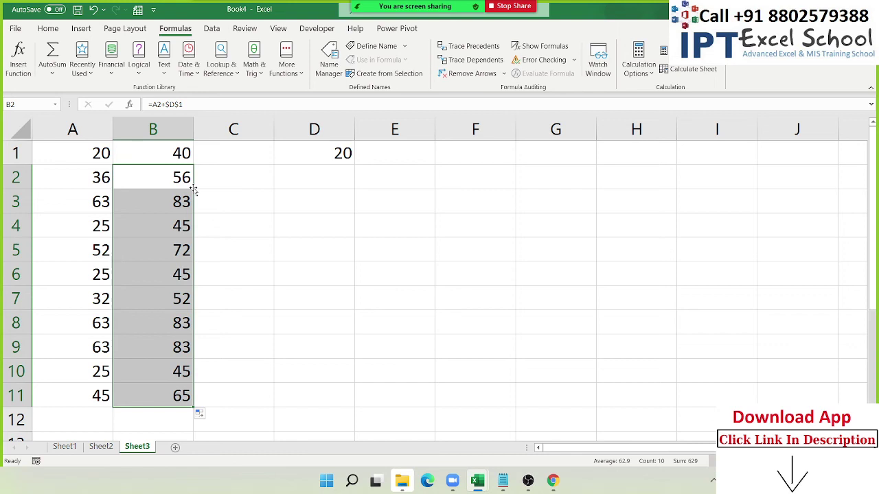
Step: Delete the B1:B11 formulas and the 20 in D1, leaving only column A
click(184, 156)
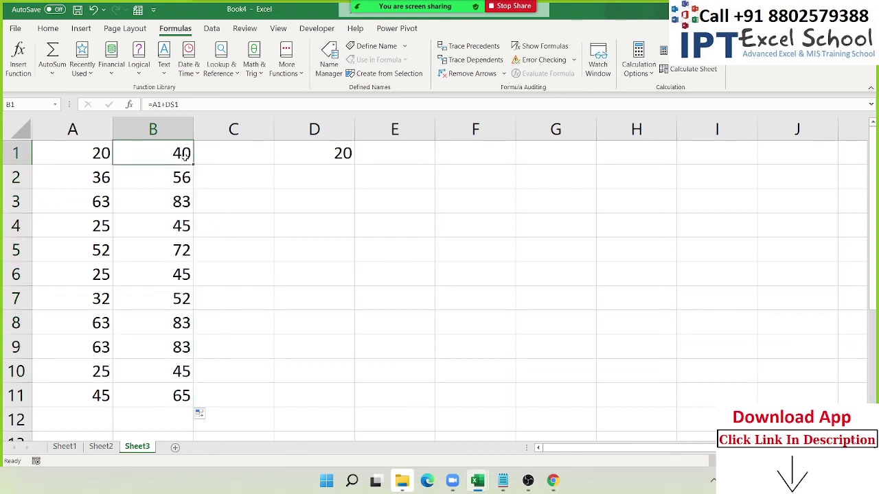
drag(184, 155, 182, 396)
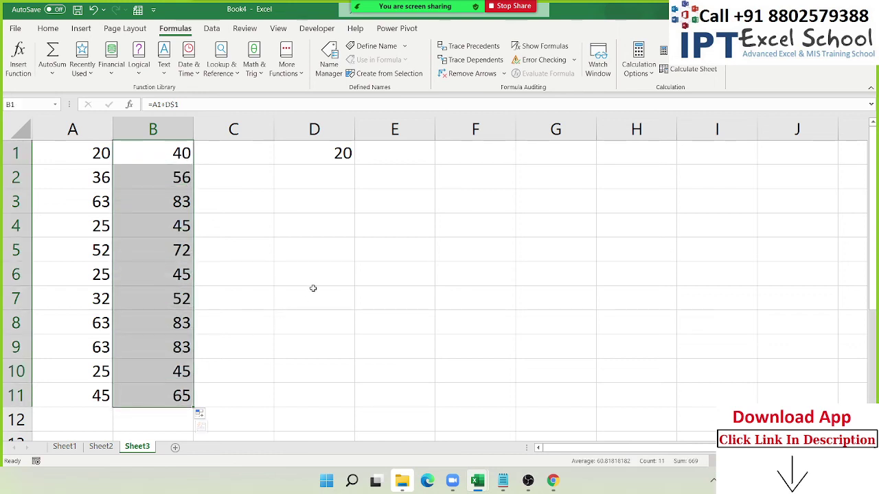
key(Delete)
key(Right)
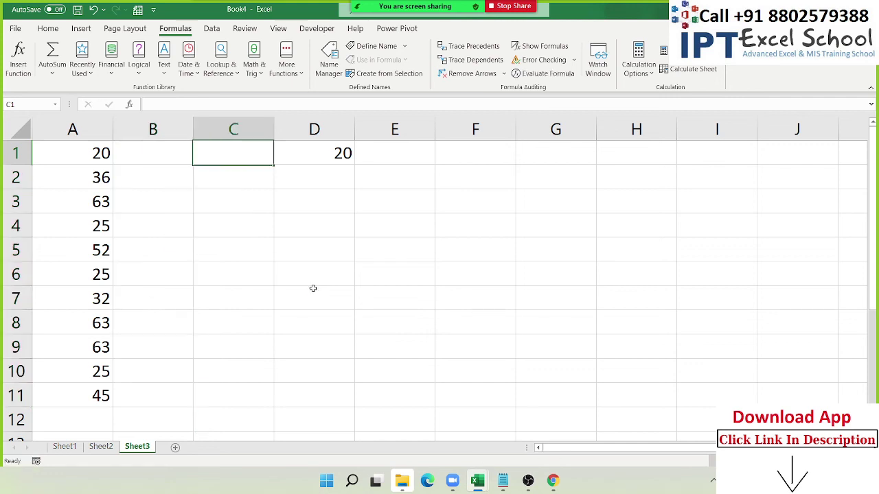
key(Right)
key(Right)
key(Left)
key(Delete)
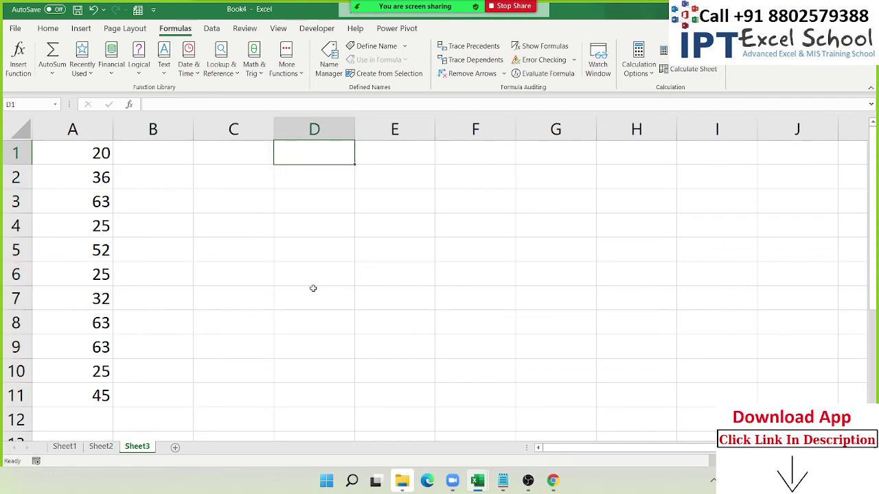
click(48, 32)
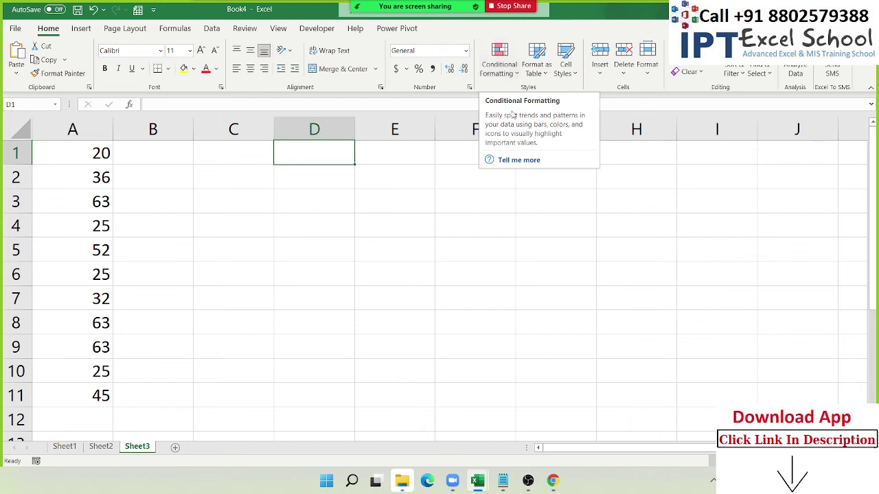
Step: Open the Help article on conditional formatting and scroll through it
click(518, 160)
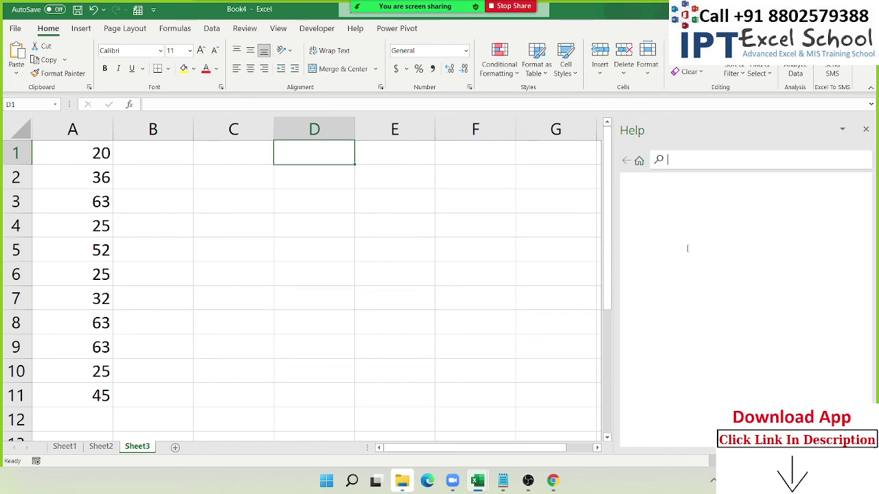
scroll(707, 312, down, 3)
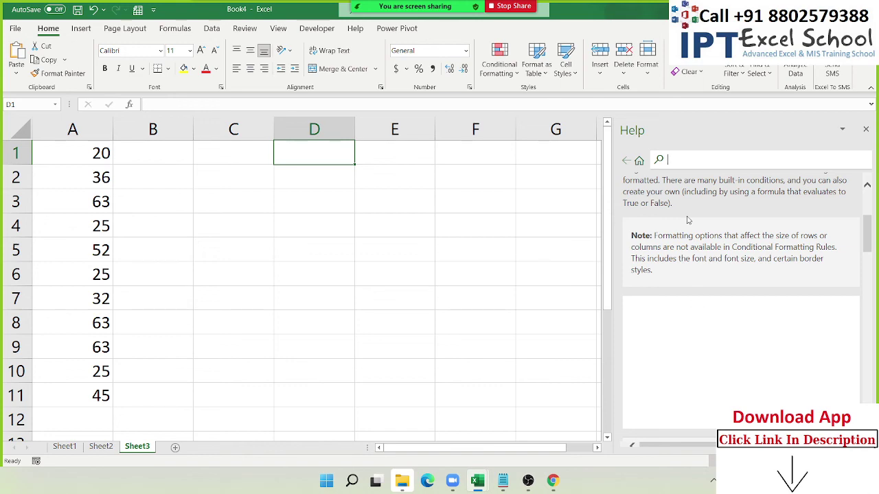
scroll(690, 265, up, 2)
scroll(691, 265, down, 2)
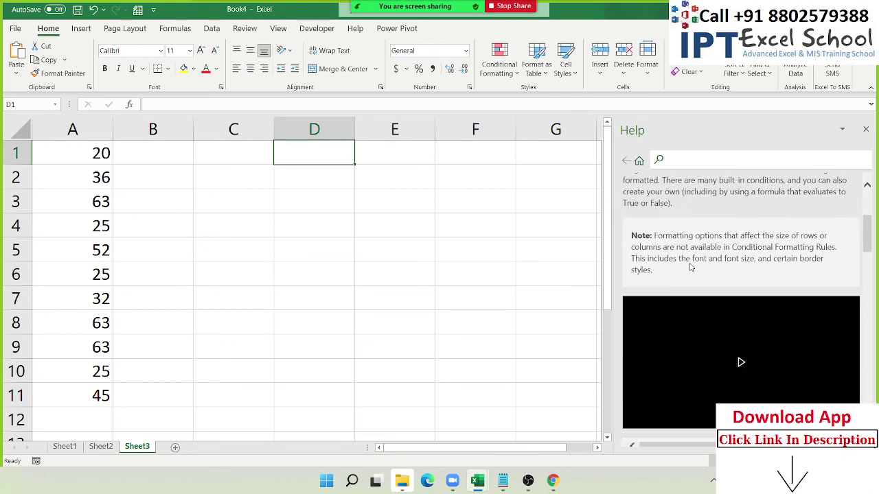
scroll(837, 272, down, 5)
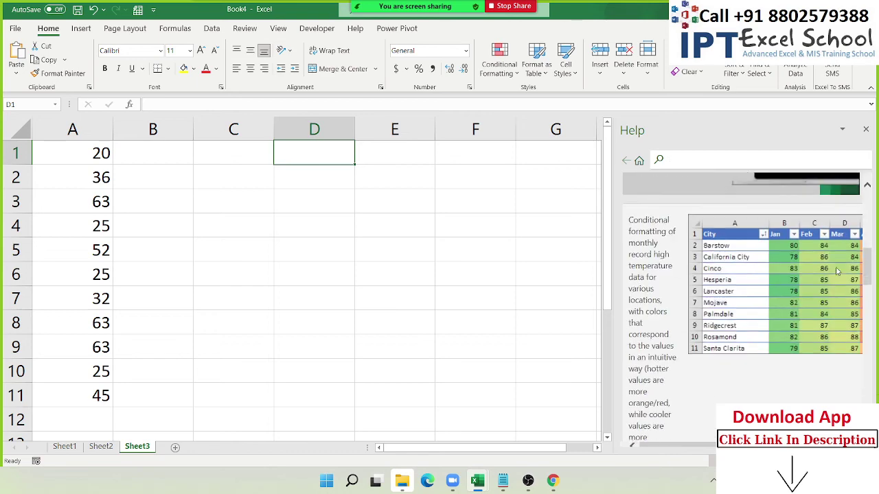
scroll(837, 271, down, 4)
scroll(837, 272, down, 3)
scroll(837, 273, down, 2)
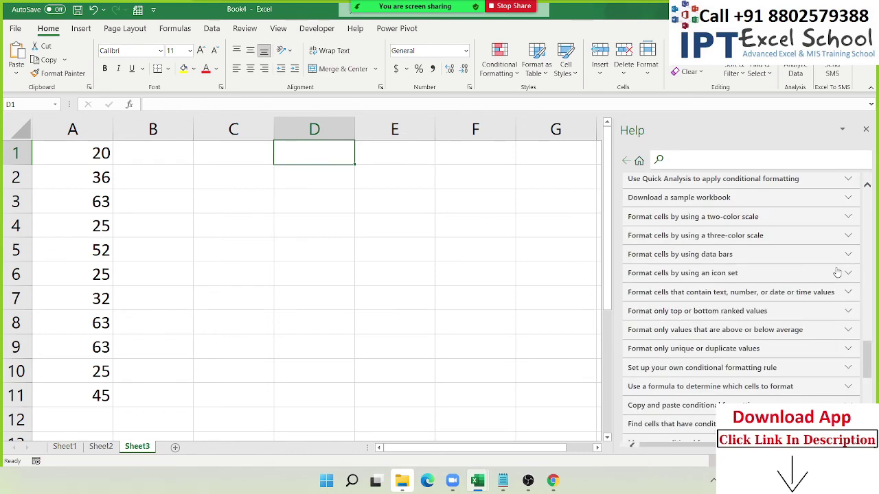
Step: Close the conditional formatting Help pane, then bring the same article back up
scroll(837, 273, up, 3)
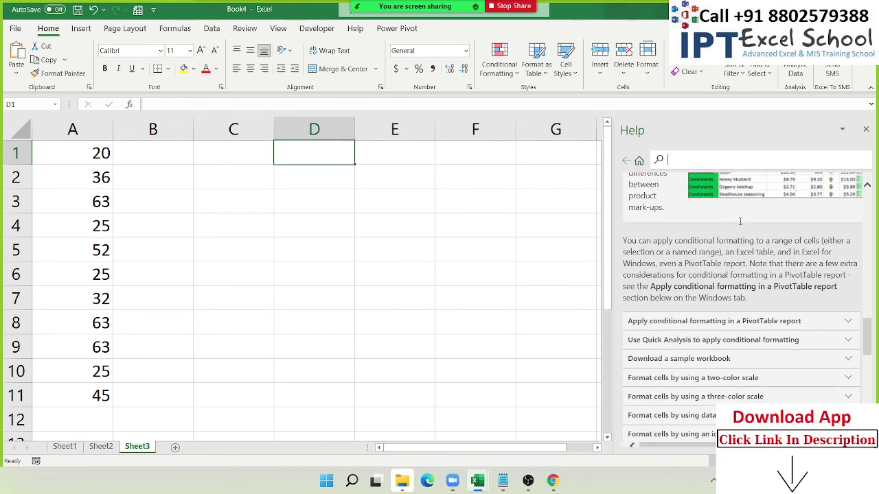
scroll(768, 274, up, 2)
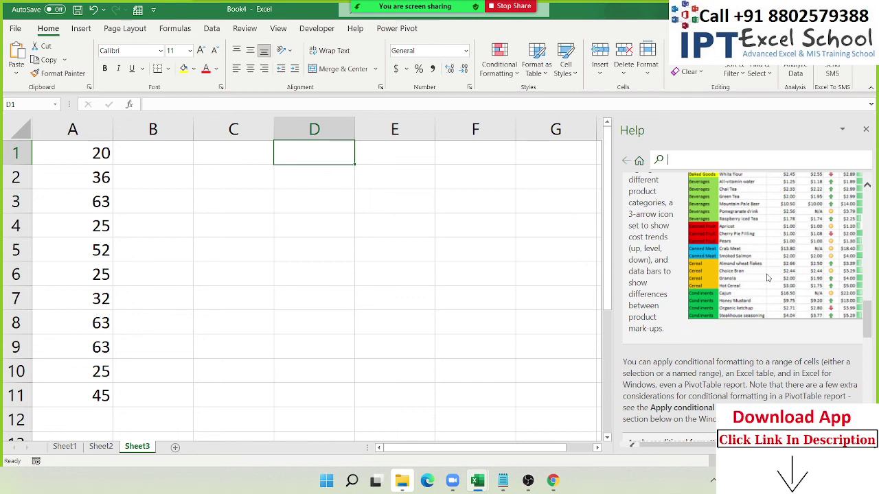
click(866, 131)
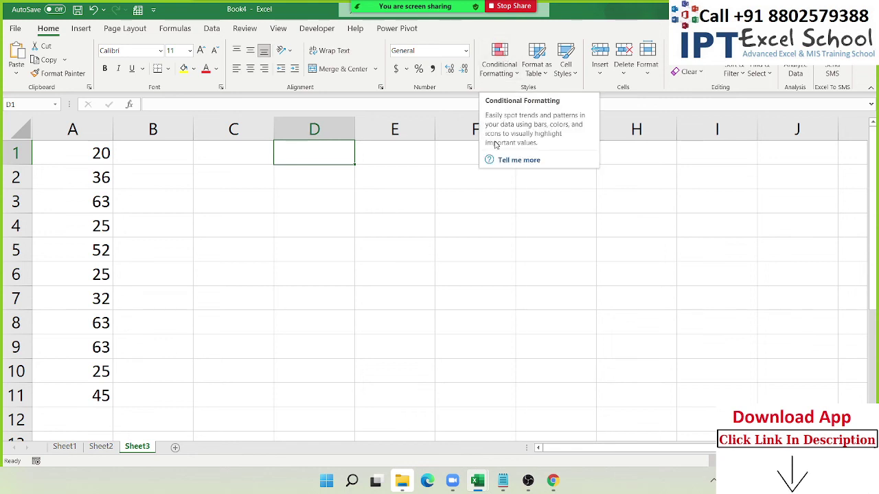
click(508, 160)
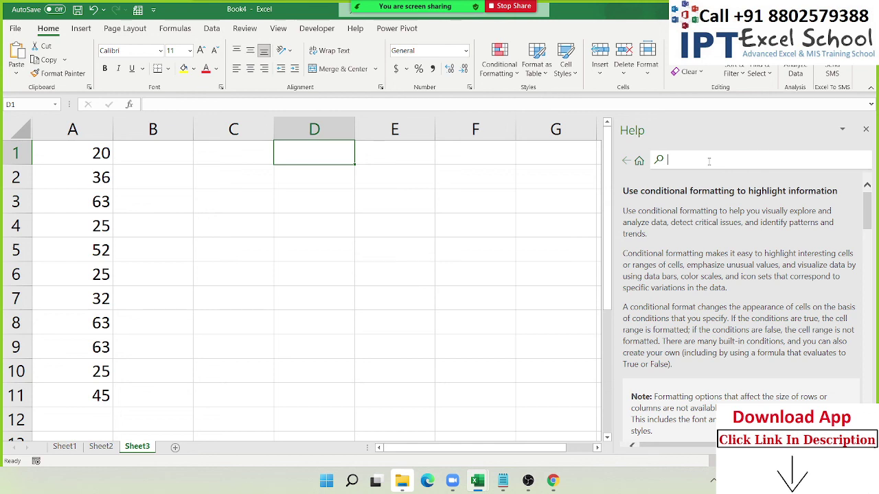
Step: Search Help for 'limits' and open the 'Excel specifications and limits' article
text(limit)
text(s)
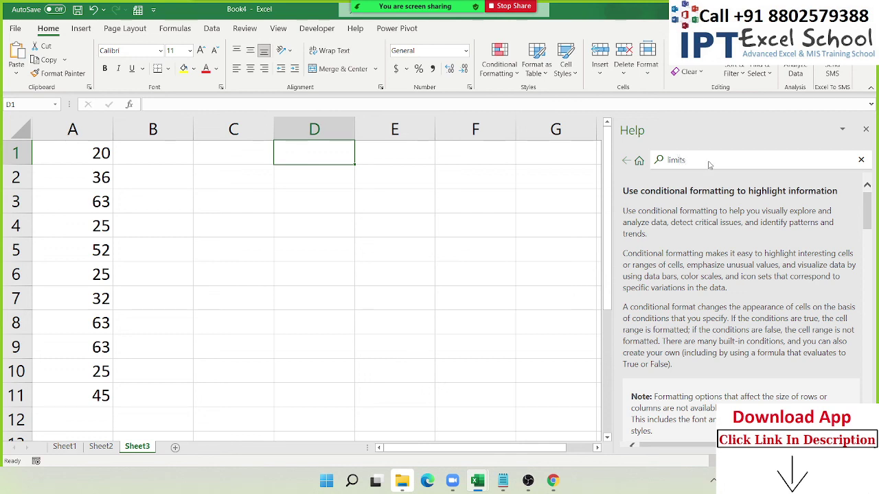
key(Return)
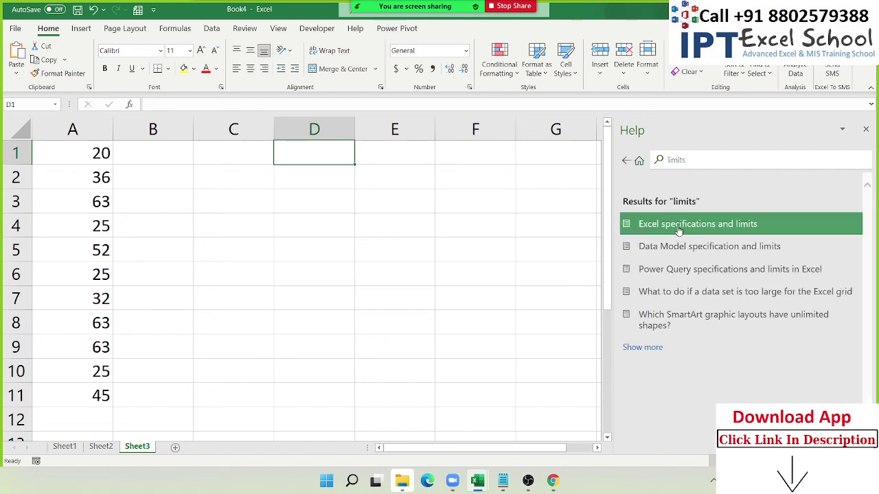
click(738, 230)
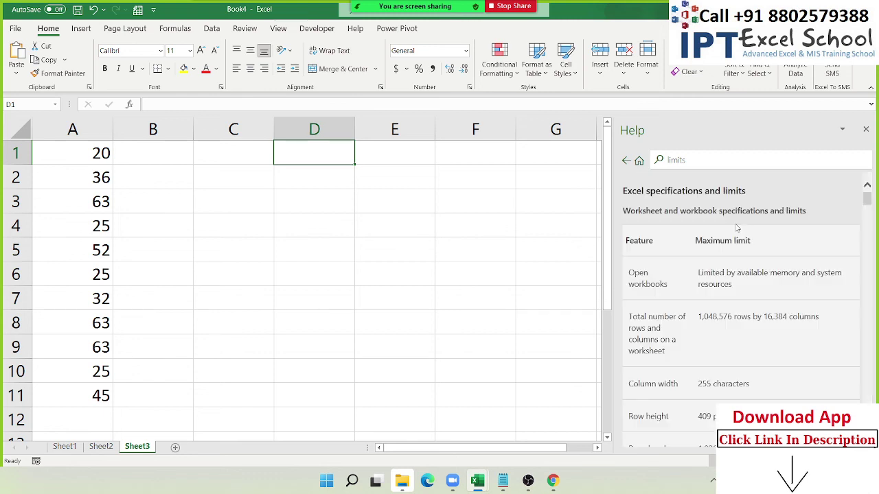
scroll(741, 340, down, 3)
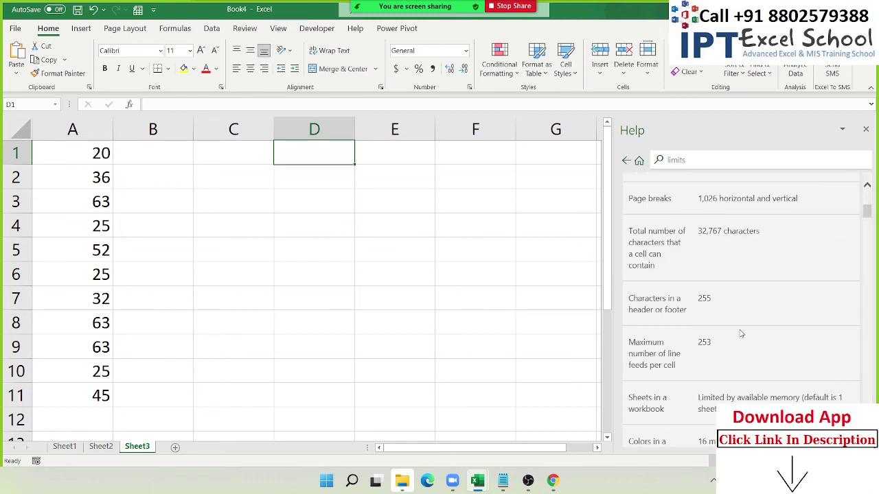
click(700, 159)
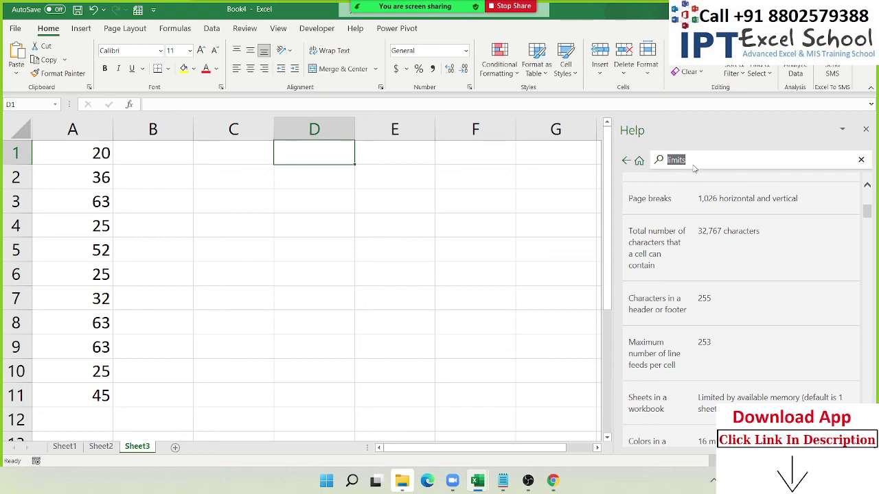
Step: Search Help for 'shortcuts' and read the 'Keyboard shortcuts in Excel' article
text(sho)
text(rtc)
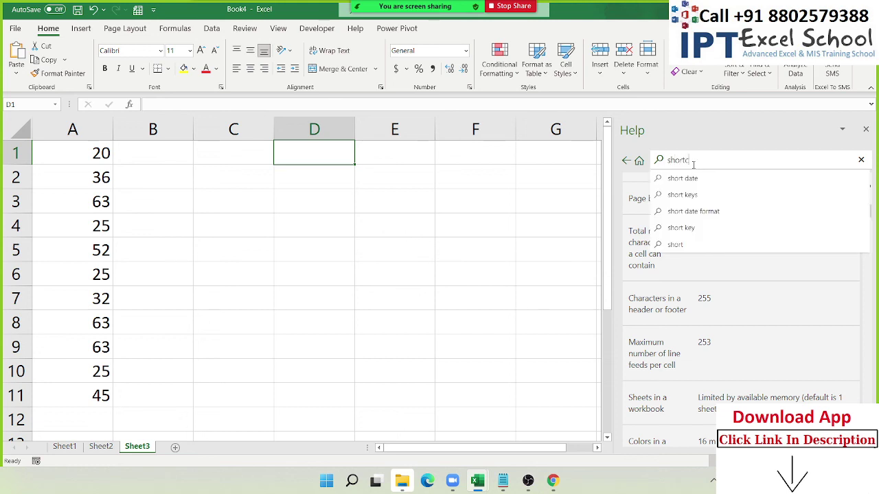
text(uts)
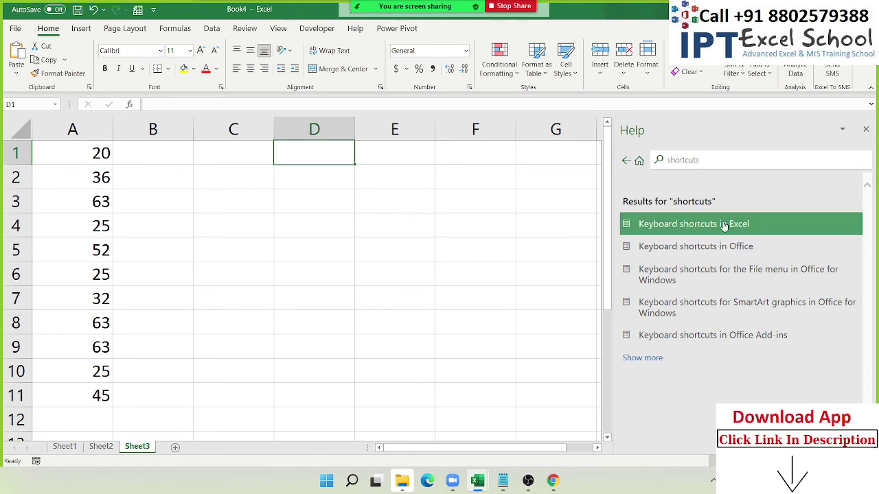
click(724, 226)
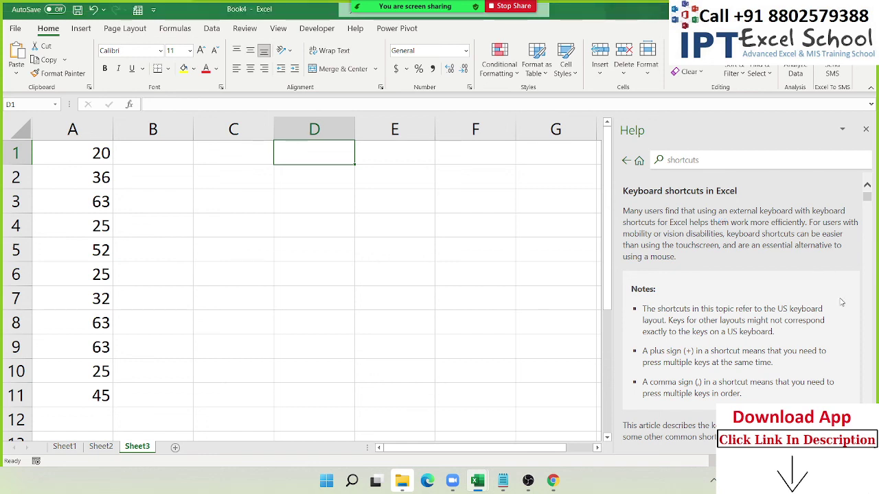
scroll(843, 302, down, 3)
scroll(786, 303, down, 3)
scroll(786, 303, down, 3)
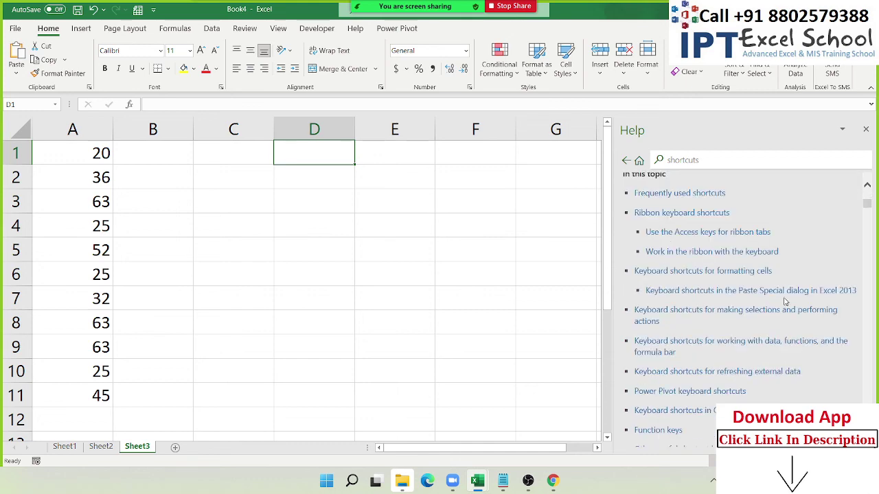
scroll(786, 303, down, 3)
scroll(785, 302, down, 3)
scroll(785, 302, down, 3)
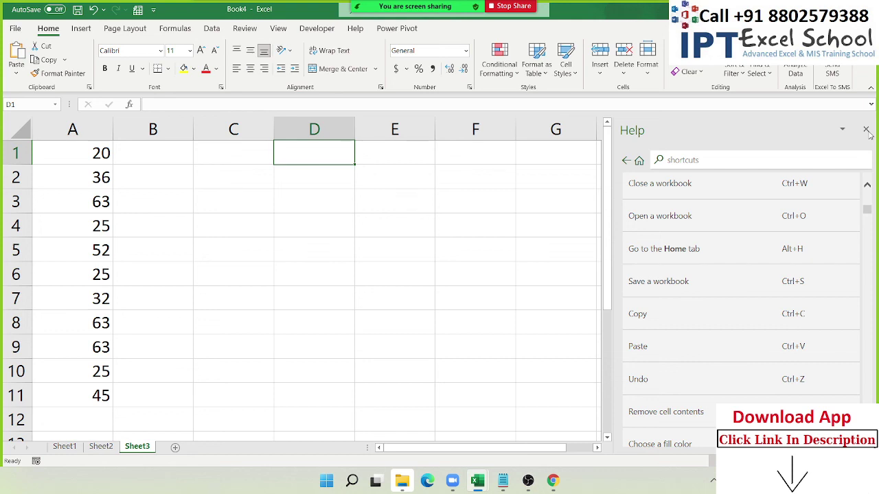
Step: Close the Help pane and show the Zoom meeting's participants list
click(866, 130)
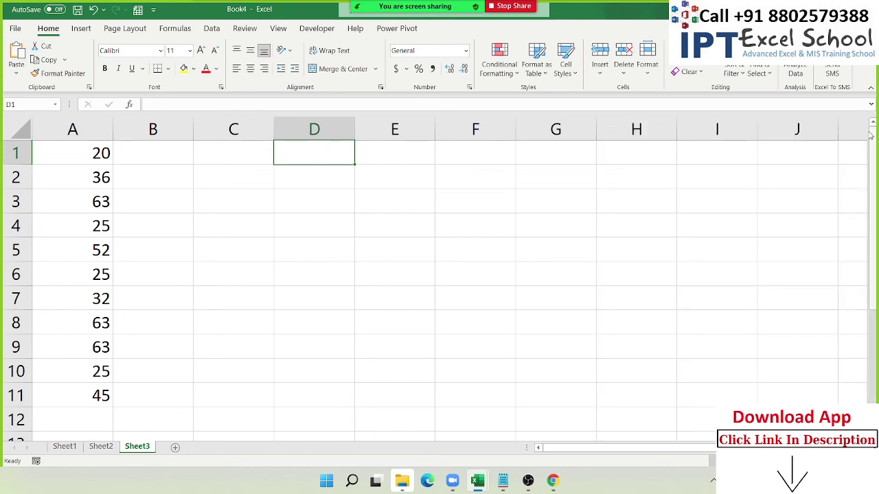
mouse_move(415, 7)
click(371, 15)
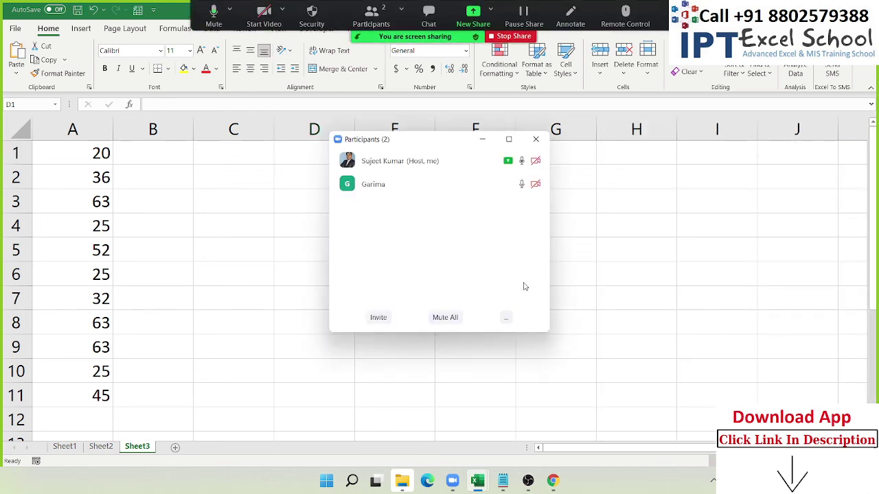